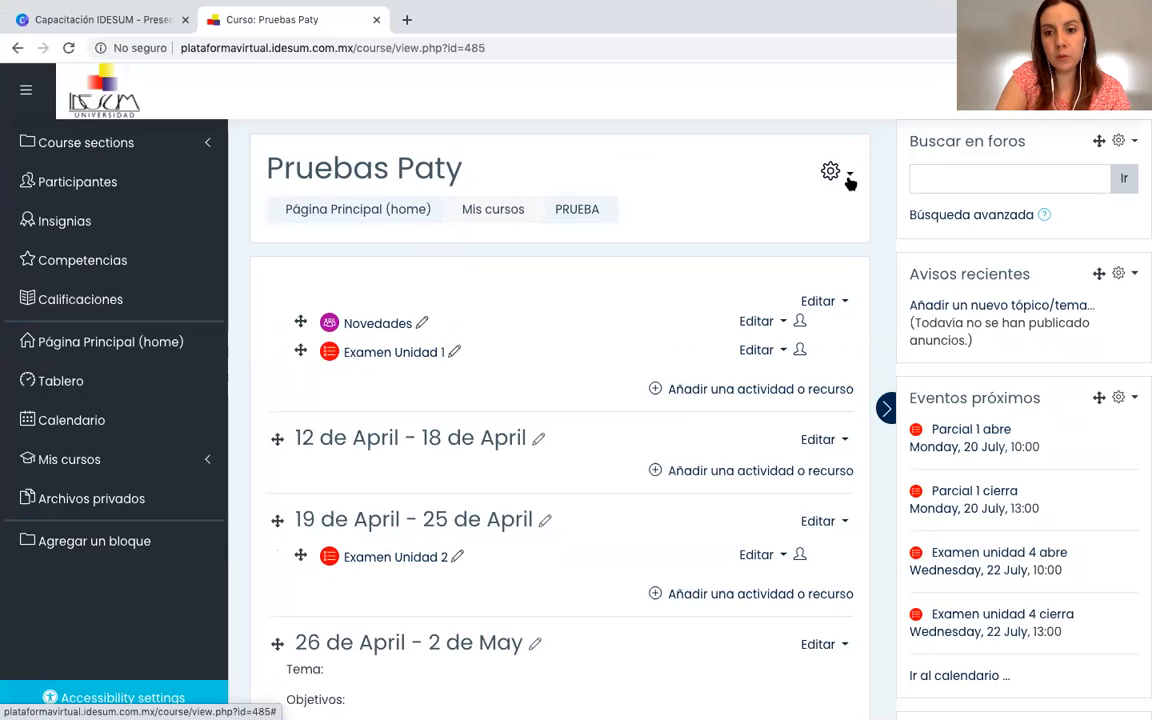
Open the question bank's list of questions from the full course administration page.
{"action": "left_click", "coordinate": [848, 178]}
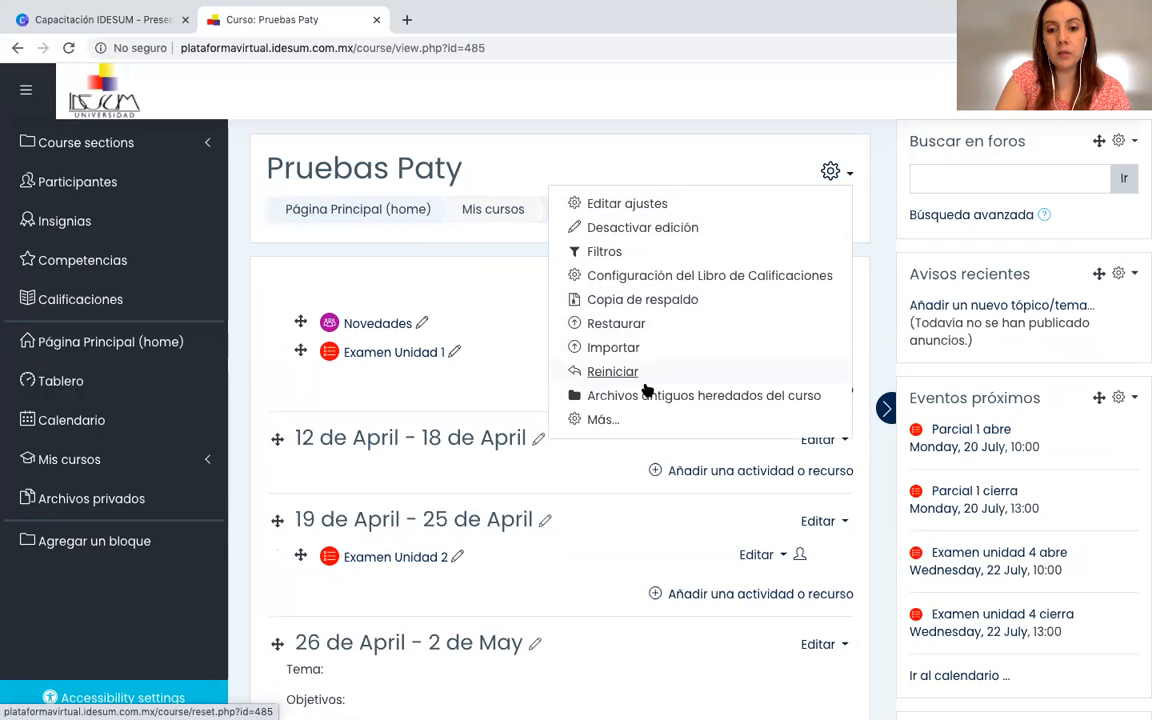
{"action": "left_click", "coordinate": [601, 422]}
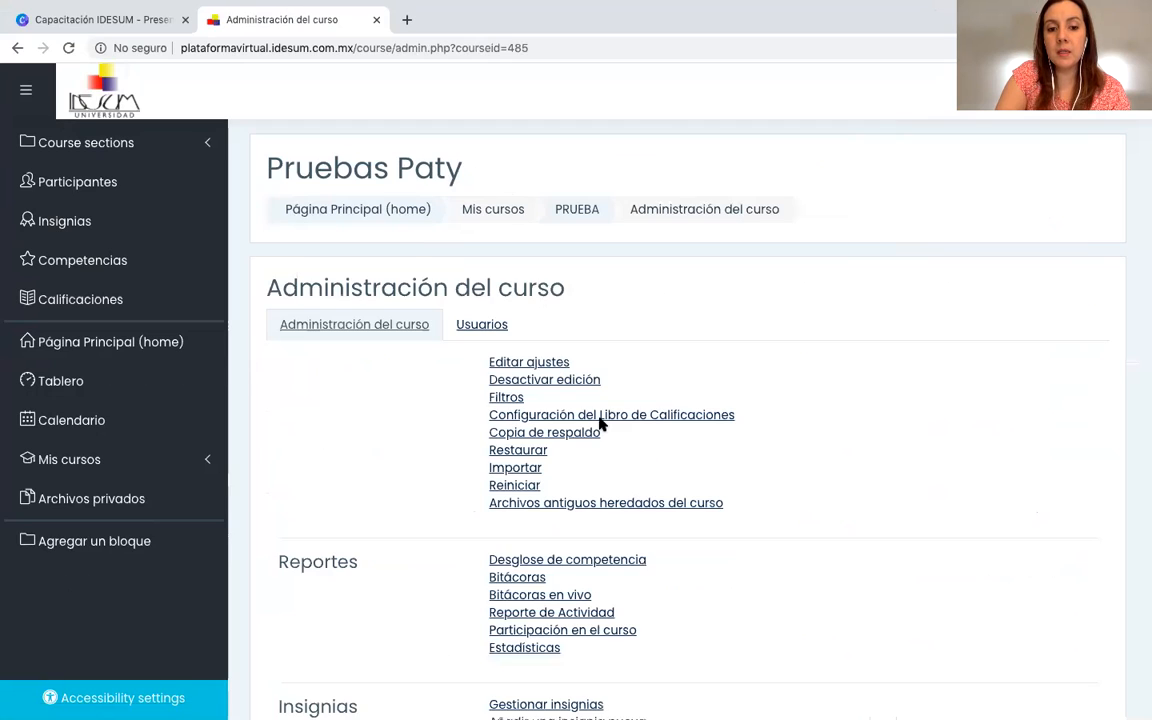
{"action": "scroll", "coordinate": [496, 452], "scroll_direction": "down", "scroll_amount": 3}
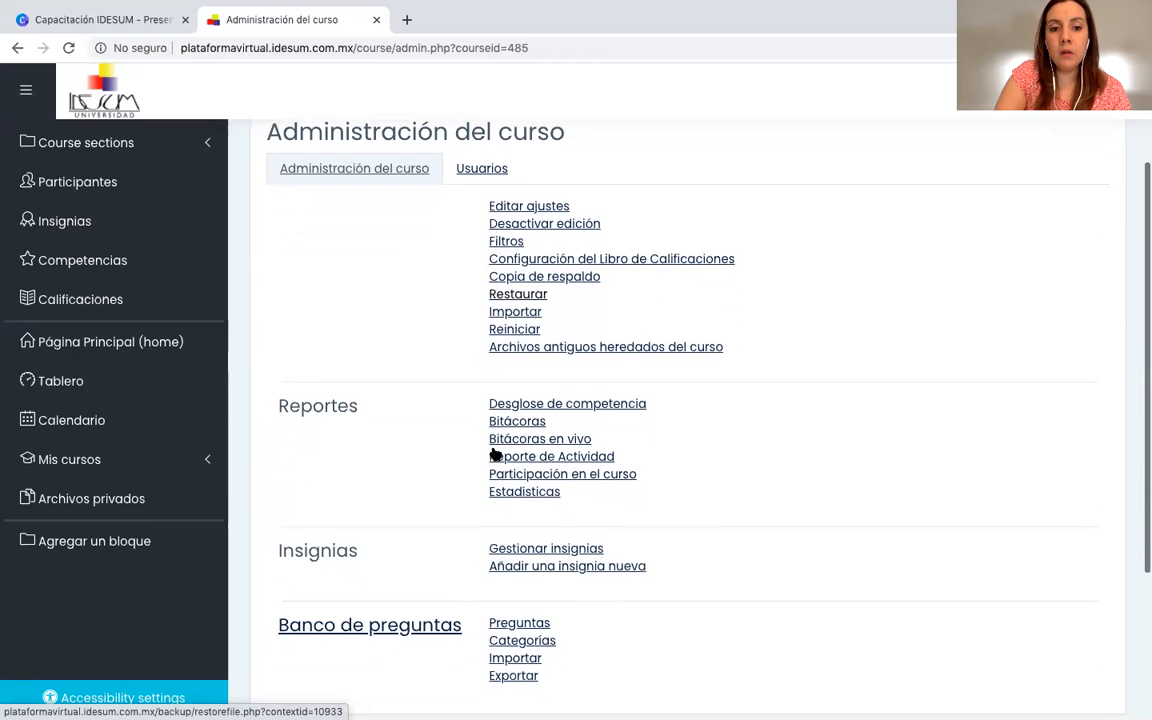
{"action": "scroll", "coordinate": [496, 452], "scroll_direction": "down", "scroll_amount": 1}
{"action": "scroll", "coordinate": [491, 453], "scroll_direction": "up", "scroll_amount": 4}
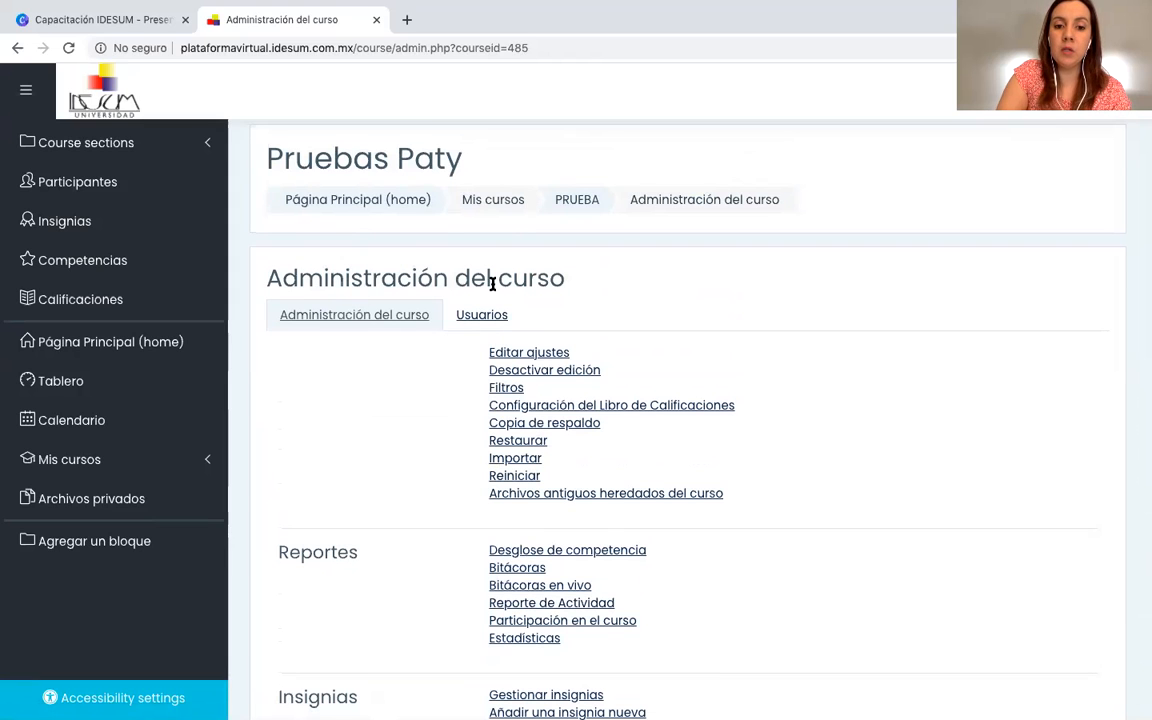
{"action": "scroll", "coordinate": [350, 309], "scroll_direction": "down", "scroll_amount": 3}
{"action": "scroll", "coordinate": [350, 309], "scroll_direction": "down", "scroll_amount": 3}
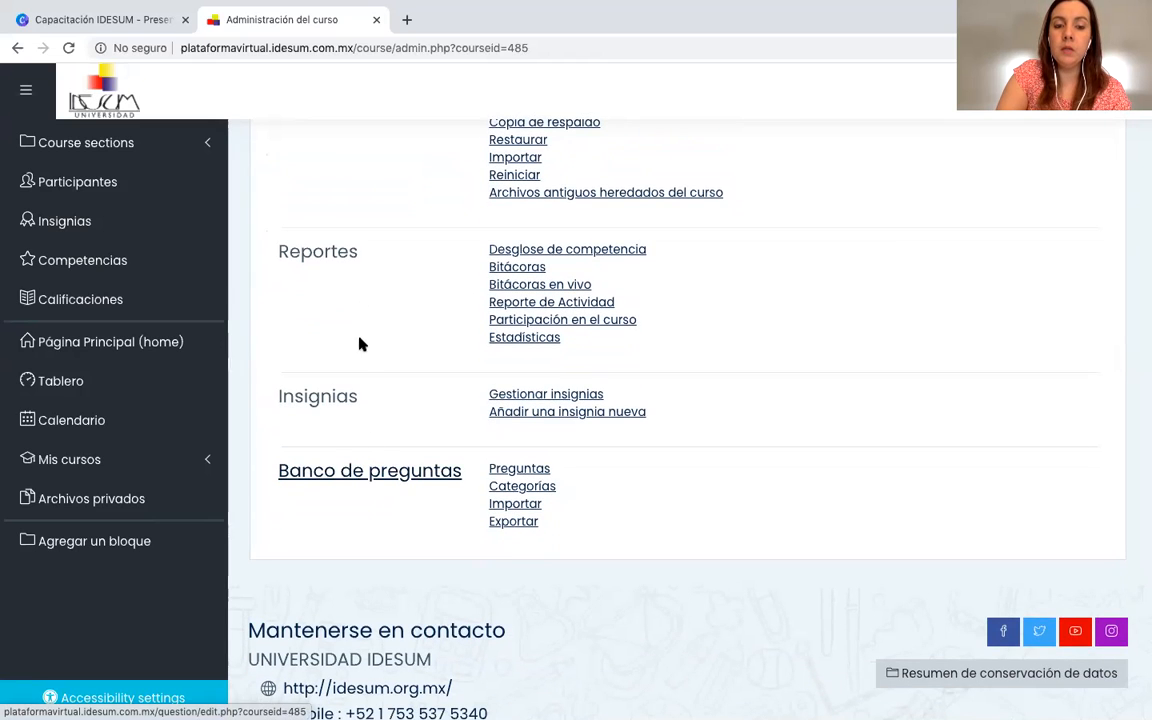
{"action": "scroll", "coordinate": [360, 330], "scroll_direction": "up", "scroll_amount": 5}
{"action": "scroll", "coordinate": [360, 330], "scroll_direction": "down", "scroll_amount": 5}
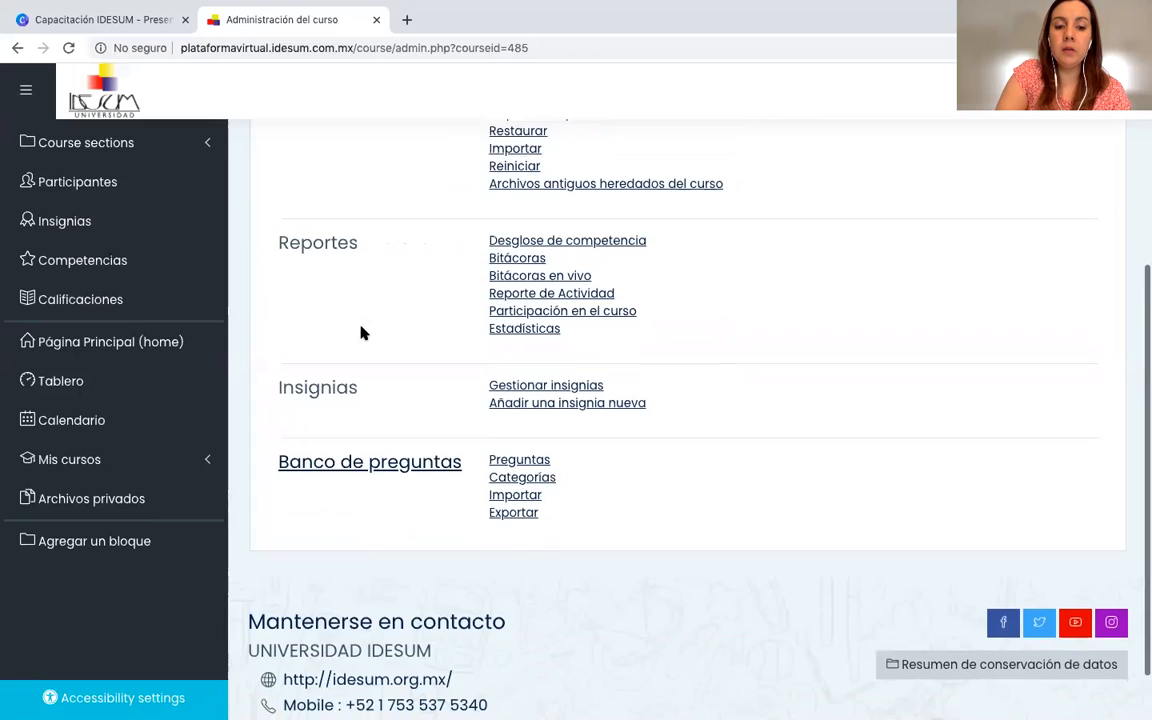
{"action": "scroll", "coordinate": [362, 333], "scroll_direction": "down", "scroll_amount": 1}
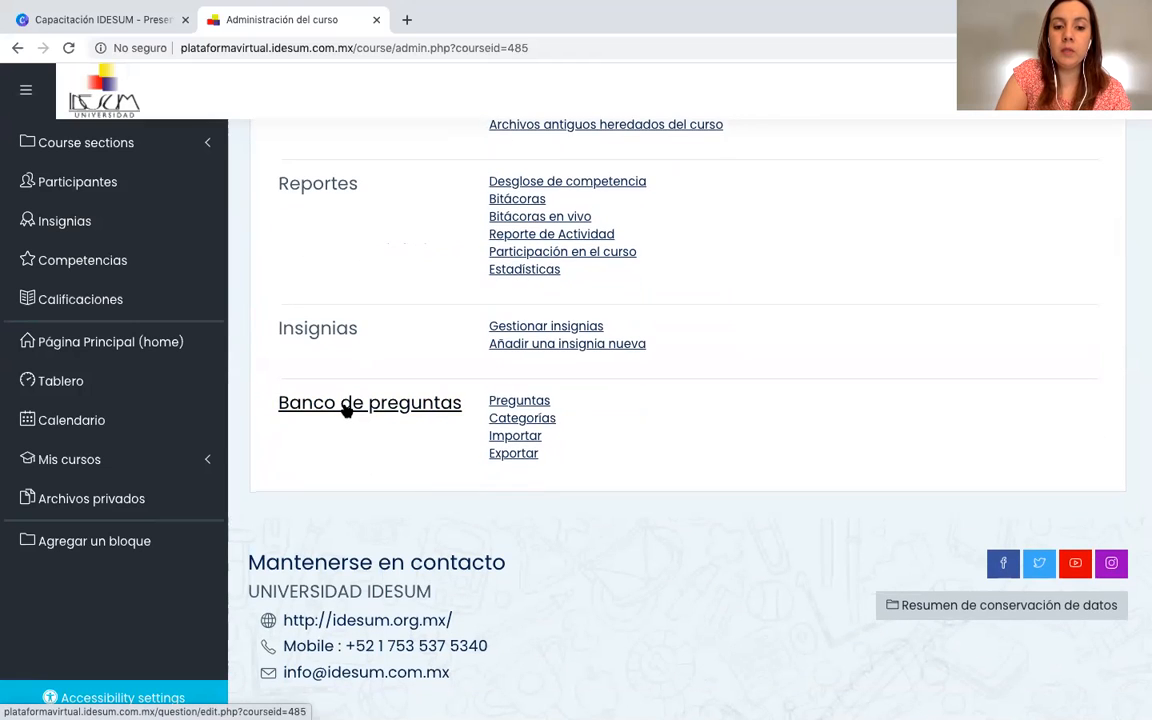
{"action": "left_click", "coordinate": [522, 401]}
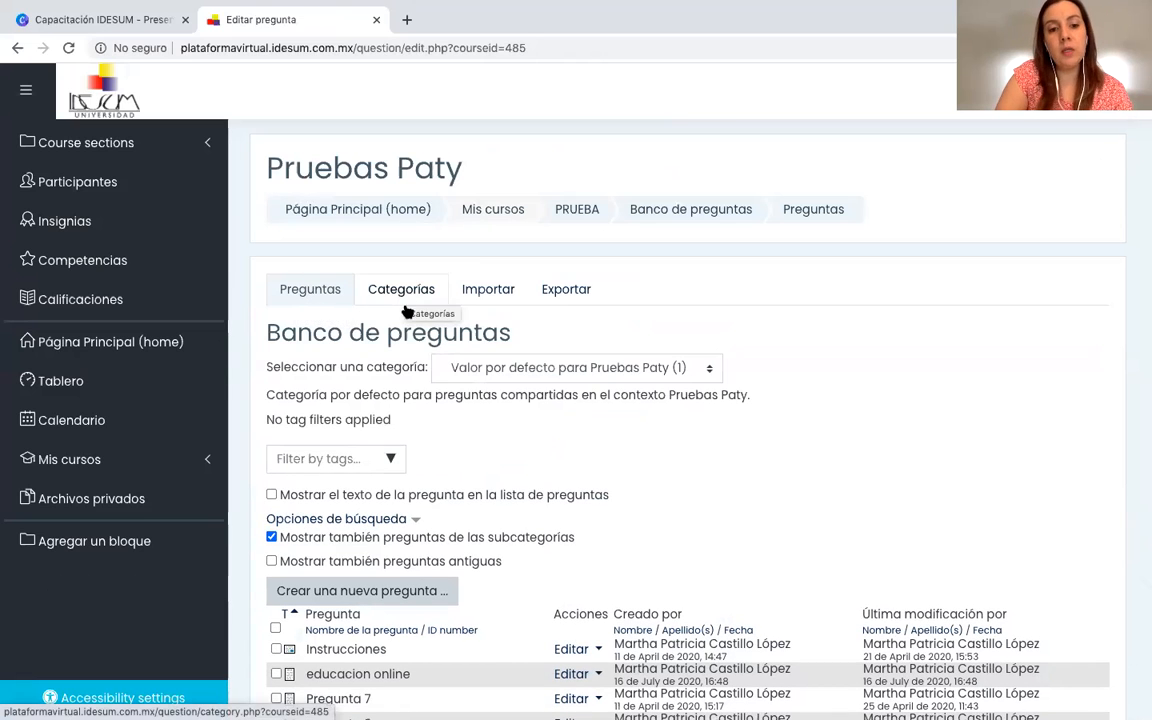
Add a question category named Unidad 3 under the course's default category.
{"action": "scroll", "coordinate": [400, 380], "scroll_direction": "down", "scroll_amount": 2}
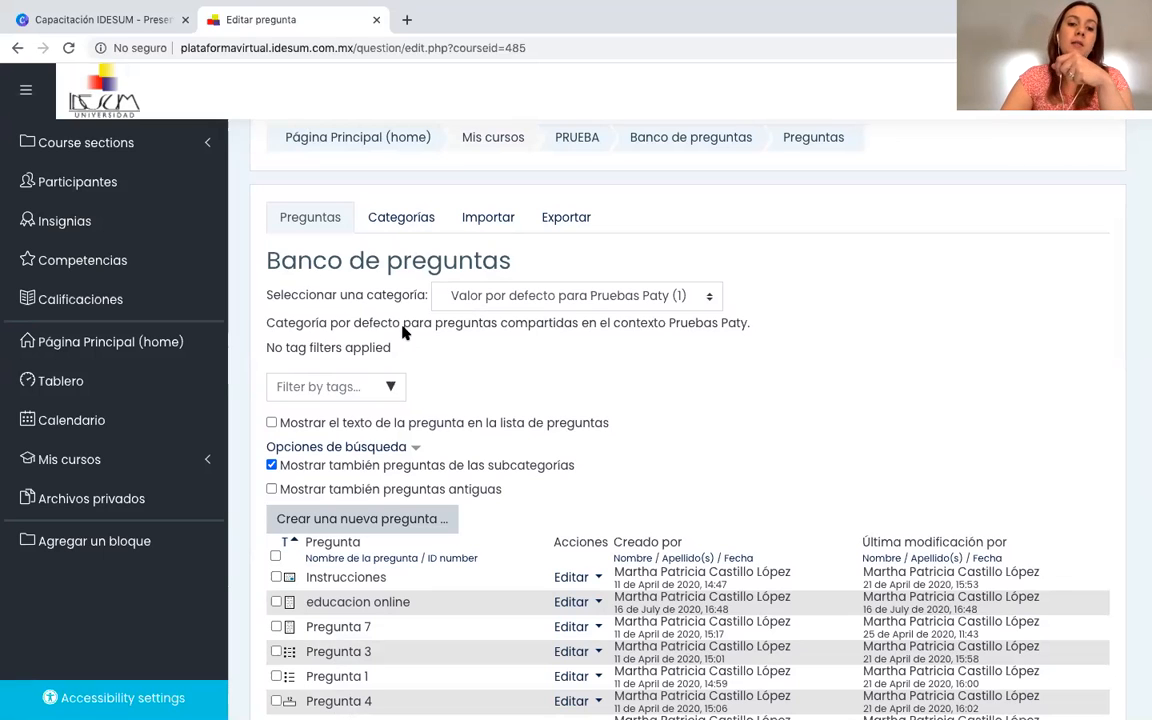
{"action": "left_click", "coordinate": [400, 223]}
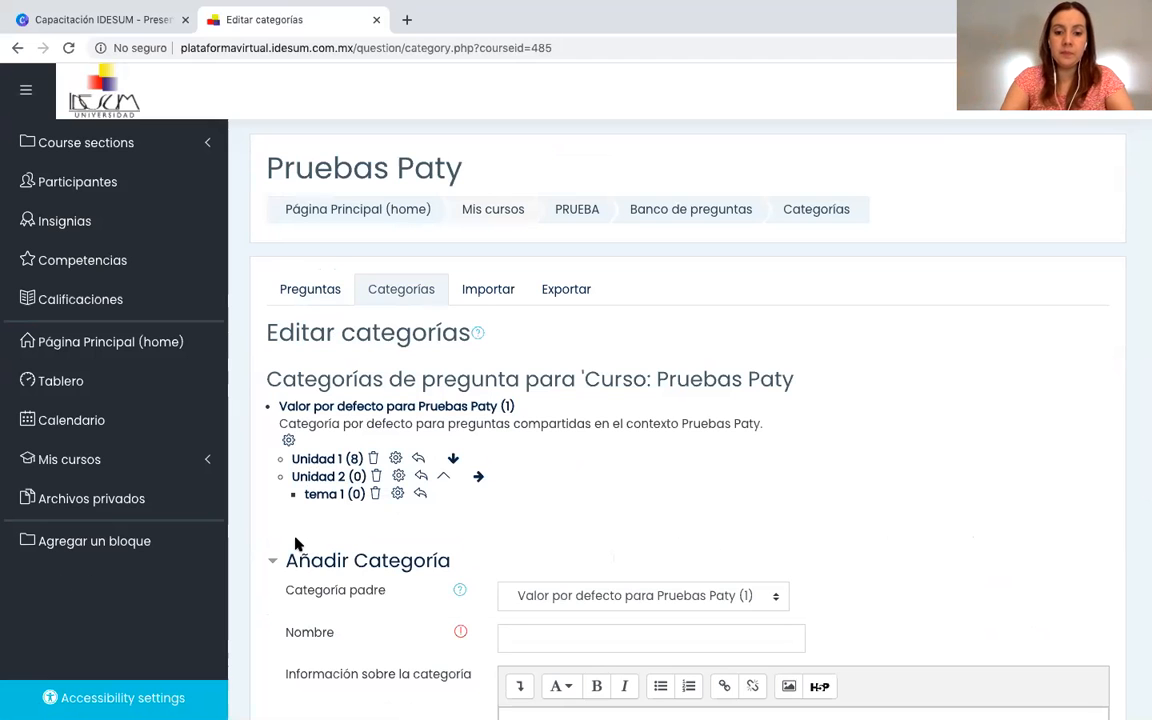
{"action": "scroll", "coordinate": [411, 548], "scroll_direction": "down", "scroll_amount": 2}
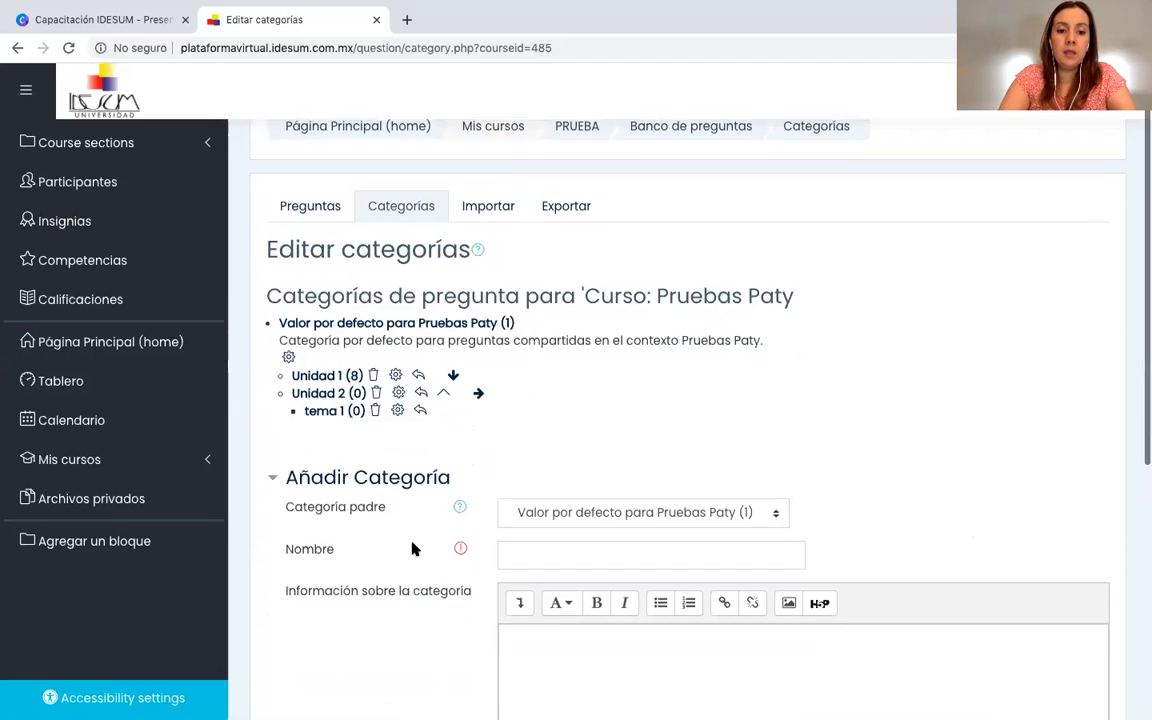
{"action": "scroll", "coordinate": [354, 462], "scroll_direction": "down", "scroll_amount": 3}
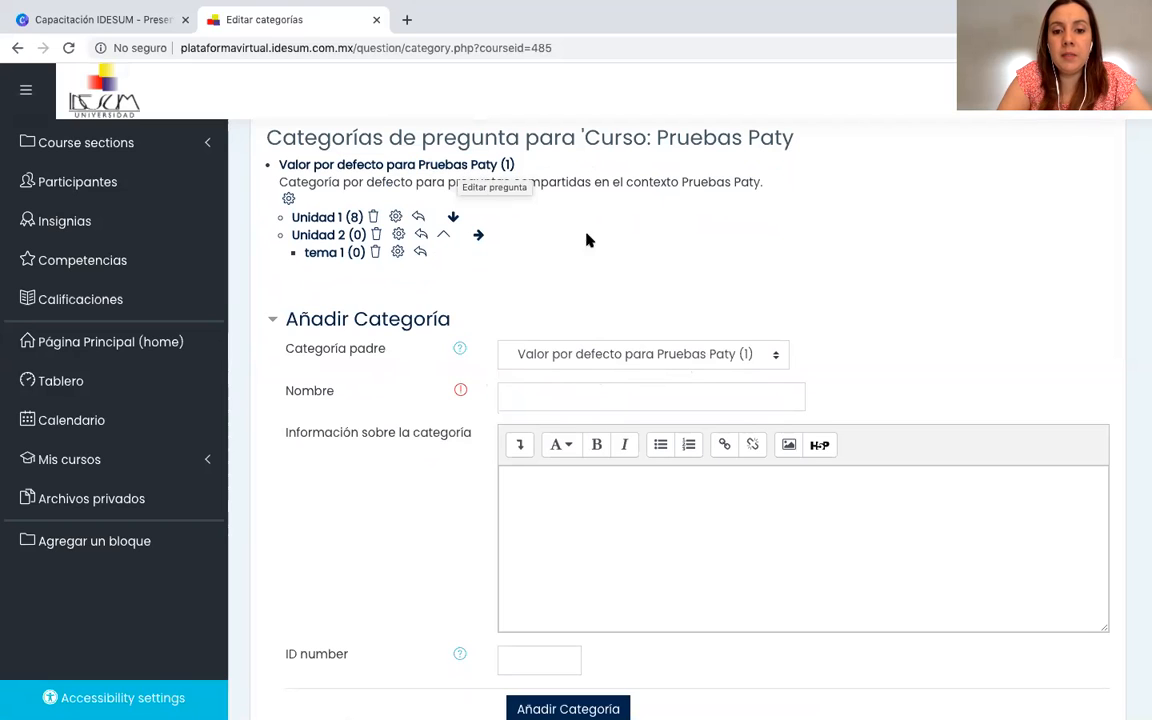
{"action": "left_click", "coordinate": [563, 399]}
{"action": "type", "text": "U"}
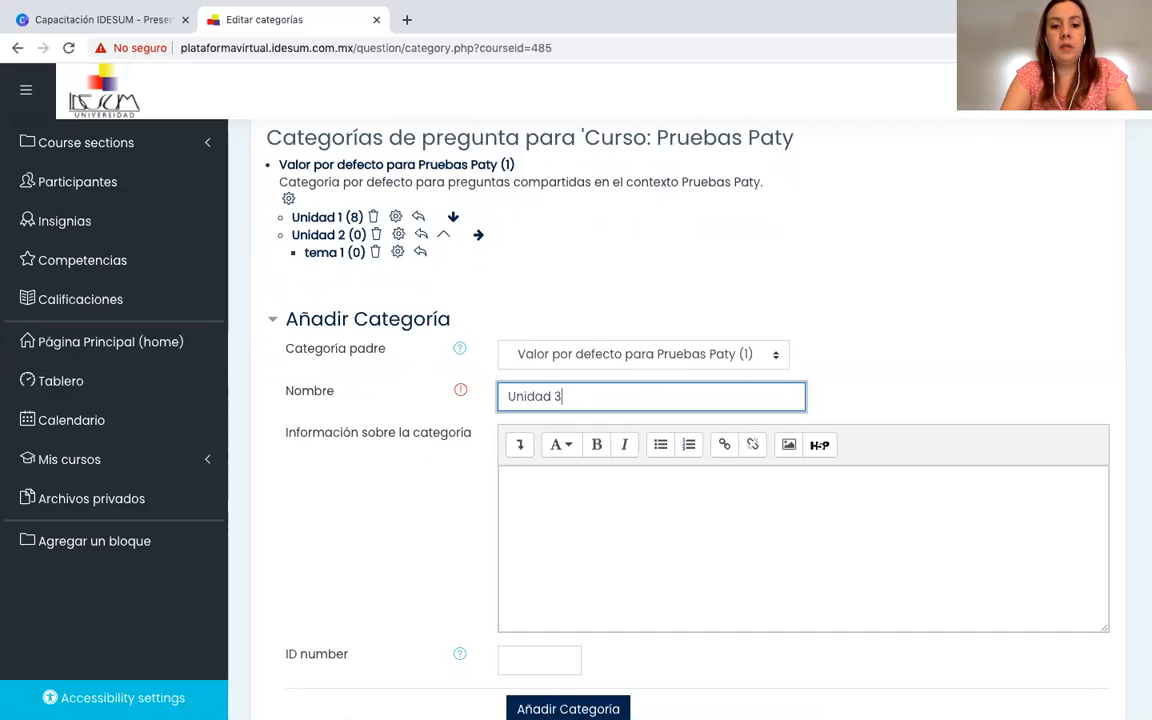
{"action": "type", "text": "nidad 3"}
{"action": "scroll", "coordinate": [628, 528], "scroll_direction": "down", "scroll_amount": 2}
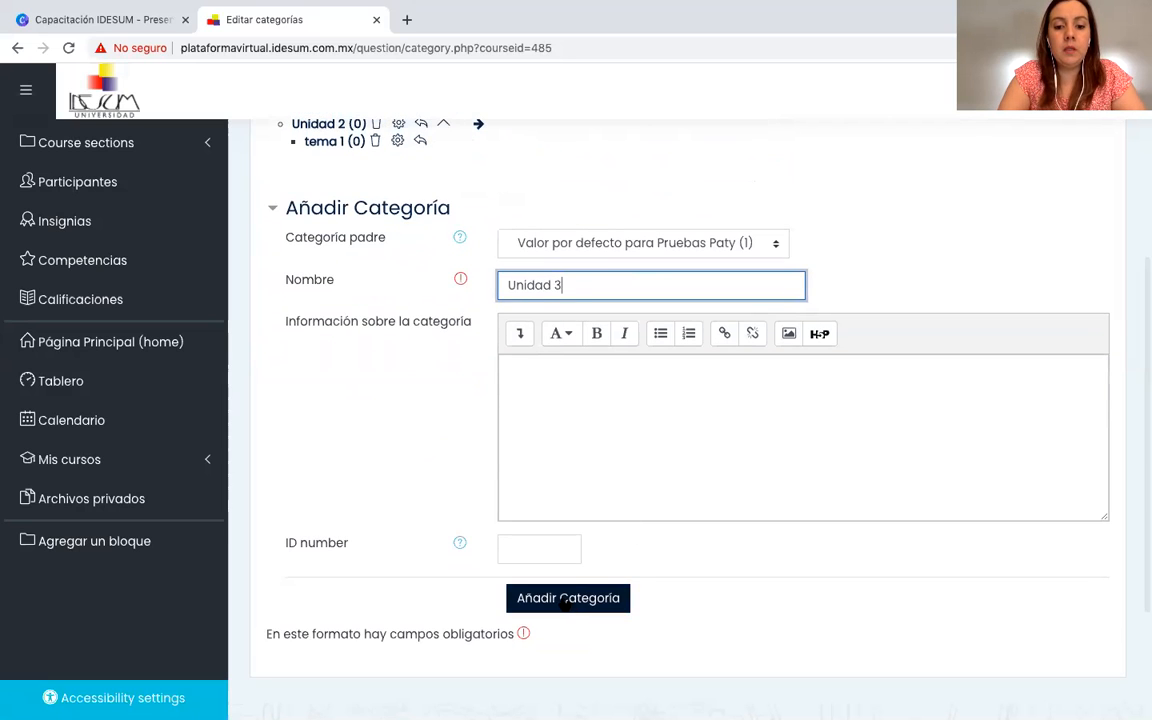
{"action": "left_click", "coordinate": [566, 600]}
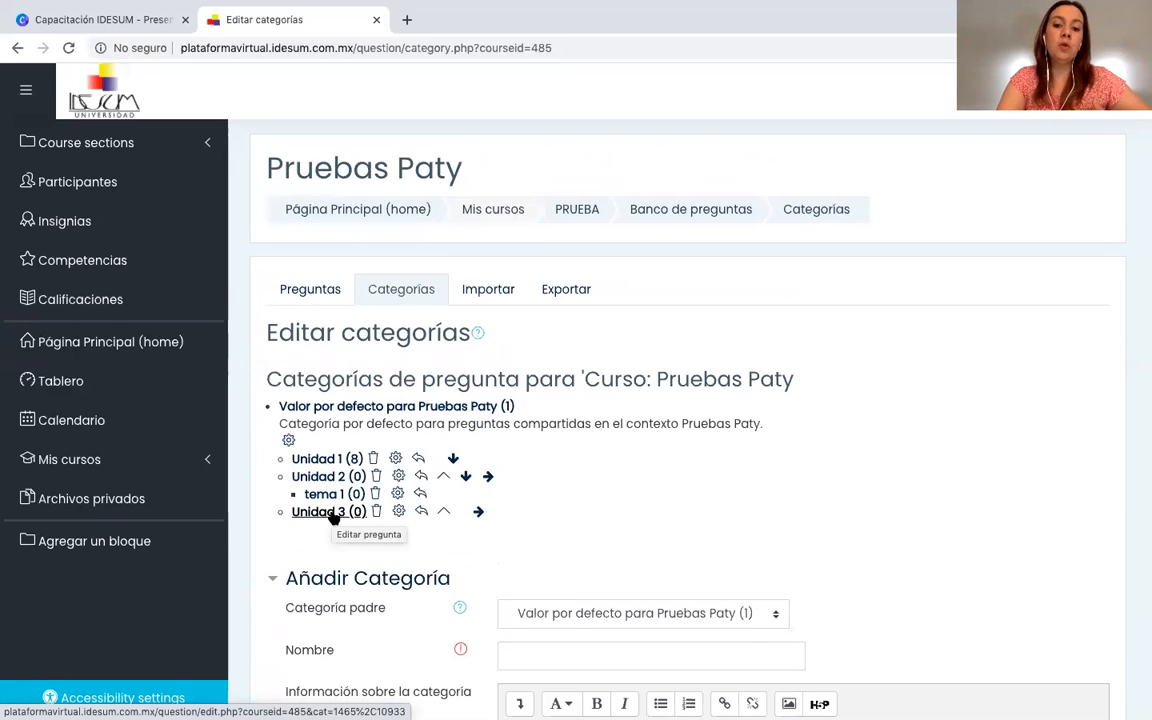
Add a subcategory named Tema 1 with Unidad 3 as its parent category.
{"action": "scroll", "coordinate": [333, 515], "scroll_direction": "down", "scroll_amount": 3}
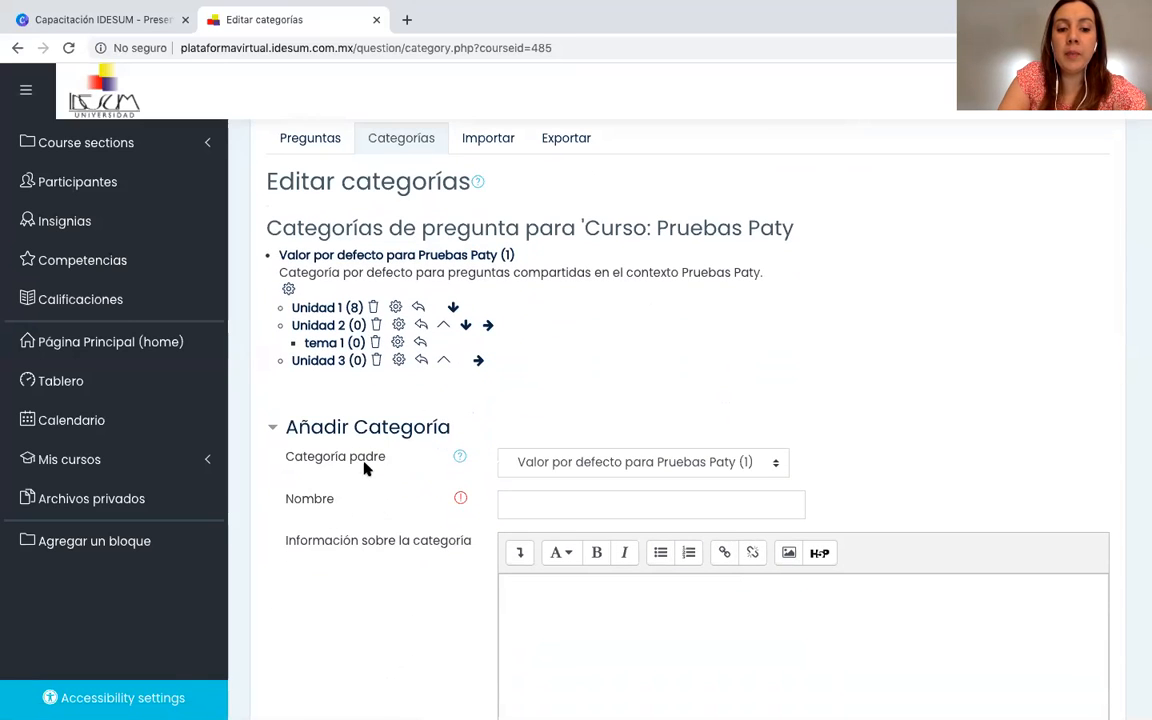
{"action": "left_click", "coordinate": [777, 466]}
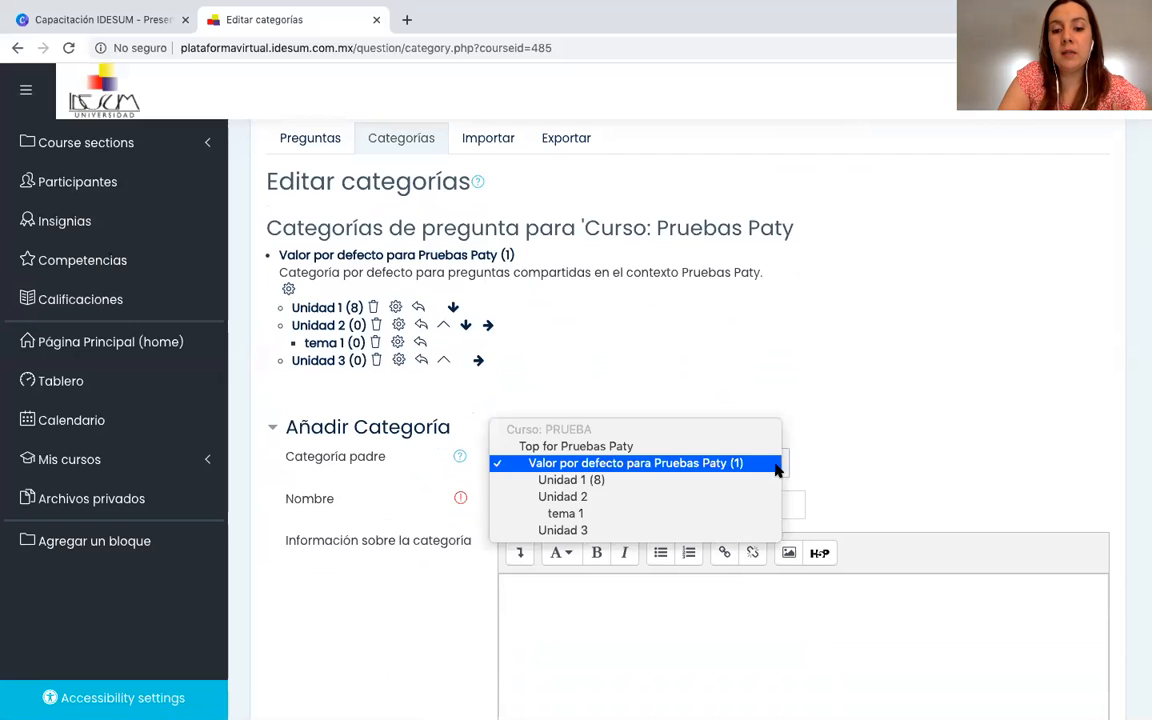
{"action": "left_click", "coordinate": [601, 534]}
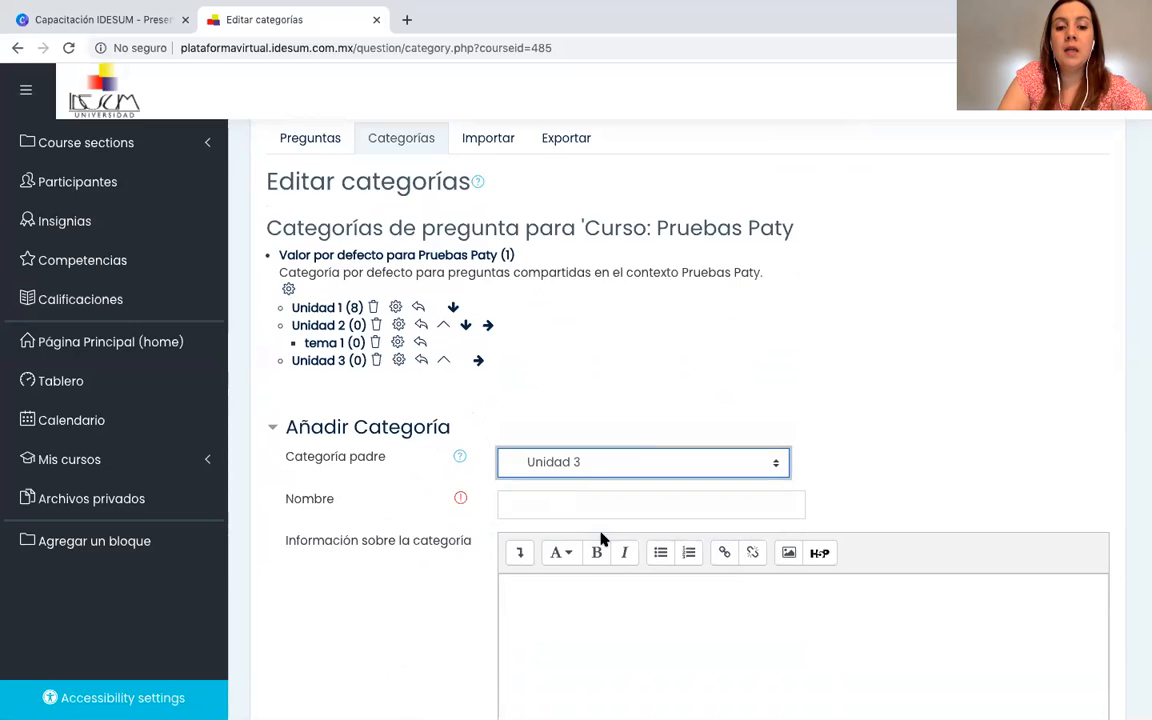
{"action": "scroll", "coordinate": [604, 540], "scroll_direction": "down", "scroll_amount": 1}
{"action": "left_click", "coordinate": [528, 443]}
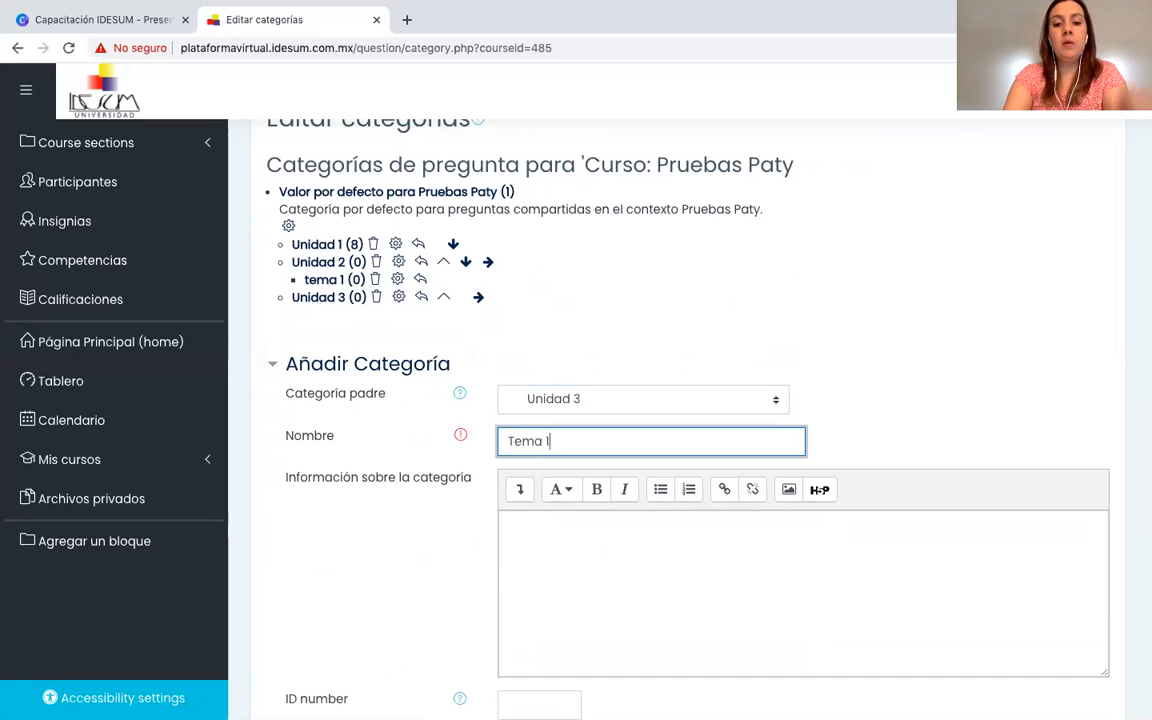
{"action": "scroll", "coordinate": [600, 450], "scroll_direction": "down", "scroll_amount": 5}
{"action": "left_click", "coordinate": [565, 406]}
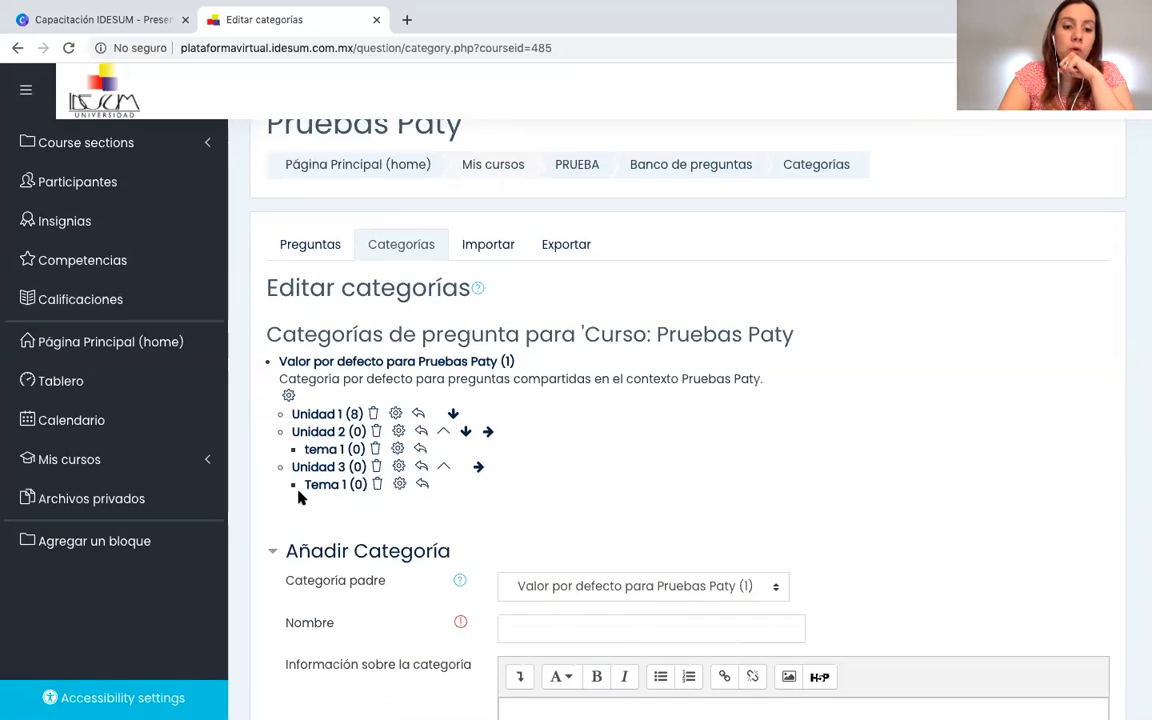
Add a second subcategory named Tema 2 with Unidad 3 as its parent category.
{"action": "scroll", "coordinate": [303, 507], "scroll_direction": "down", "scroll_amount": 1}
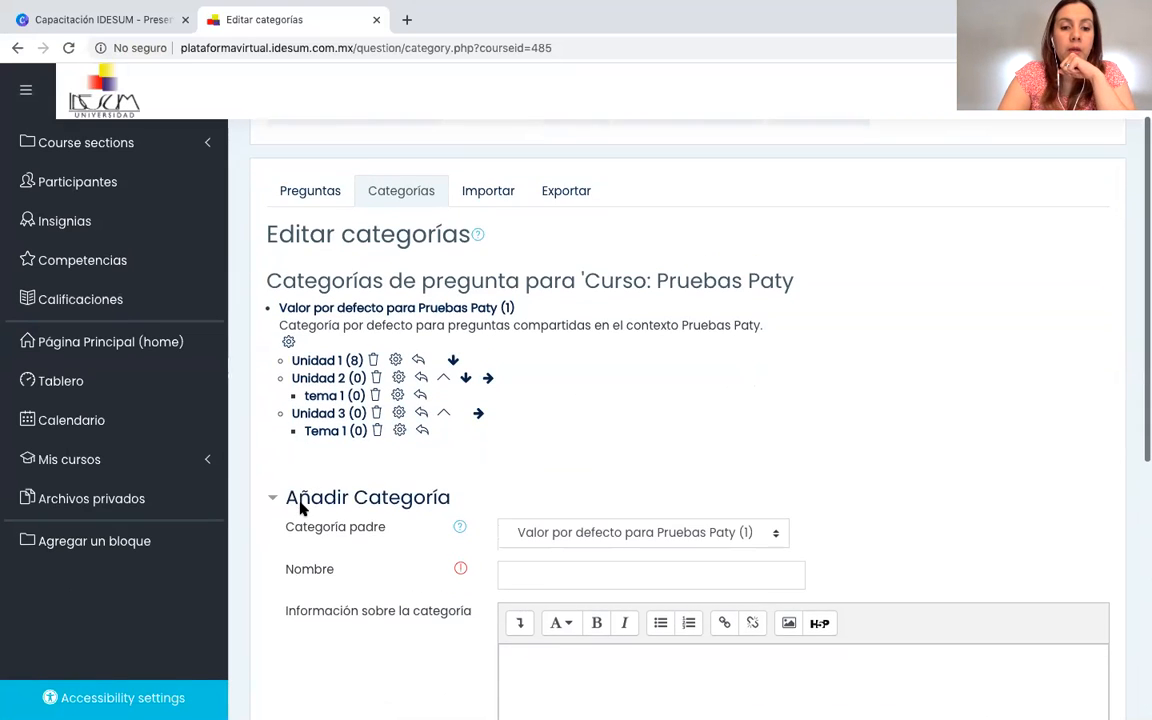
{"action": "scroll", "coordinate": [303, 507], "scroll_direction": "down", "scroll_amount": 1}
{"action": "left_click", "coordinate": [774, 488]}
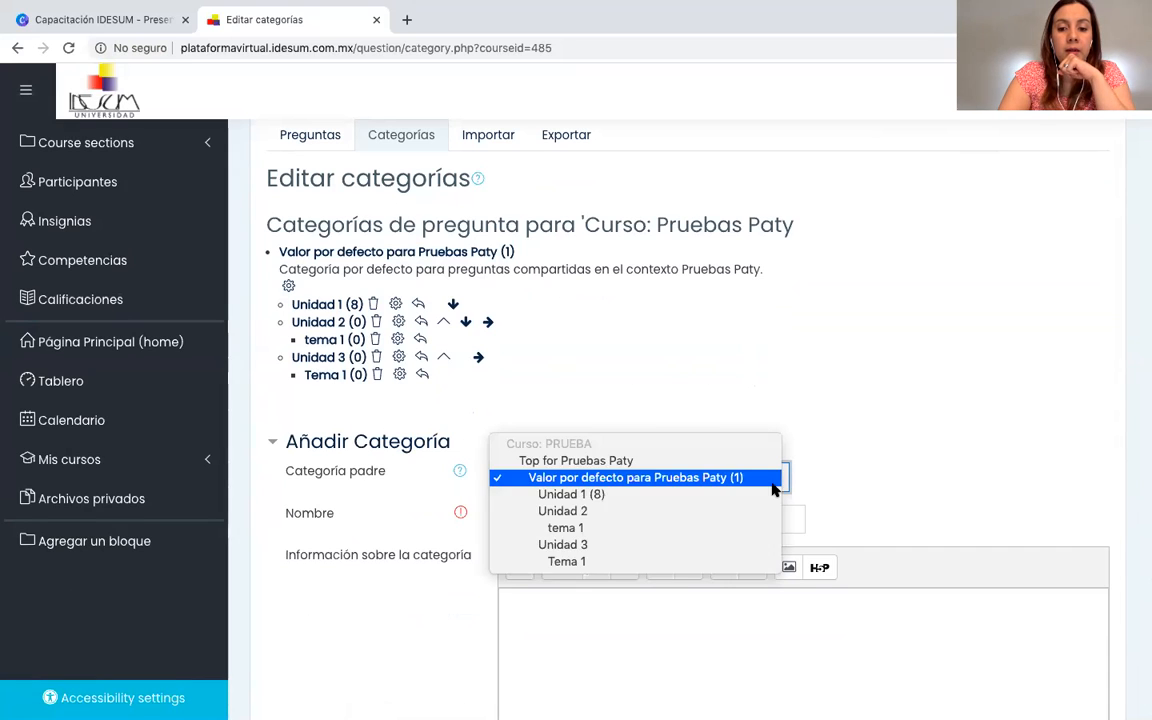
{"action": "left_click", "coordinate": [614, 552]}
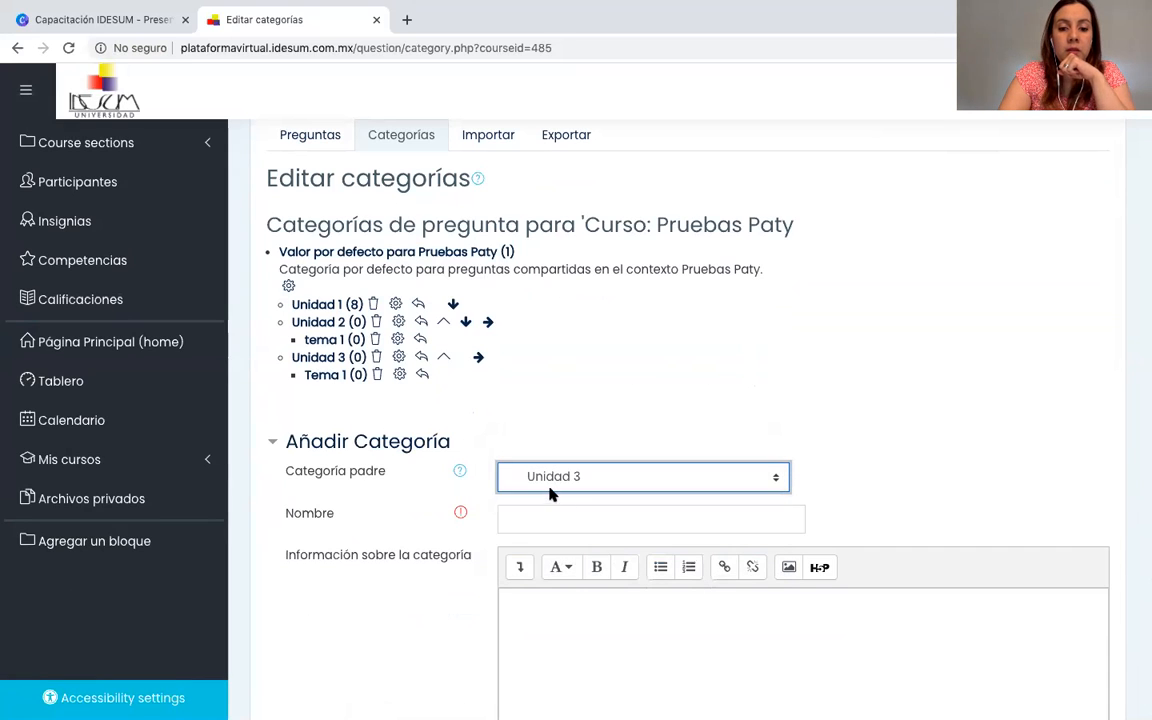
{"action": "left_click", "coordinate": [547, 522]}
{"action": "type", "text": "Tema 2"}
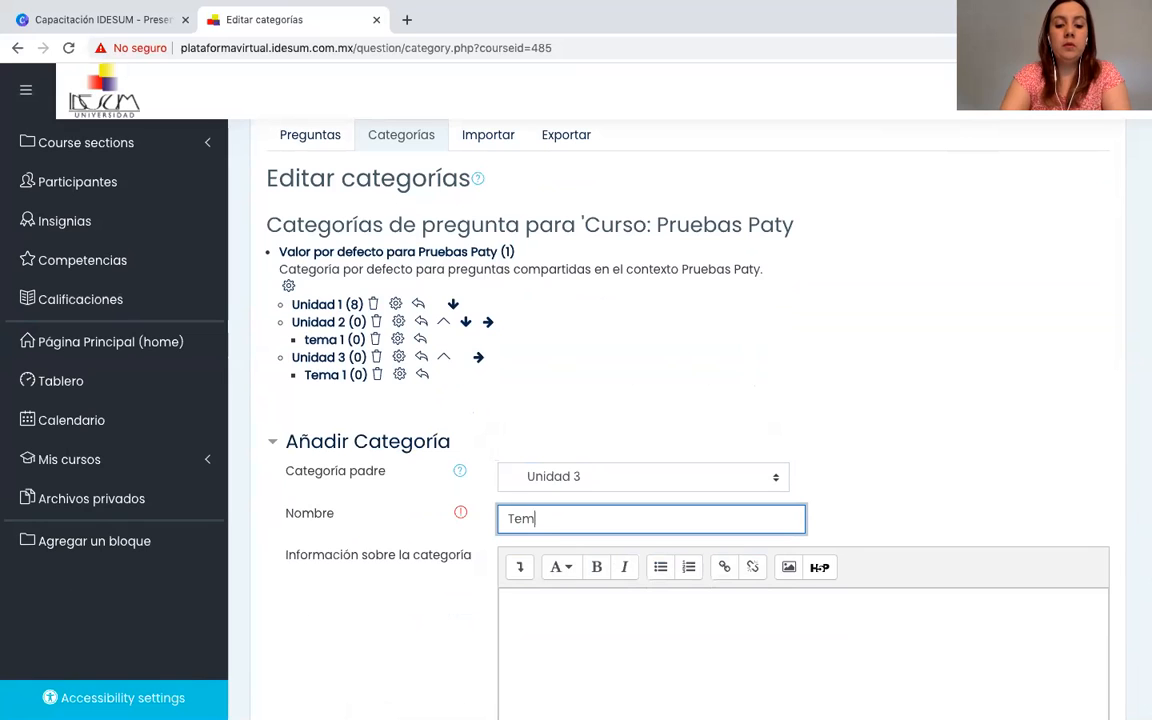
{"action": "scroll", "coordinate": [570, 521], "scroll_direction": "down", "scroll_amount": 5}
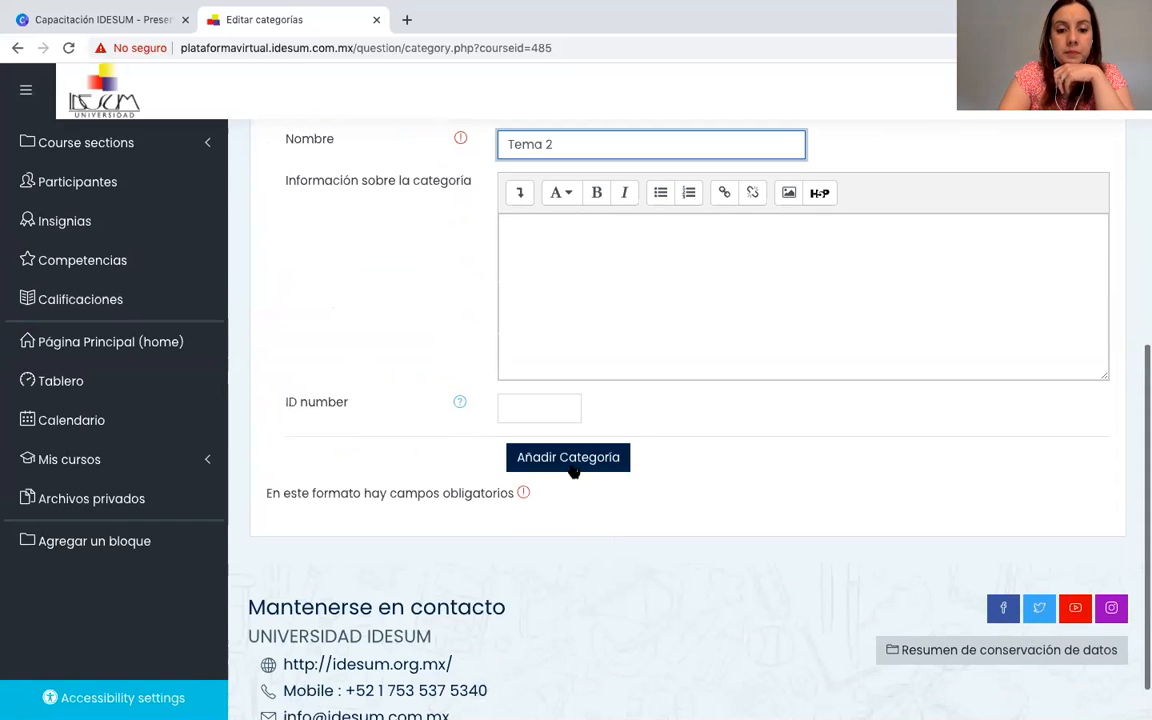
{"action": "left_click", "coordinate": [573, 466]}
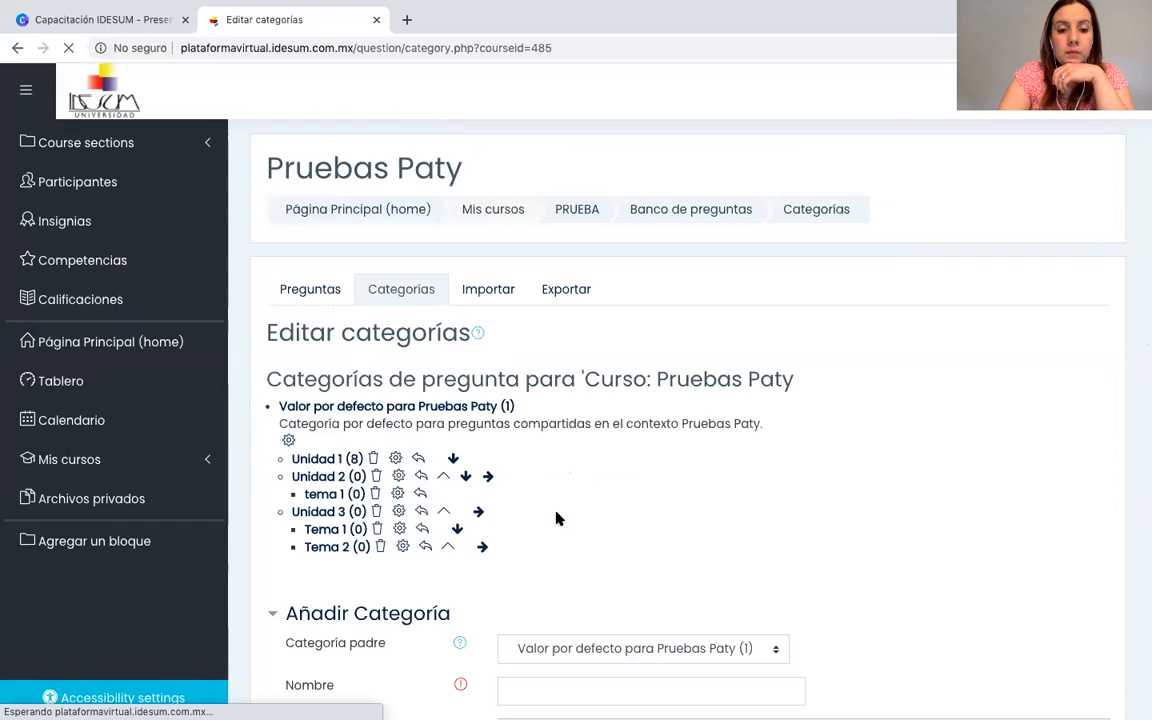
Return to the question bank's questions and select the Unidad 2 category.
{"action": "scroll", "coordinate": [552, 528], "scroll_direction": "down", "scroll_amount": 1}
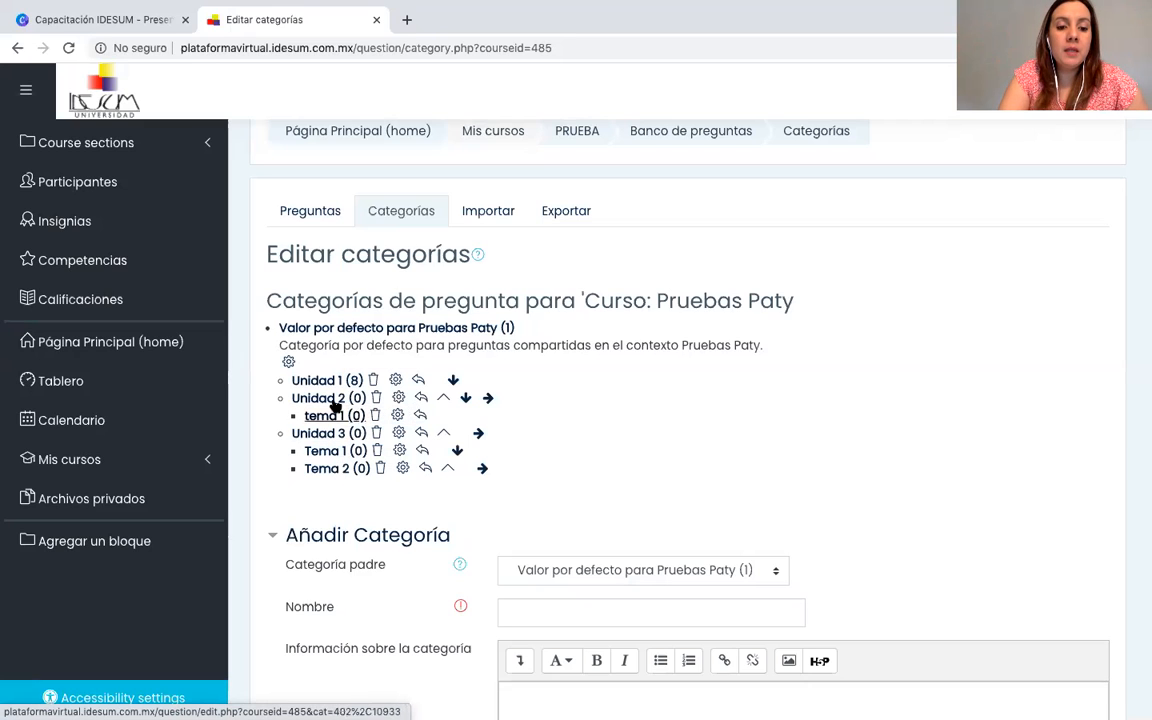
{"action": "left_click", "coordinate": [303, 221]}
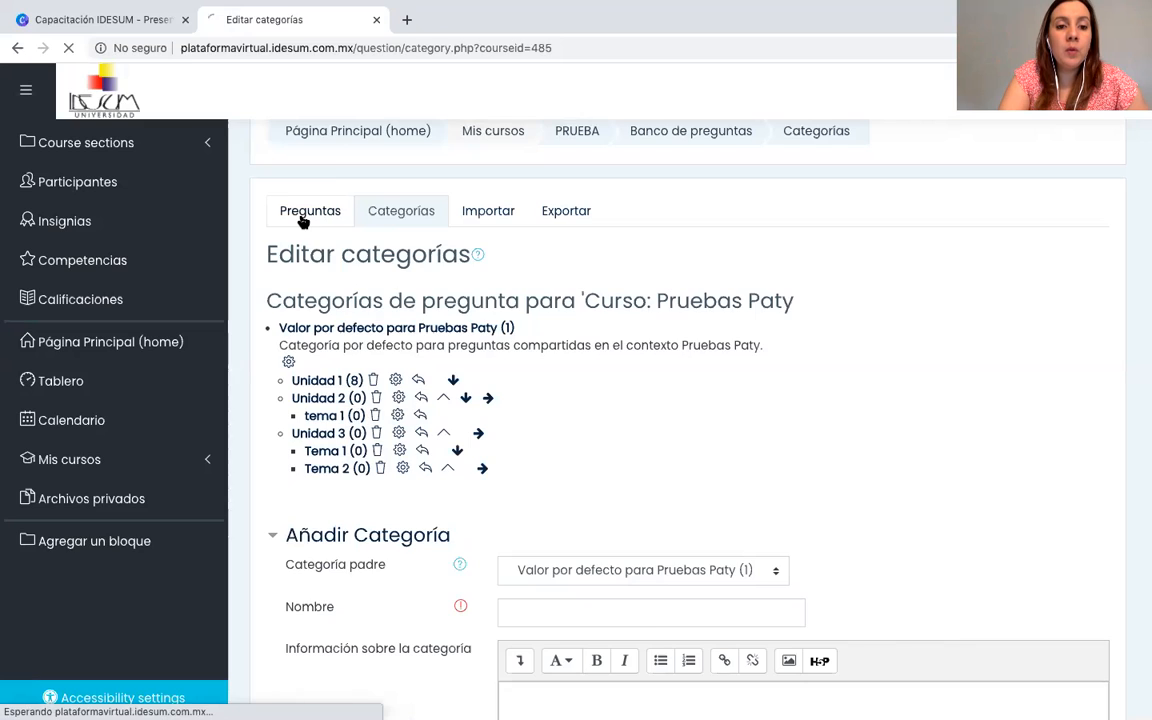
{"action": "scroll", "coordinate": [416, 396], "scroll_direction": "down", "scroll_amount": 4}
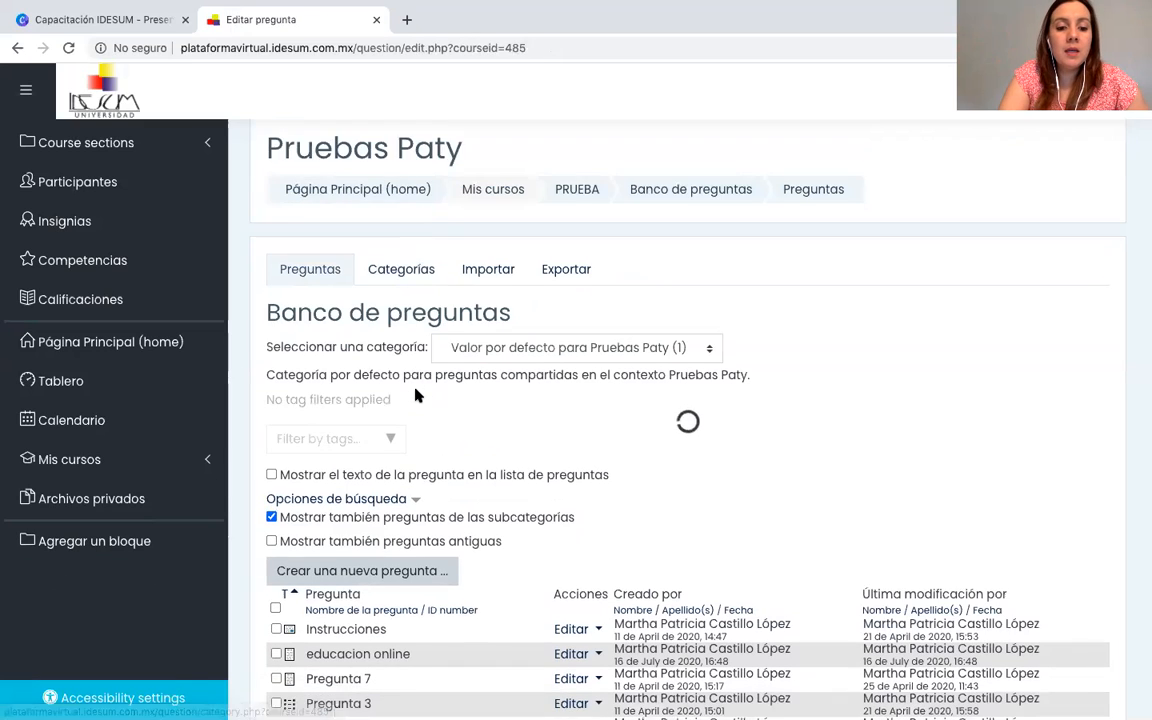
{"action": "scroll", "coordinate": [416, 396], "scroll_direction": "down", "scroll_amount": 2}
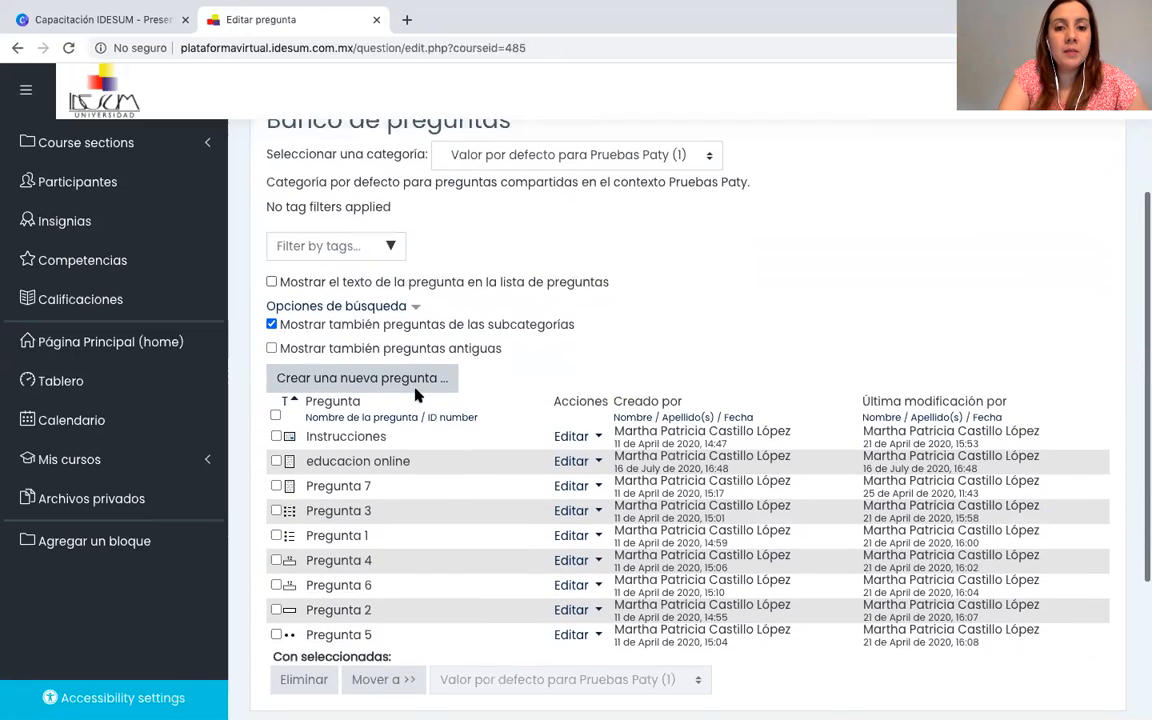
{"action": "scroll", "coordinate": [430, 380], "scroll_direction": "up", "scroll_amount": 1}
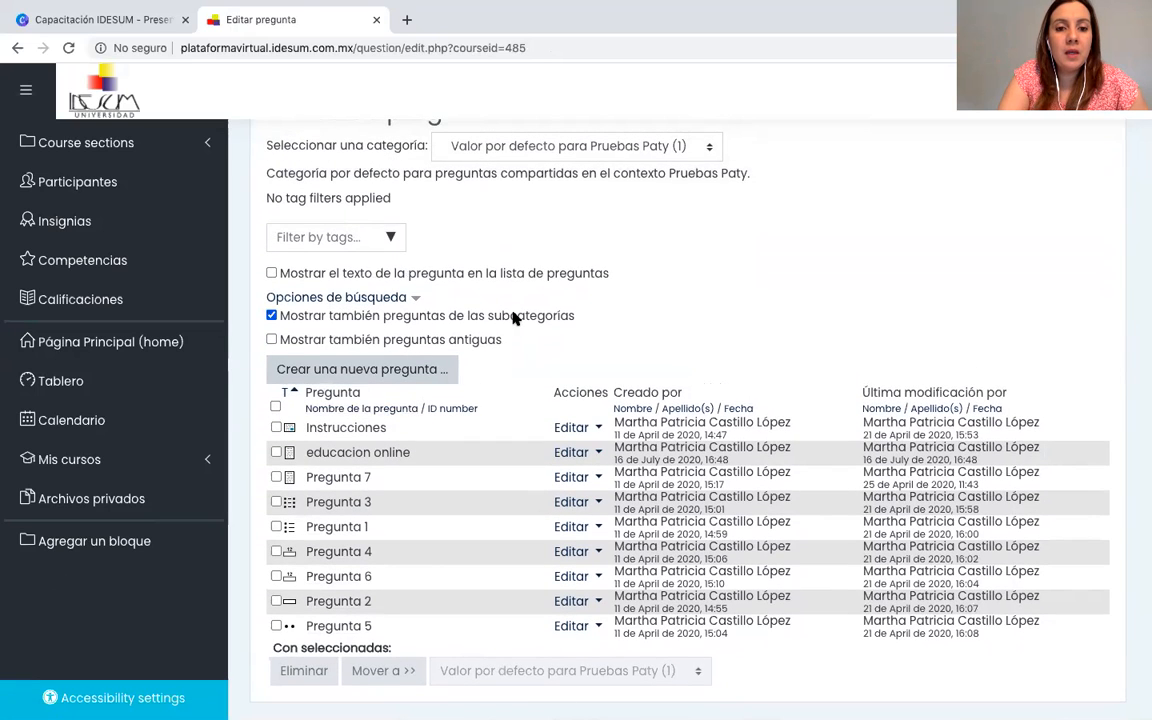
{"action": "scroll", "coordinate": [505, 220], "scroll_direction": "up", "scroll_amount": 2}
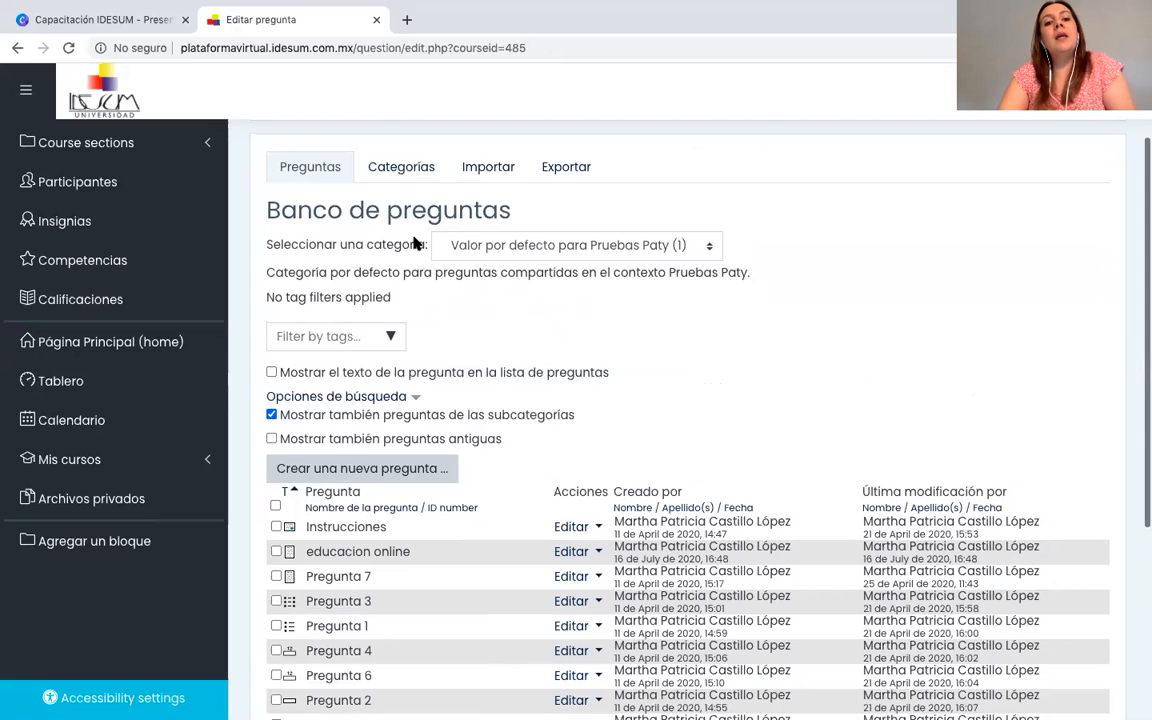
{"action": "left_click", "coordinate": [690, 250]}
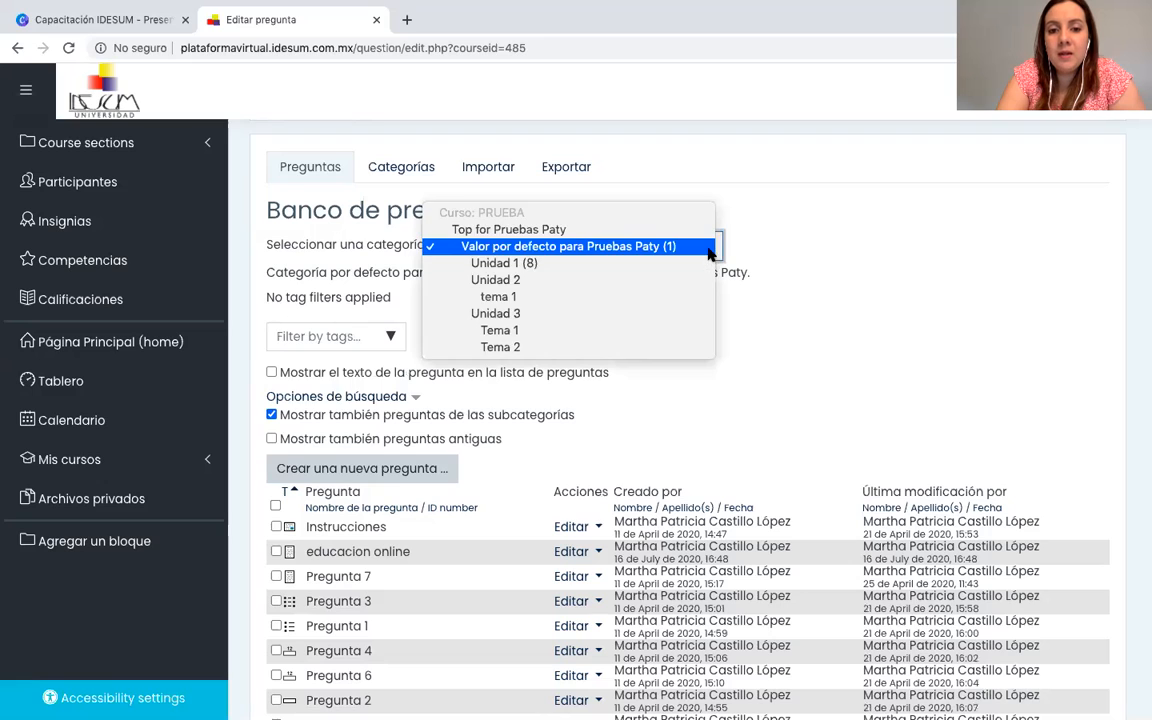
{"action": "left_click", "coordinate": [509, 284]}
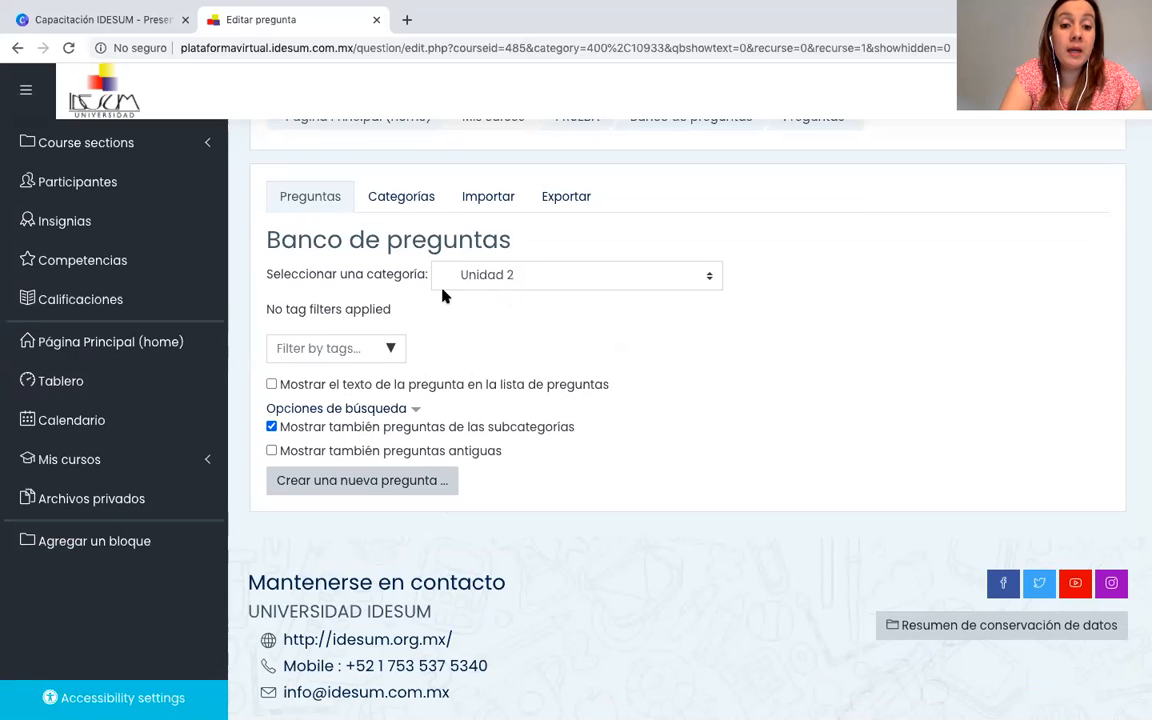
Start creating a new question in the Unidad 2 category and look through the list of available question types.
{"action": "left_click", "coordinate": [346, 484]}
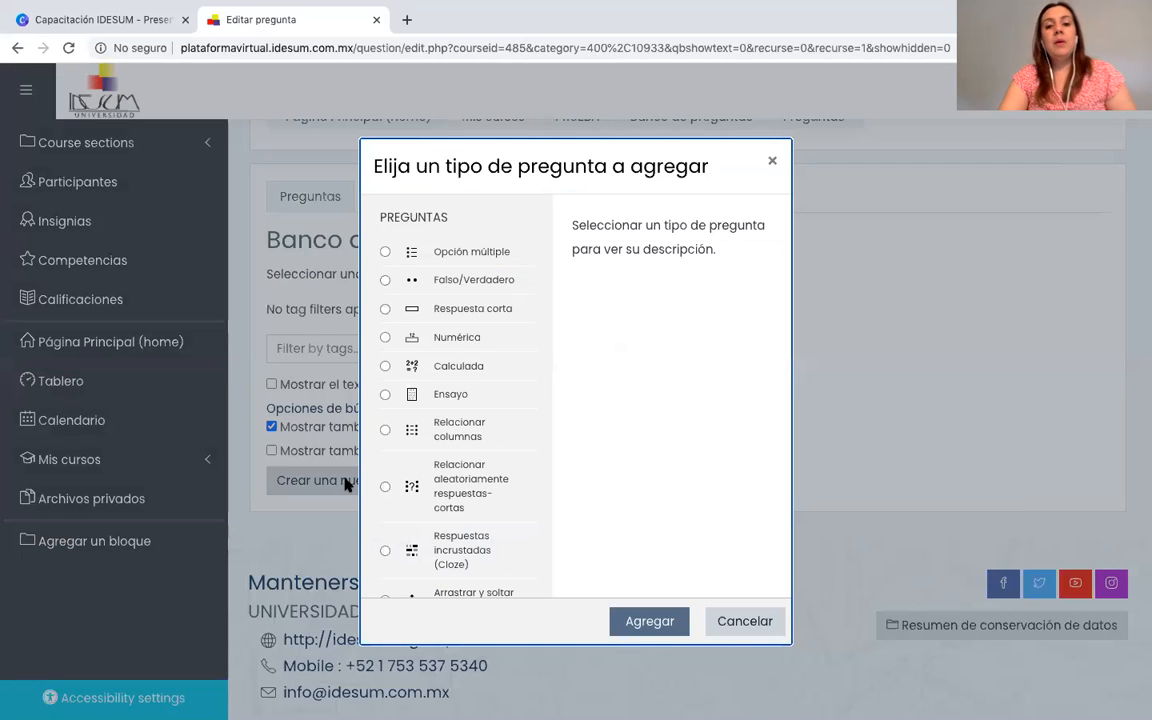
{"action": "scroll", "coordinate": [412, 484], "scroll_direction": "down", "scroll_amount": 1}
{"action": "scroll", "coordinate": [413, 487], "scroll_direction": "down", "scroll_amount": 4}
{"action": "scroll", "coordinate": [413, 487], "scroll_direction": "up", "scroll_amount": 3}
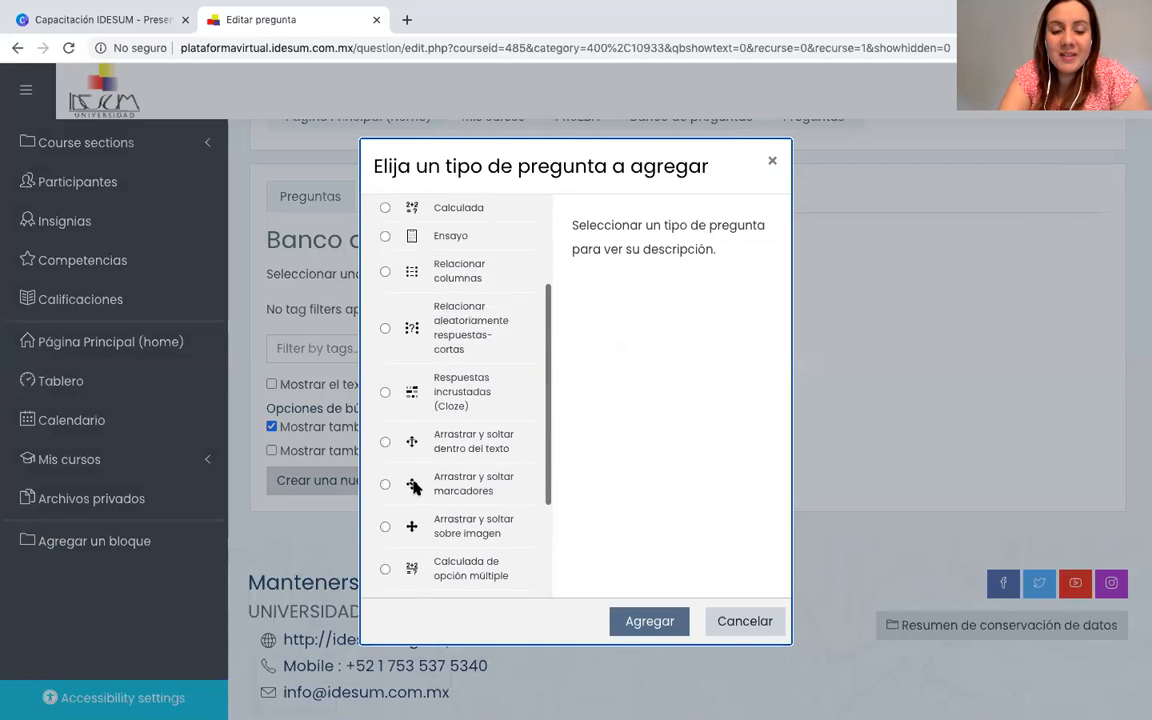
{"action": "scroll", "coordinate": [413, 487], "scroll_direction": "up", "scroll_amount": 2}
{"action": "scroll", "coordinate": [415, 485], "scroll_direction": "down", "scroll_amount": 1}
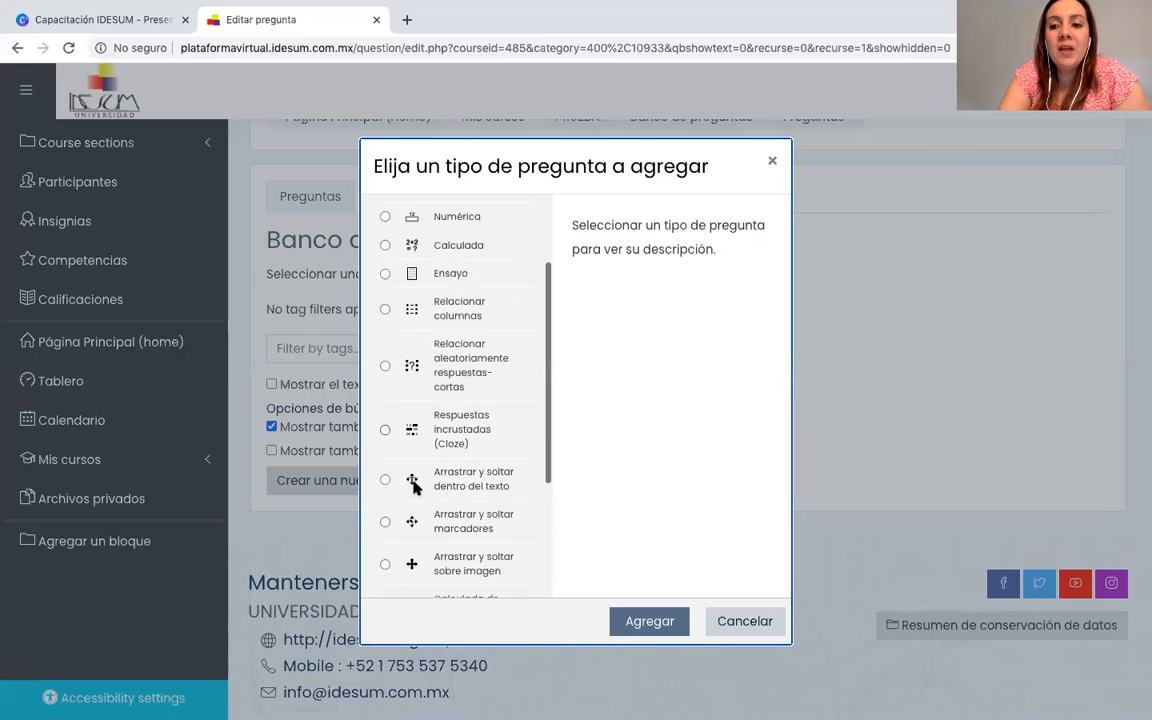
{"action": "scroll", "coordinate": [413, 484], "scroll_direction": "down", "scroll_amount": 3}
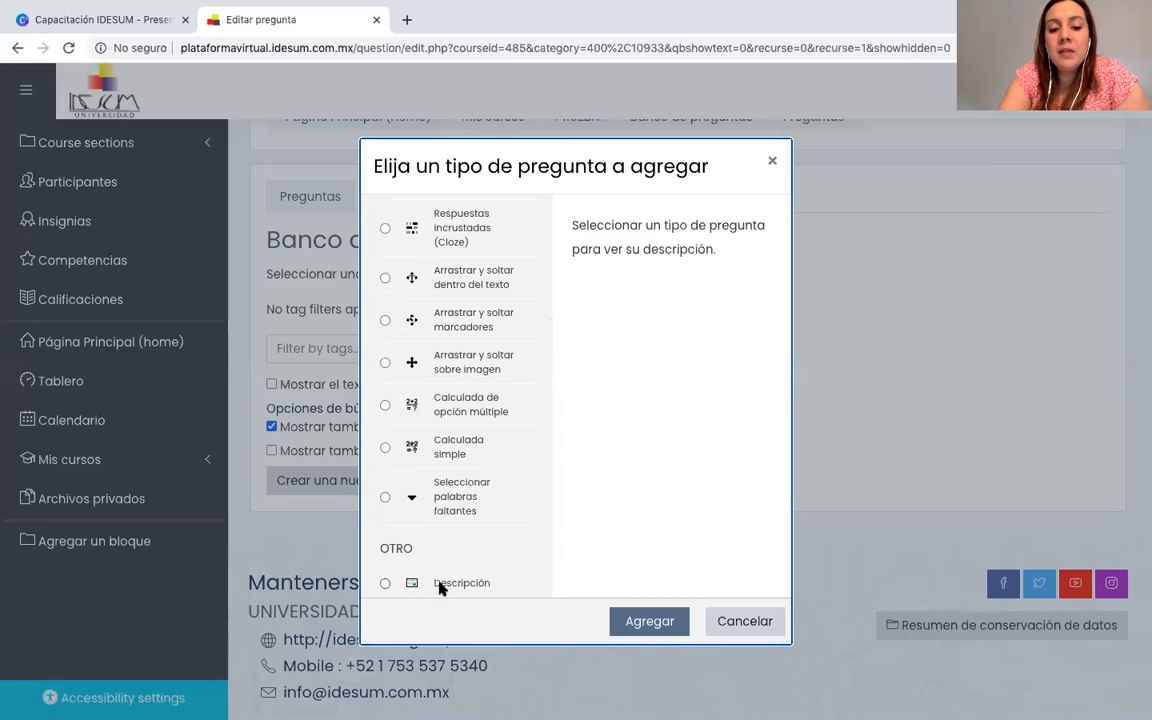
Read the descriptions of the Descripción, Seleccionar palabras faltantes, Calculada simple and Arrastrar y soltar sobre imagen question types.
{"action": "left_click", "coordinate": [385, 584]}
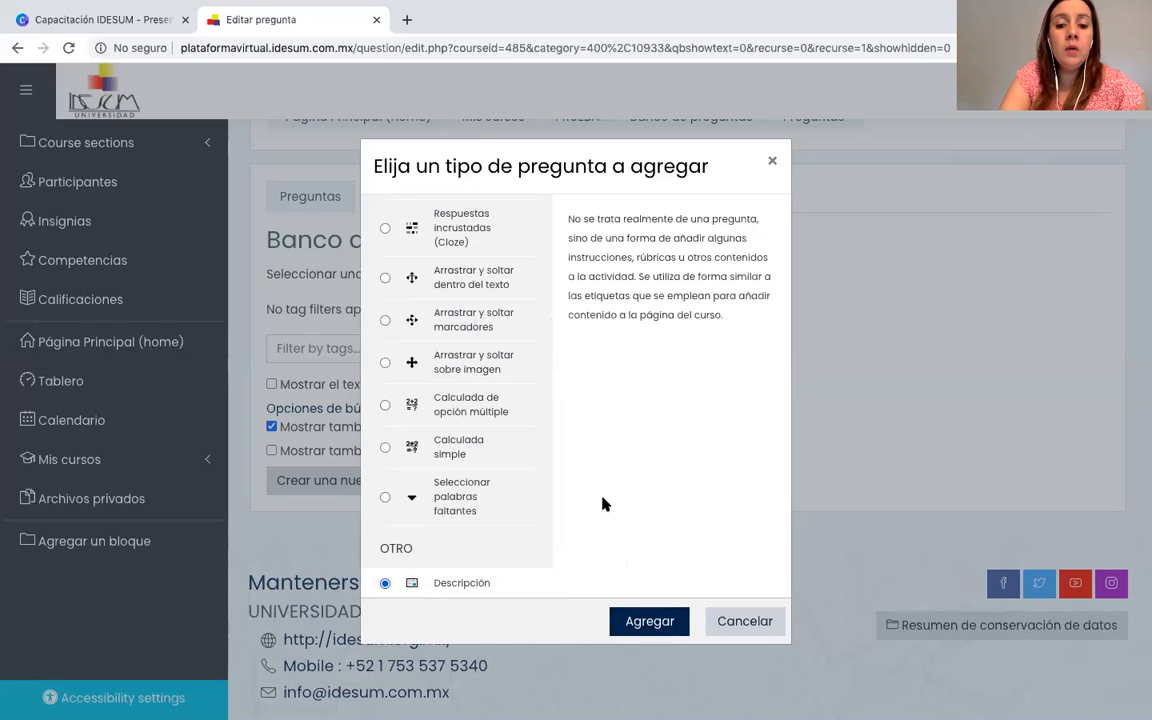
{"action": "left_click", "coordinate": [385, 498]}
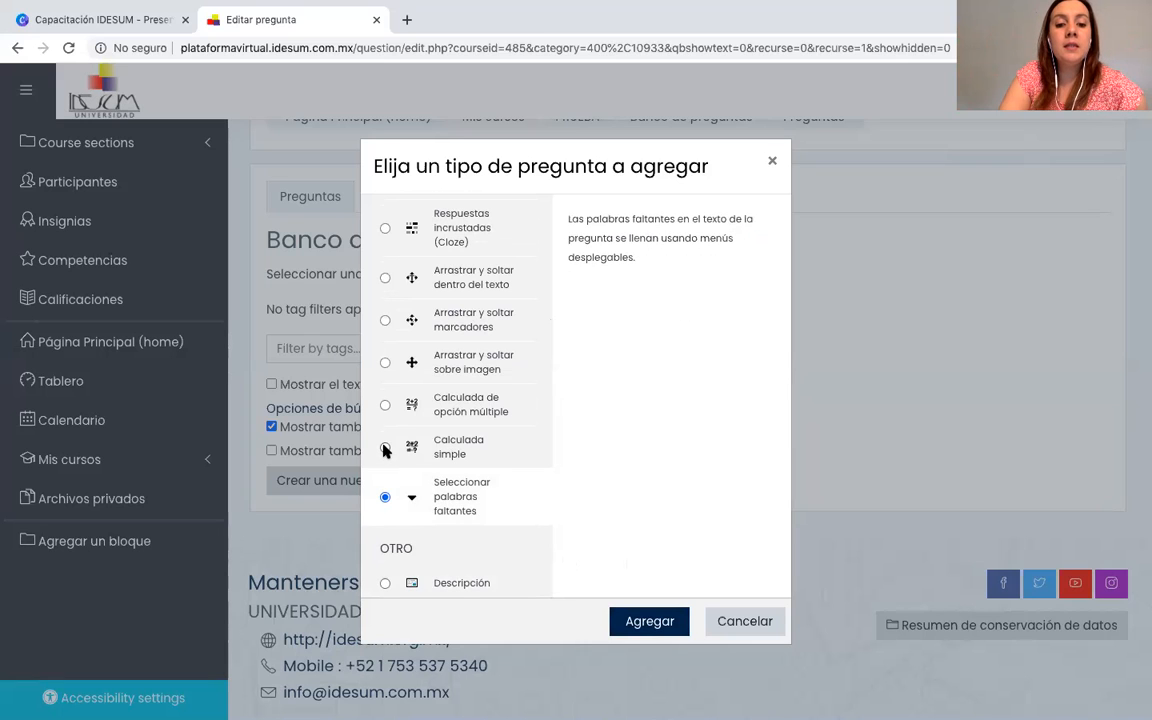
{"action": "left_click", "coordinate": [385, 449]}
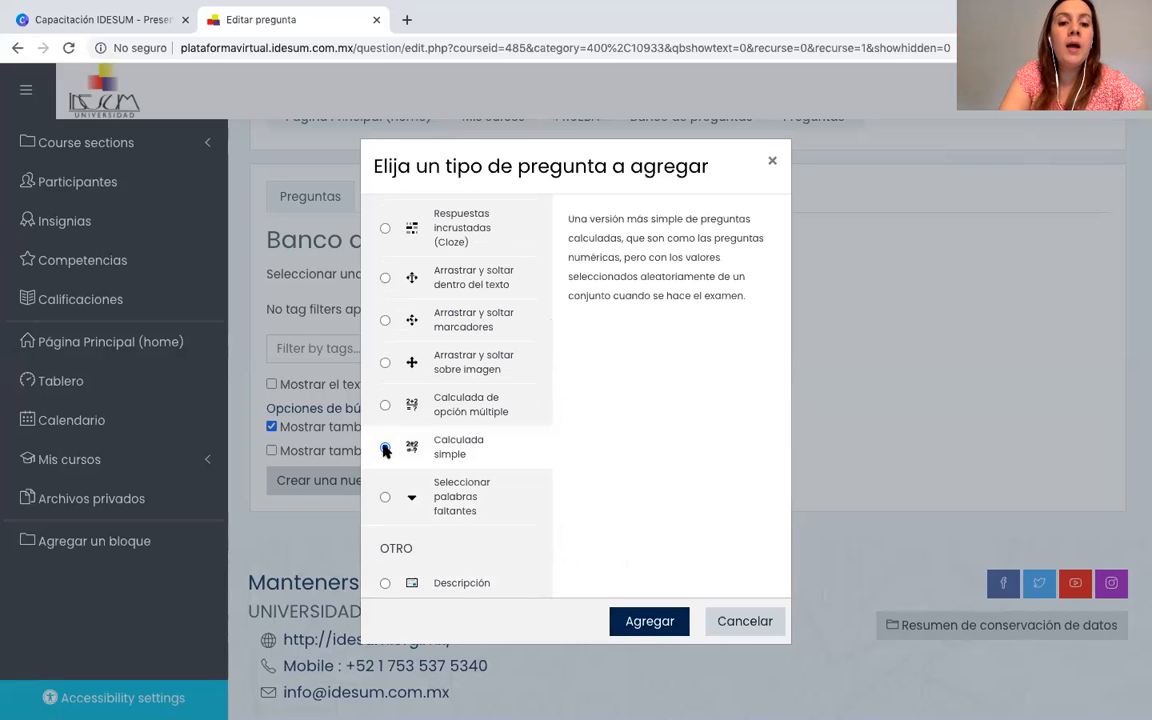
{"action": "left_click", "coordinate": [386, 364]}
Read the descriptions of the Relacionar columnas, Ensayo, Numérica, Respuesta corta, Falso/Verdadero and Opción múltiple question types.
{"action": "scroll", "coordinate": [386, 364], "scroll_direction": "up", "scroll_amount": 2}
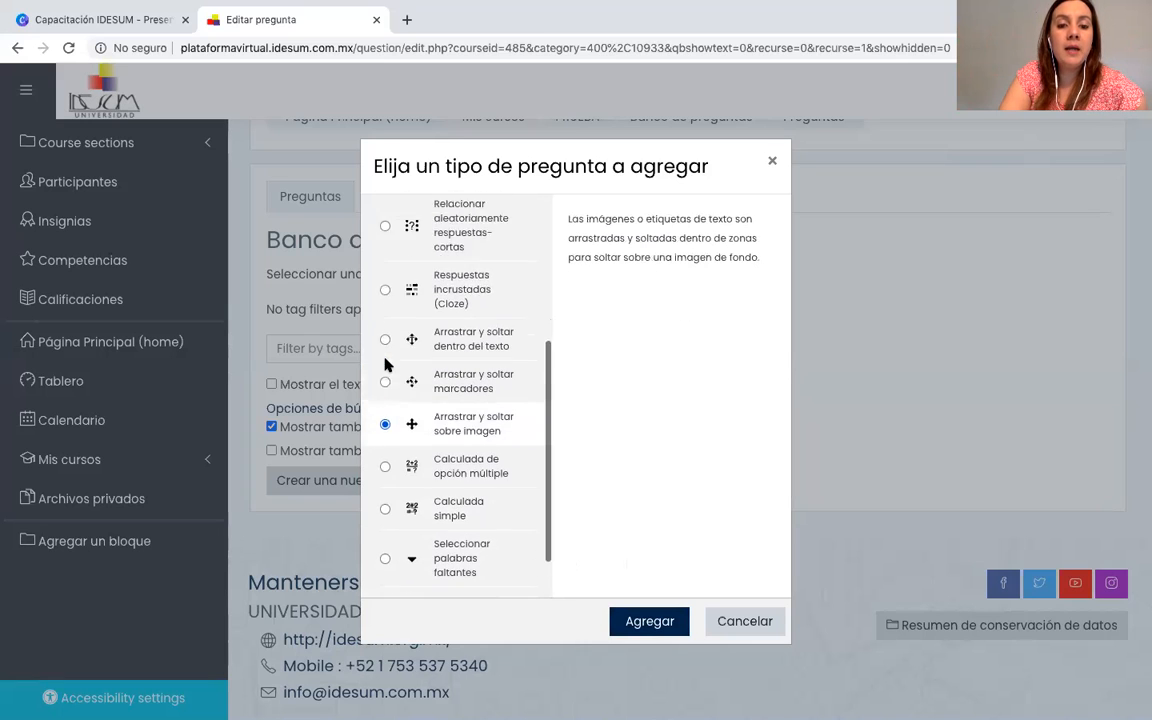
{"action": "scroll", "coordinate": [386, 364], "scroll_direction": "up", "scroll_amount": 3}
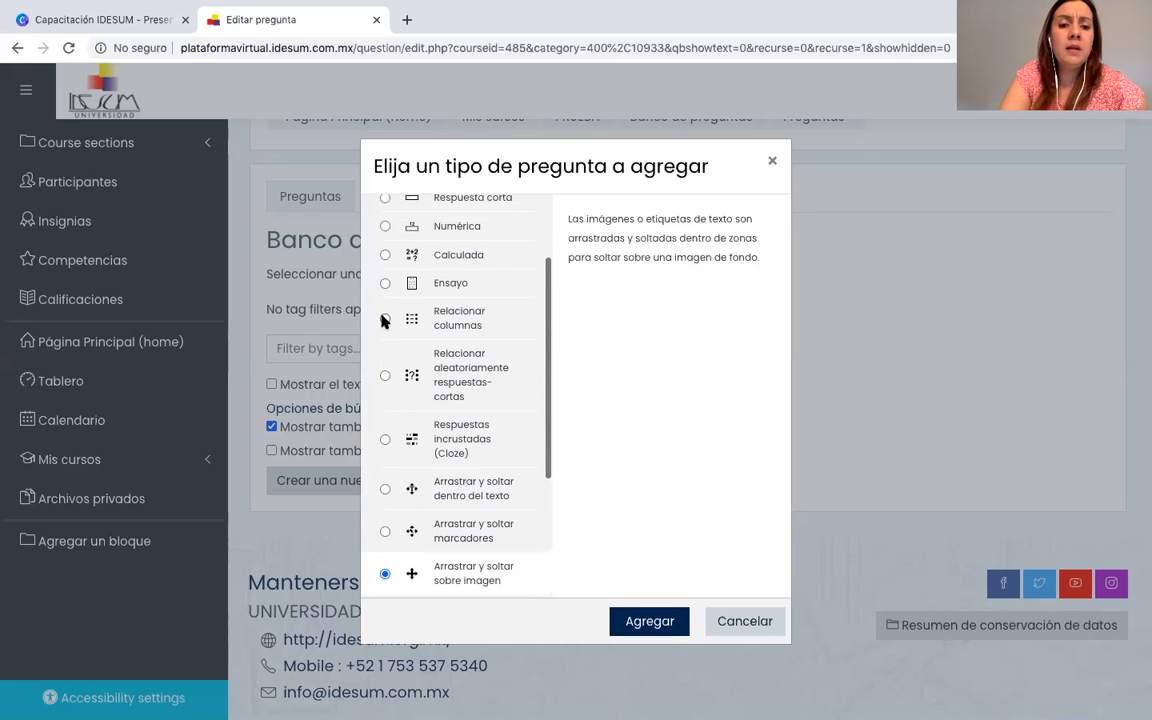
{"action": "left_click", "coordinate": [385, 320]}
{"action": "left_click", "coordinate": [386, 285]}
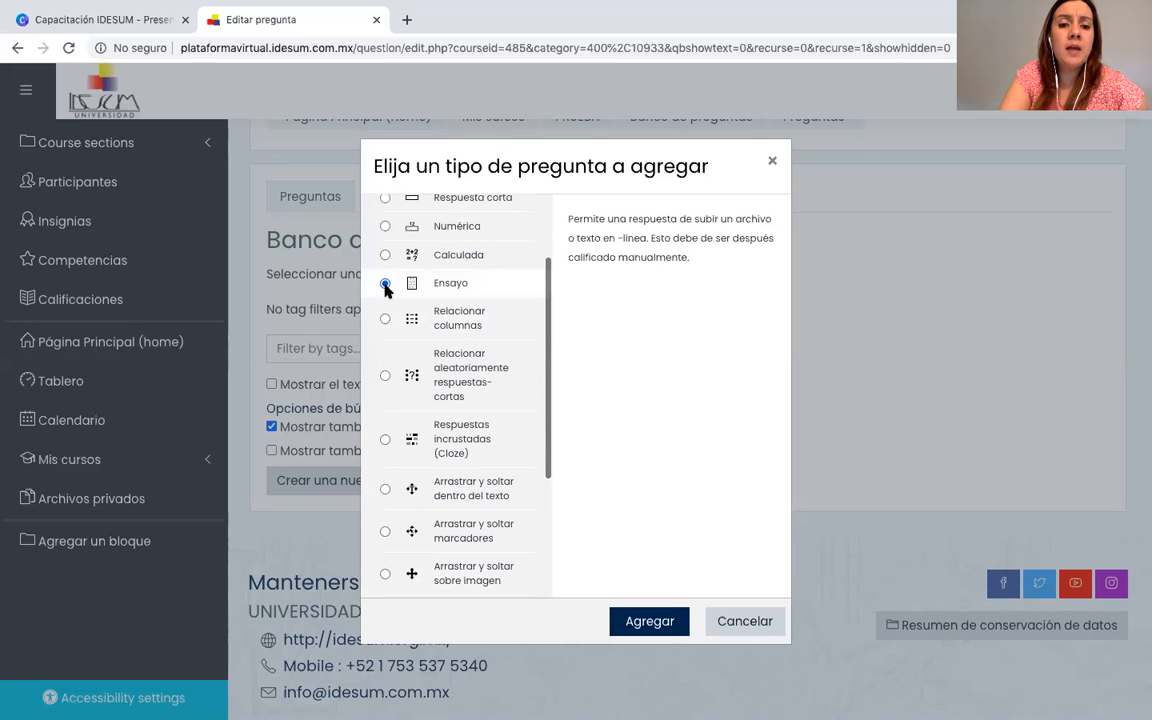
{"action": "scroll", "coordinate": [385, 290], "scroll_direction": "up", "scroll_amount": 2}
{"action": "left_click", "coordinate": [382, 313]}
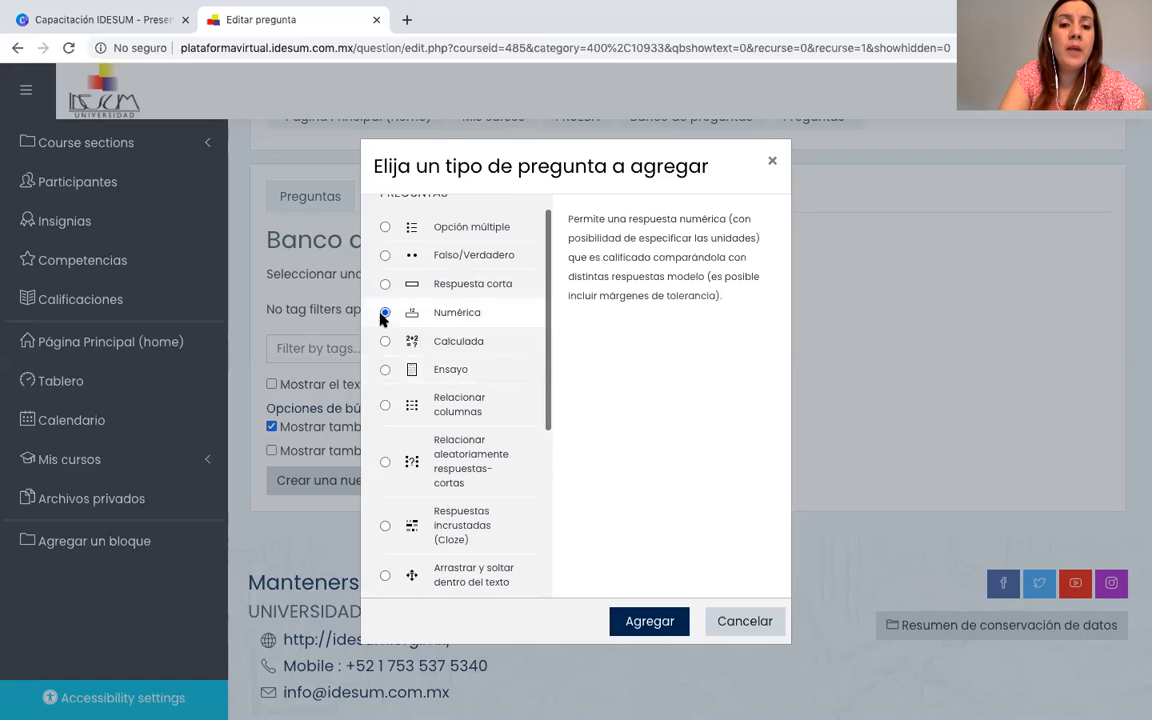
{"action": "left_click", "coordinate": [386, 285]}
{"action": "scroll", "coordinate": [386, 287], "scroll_direction": "up", "scroll_amount": 1}
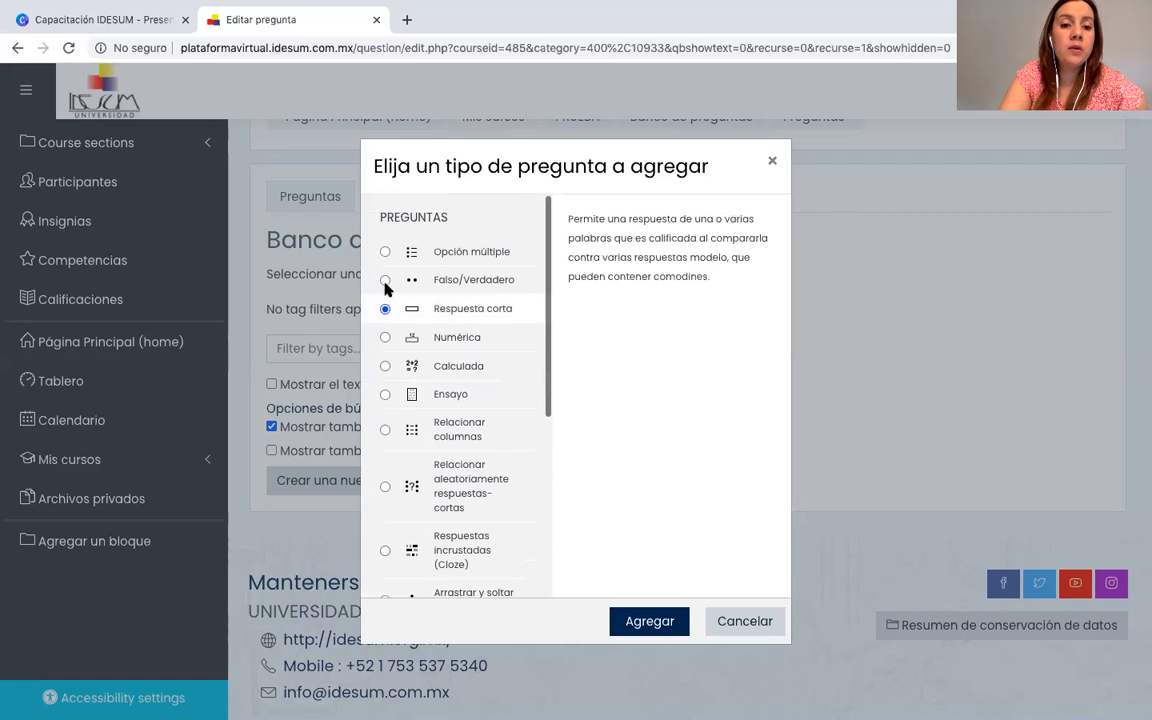
{"action": "left_click", "coordinate": [385, 281]}
{"action": "left_click", "coordinate": [384, 253]}
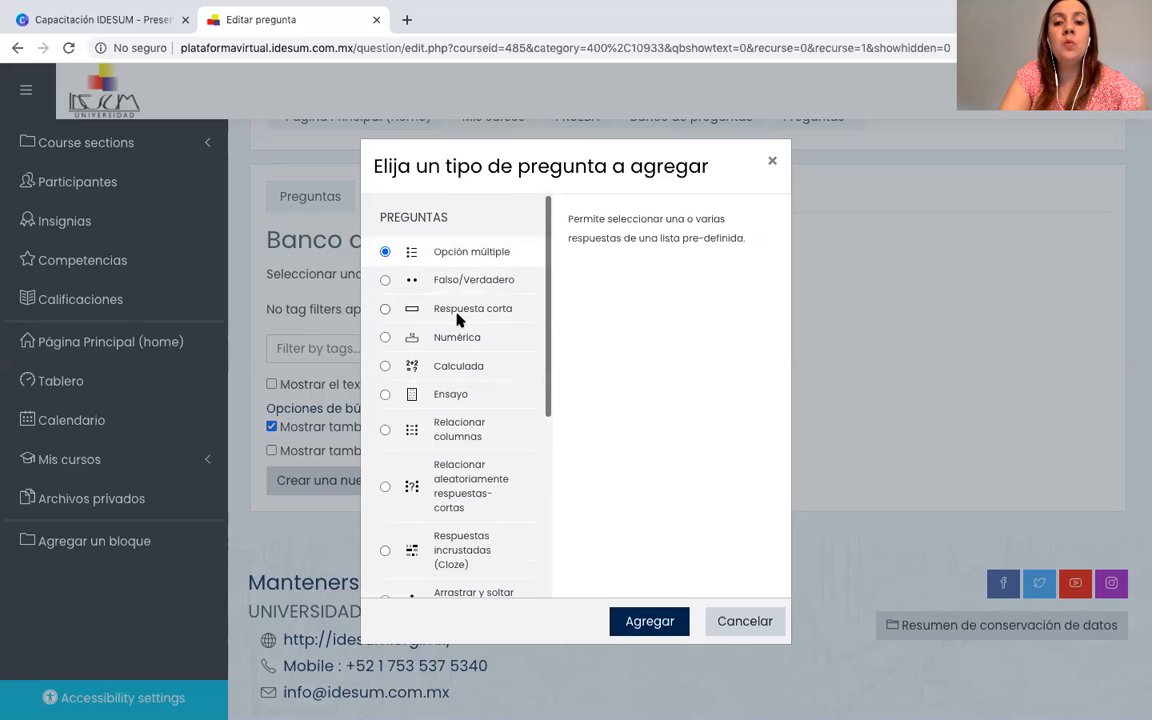
Review the whole list of question types again and close the chooser without adding a question.
{"action": "scroll", "coordinate": [478, 507], "scroll_direction": "down", "scroll_amount": 1}
{"action": "scroll", "coordinate": [478, 507], "scroll_direction": "up", "scroll_amount": 1}
{"action": "scroll", "coordinate": [478, 507], "scroll_direction": "down", "scroll_amount": 1}
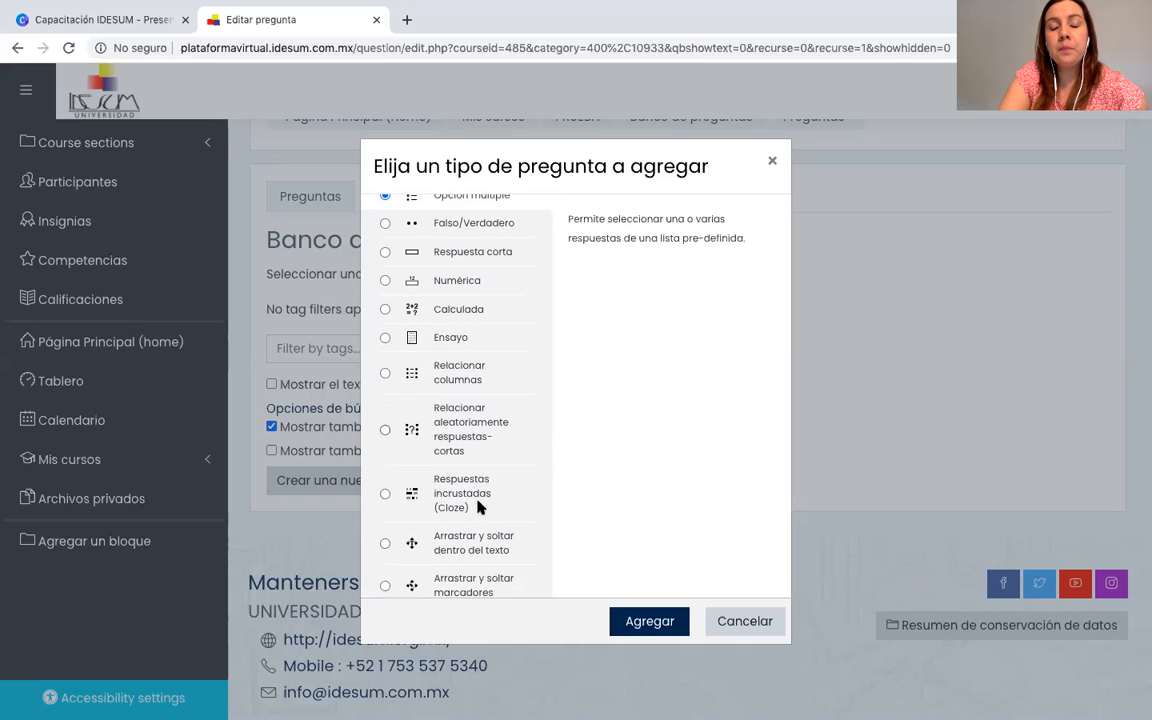
{"action": "scroll", "coordinate": [478, 507], "scroll_direction": "down", "scroll_amount": 1}
{"action": "scroll", "coordinate": [478, 507], "scroll_direction": "down", "scroll_amount": 3}
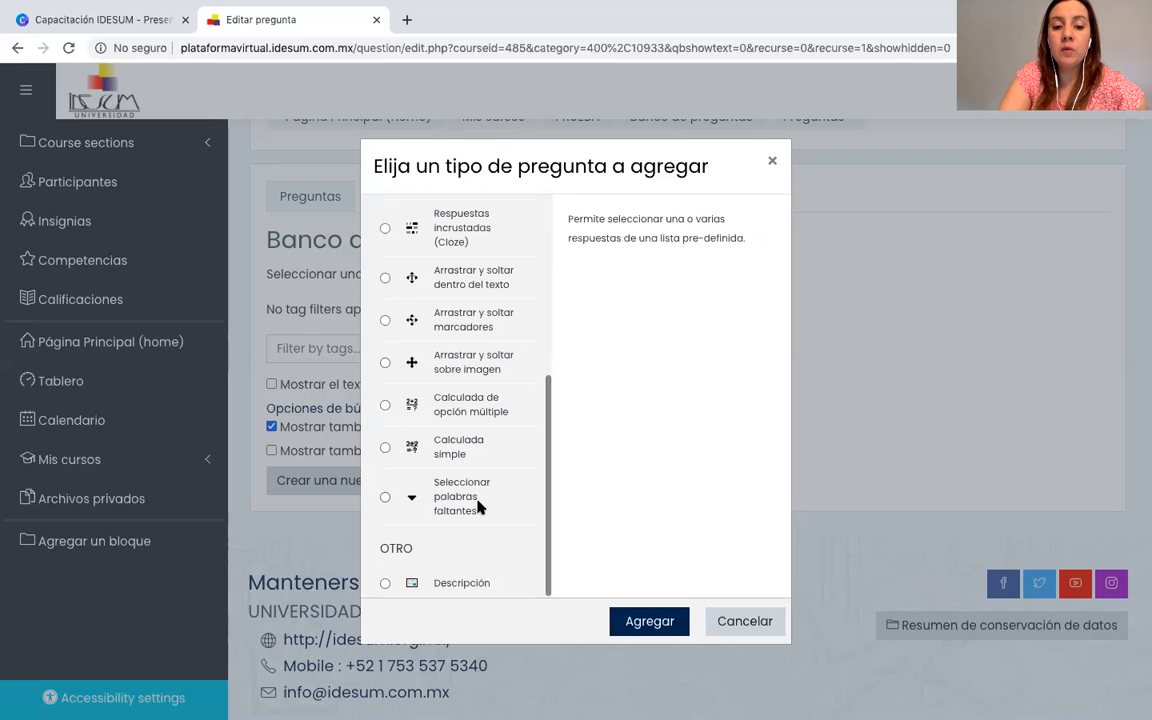
{"action": "scroll", "coordinate": [478, 507], "scroll_direction": "up", "scroll_amount": 4}
{"action": "scroll", "coordinate": [478, 507], "scroll_direction": "up", "scroll_amount": 1}
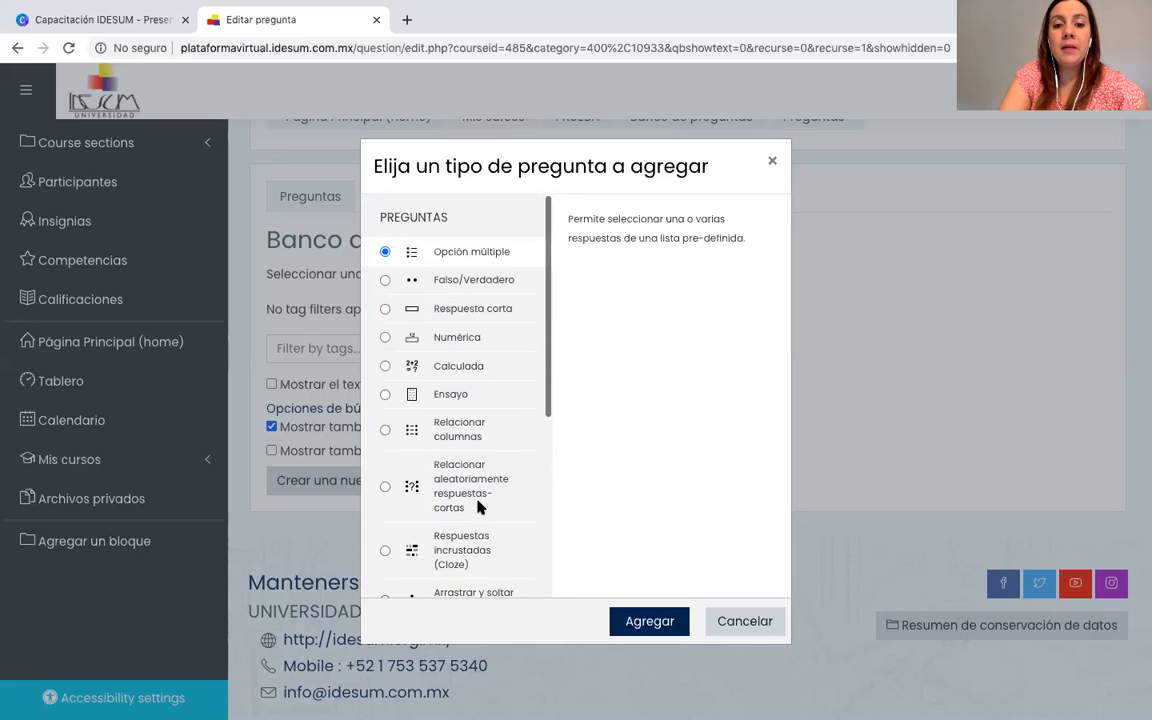
{"action": "left_click", "coordinate": [771, 161]}
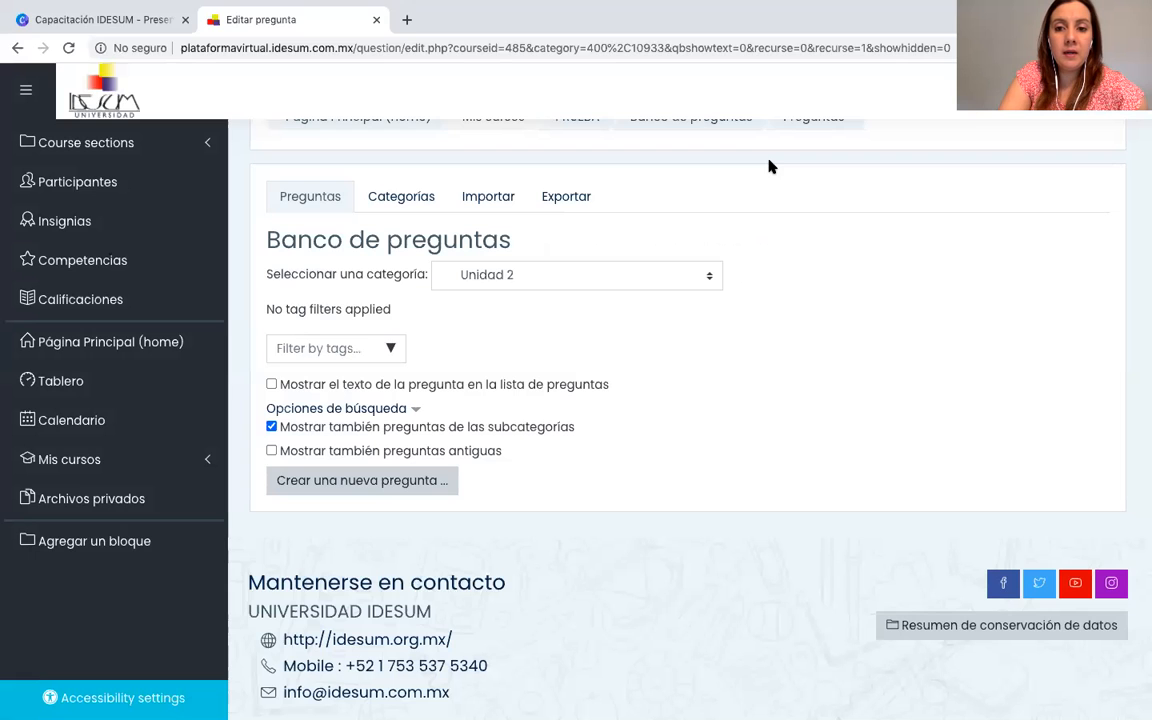
Switch the question bank to the Unidad 1 category and show its list of questions.
{"action": "left_click", "coordinate": [708, 283]}
{"action": "left_click", "coordinate": [551, 262]}
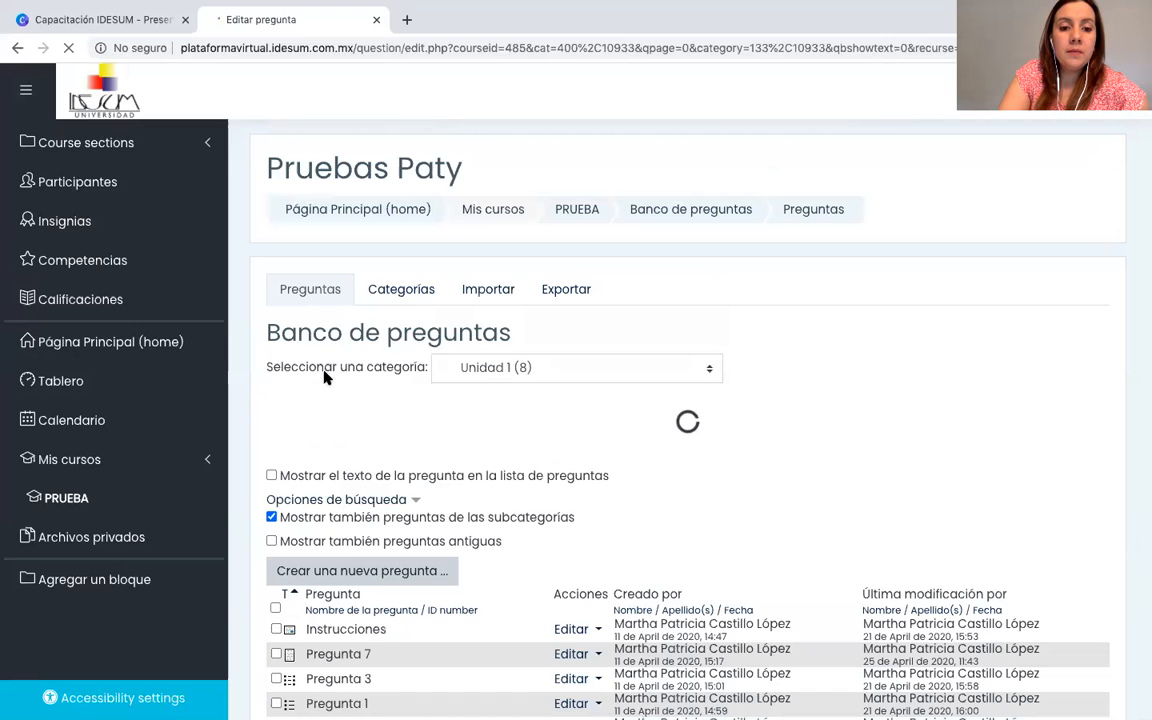
{"action": "scroll", "coordinate": [420, 515], "scroll_direction": "down", "scroll_amount": 5}
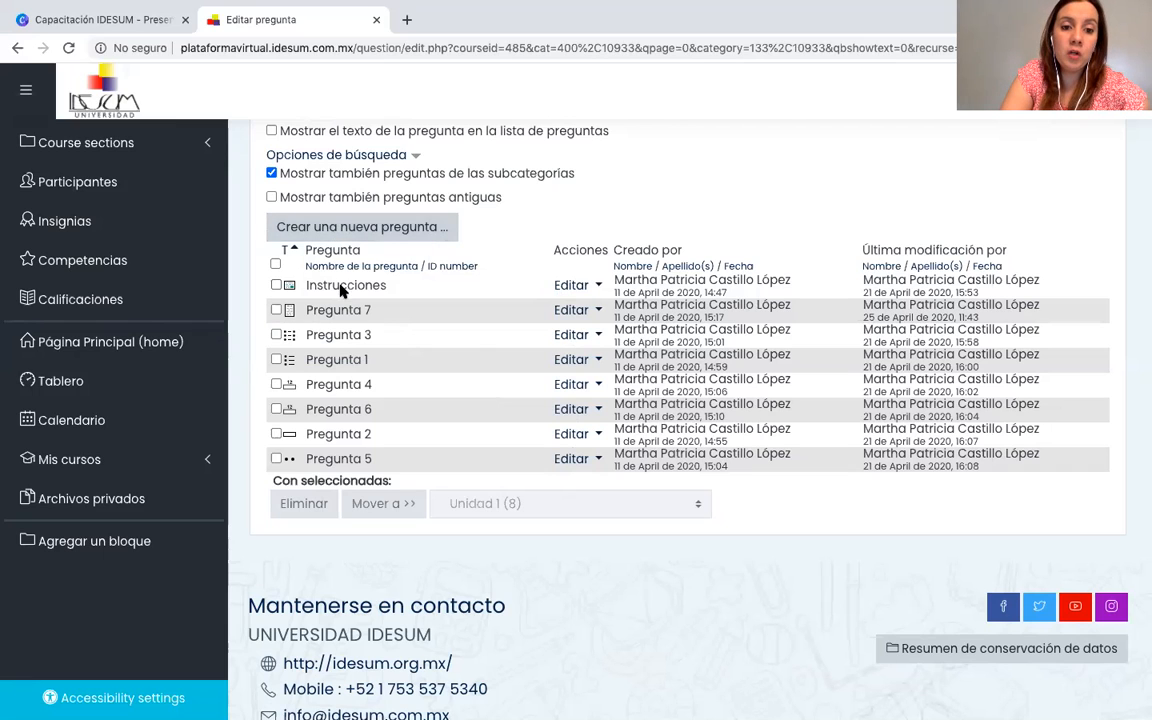
Open the Instrucciones description for editing and examine its category, question name and text fields.
{"action": "left_click", "coordinate": [578, 287]}
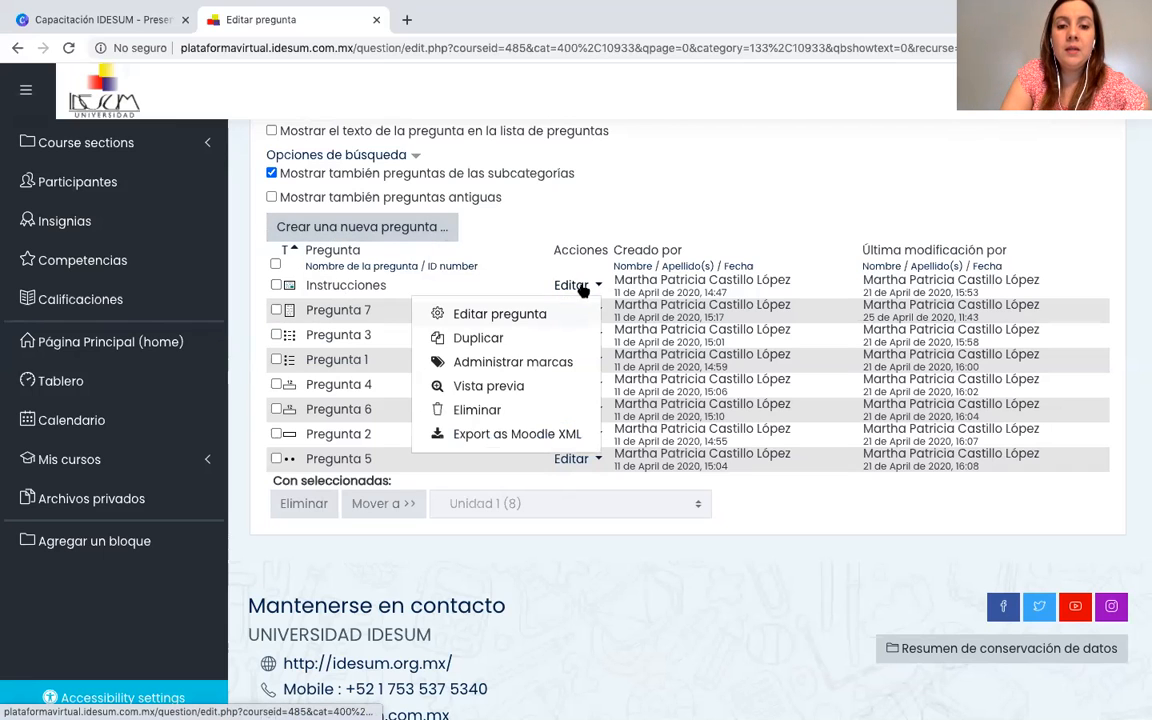
{"action": "left_click", "coordinate": [511, 317]}
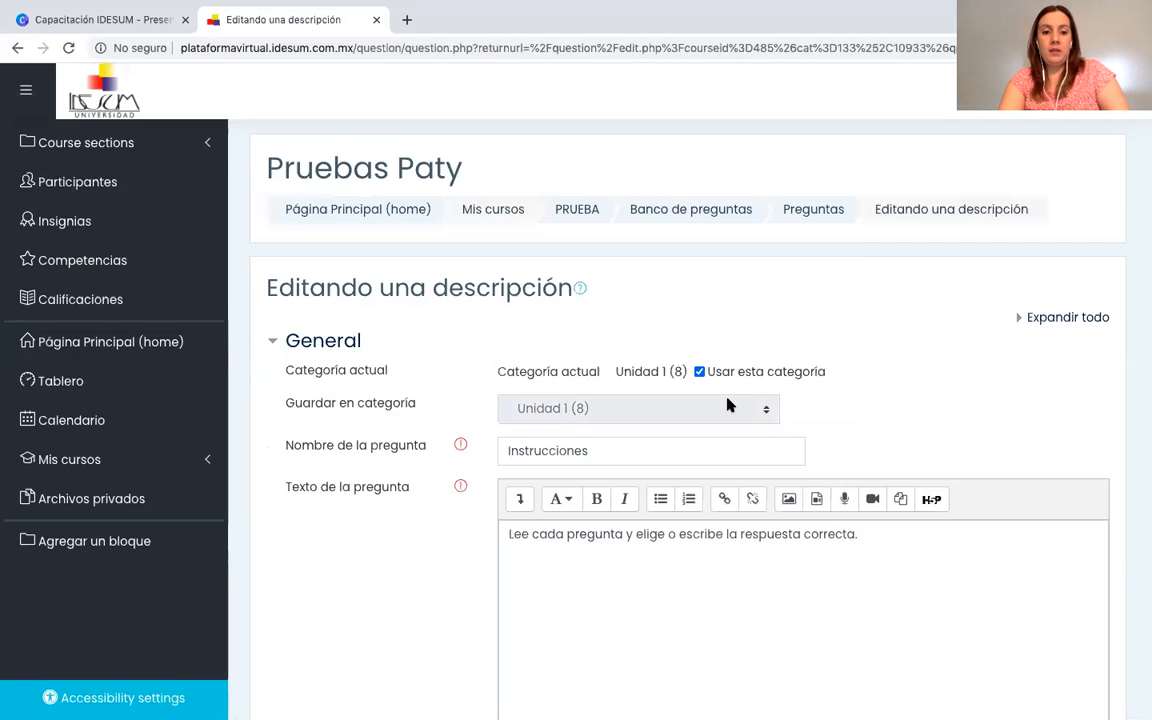
{"action": "scroll", "coordinate": [727, 403], "scroll_direction": "down", "scroll_amount": 1}
{"action": "scroll", "coordinate": [727, 403], "scroll_direction": "down", "scroll_amount": 3}
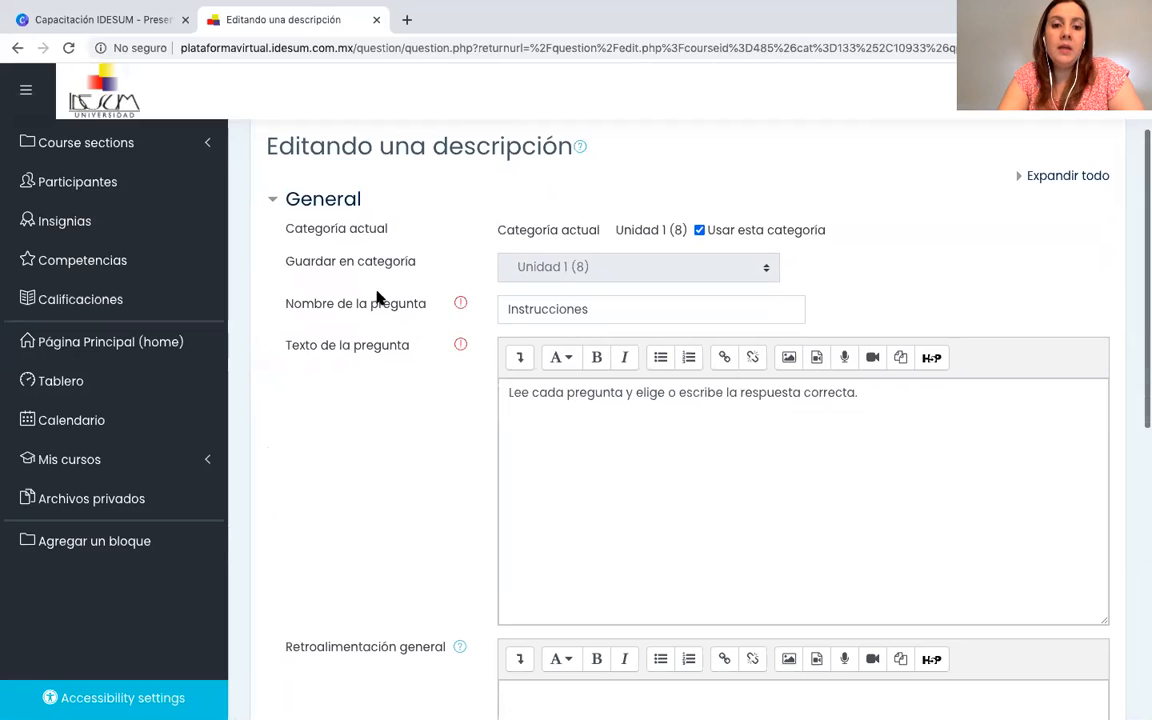
{"action": "left_click", "coordinate": [606, 313]}
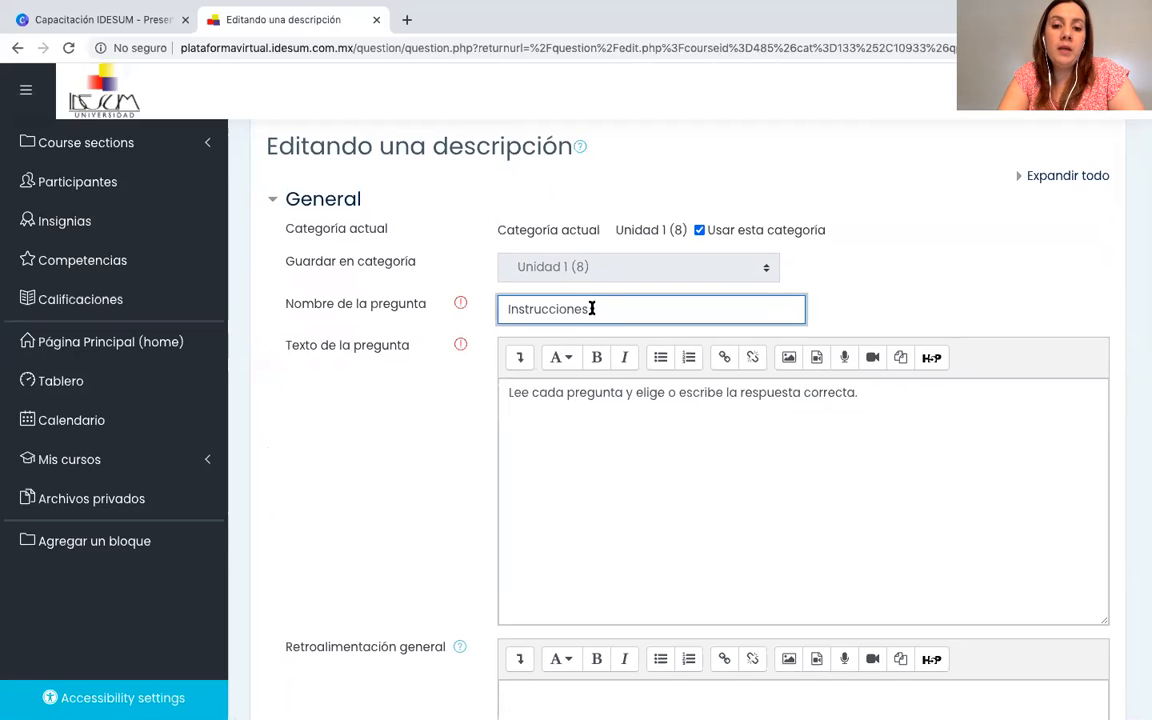
{"action": "left_click_drag", "start_coordinate": [596, 310], "coordinate": [499, 306]}
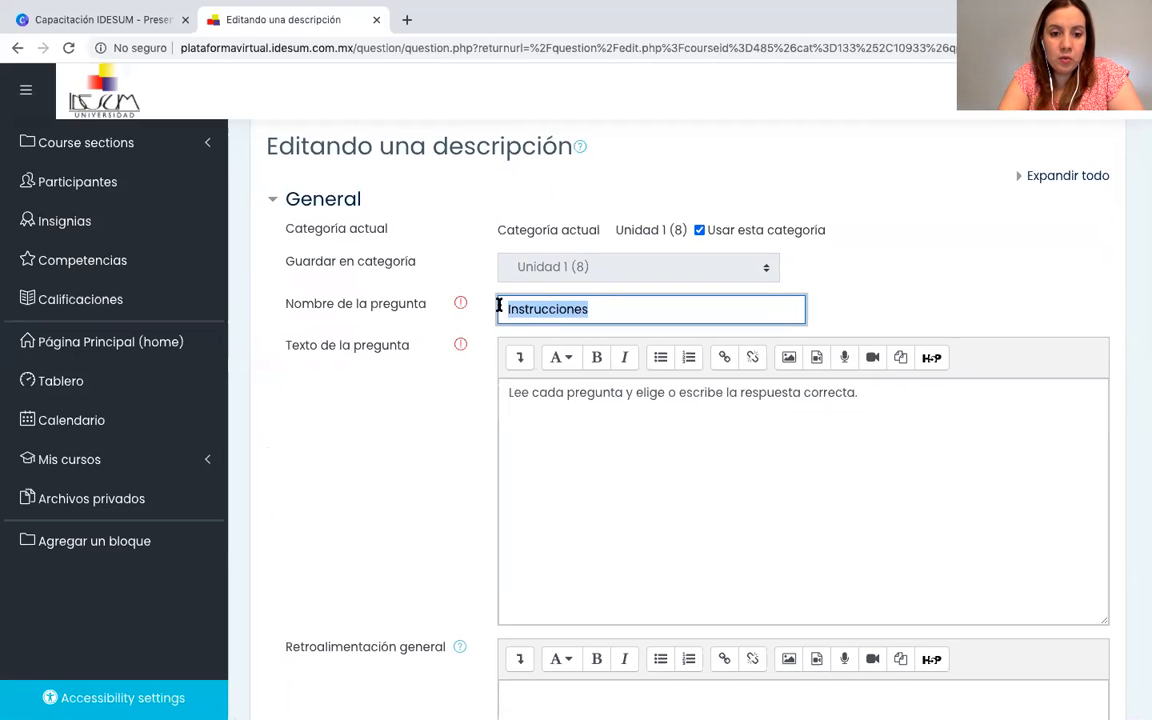
{"action": "left_click", "coordinate": [447, 403]}
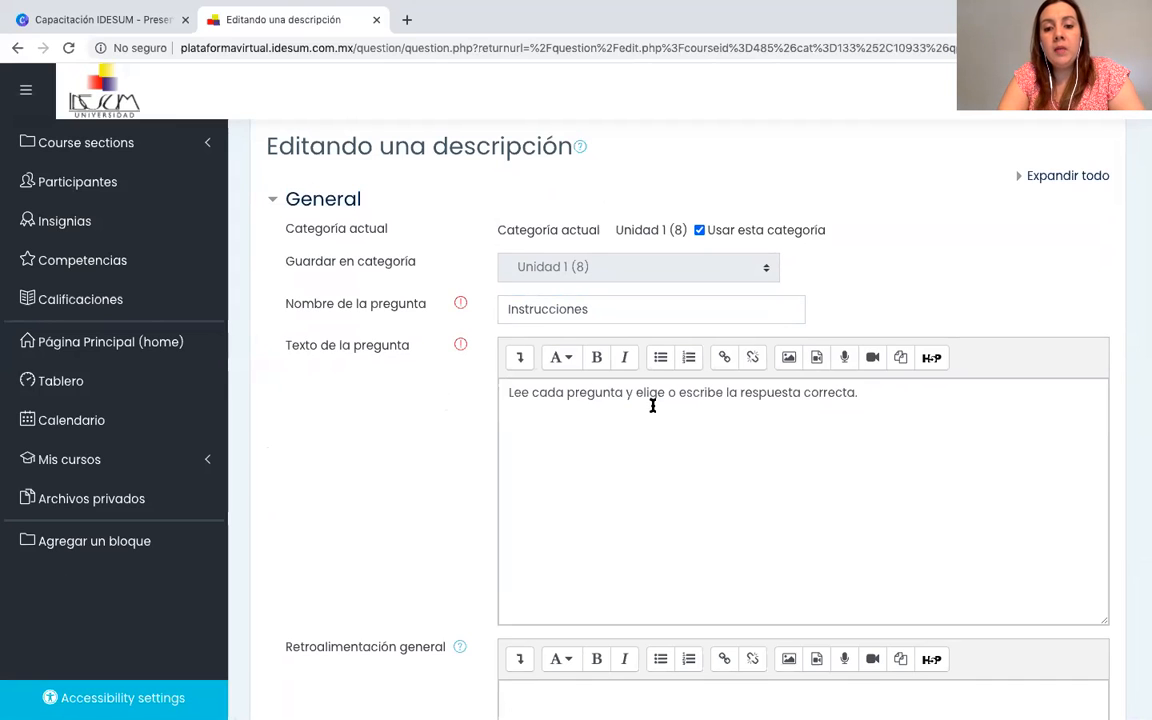
Check the general feedback and ID number fields of the Instrucciones description and save it.
{"action": "scroll", "coordinate": [802, 450], "scroll_direction": "down", "scroll_amount": 2}
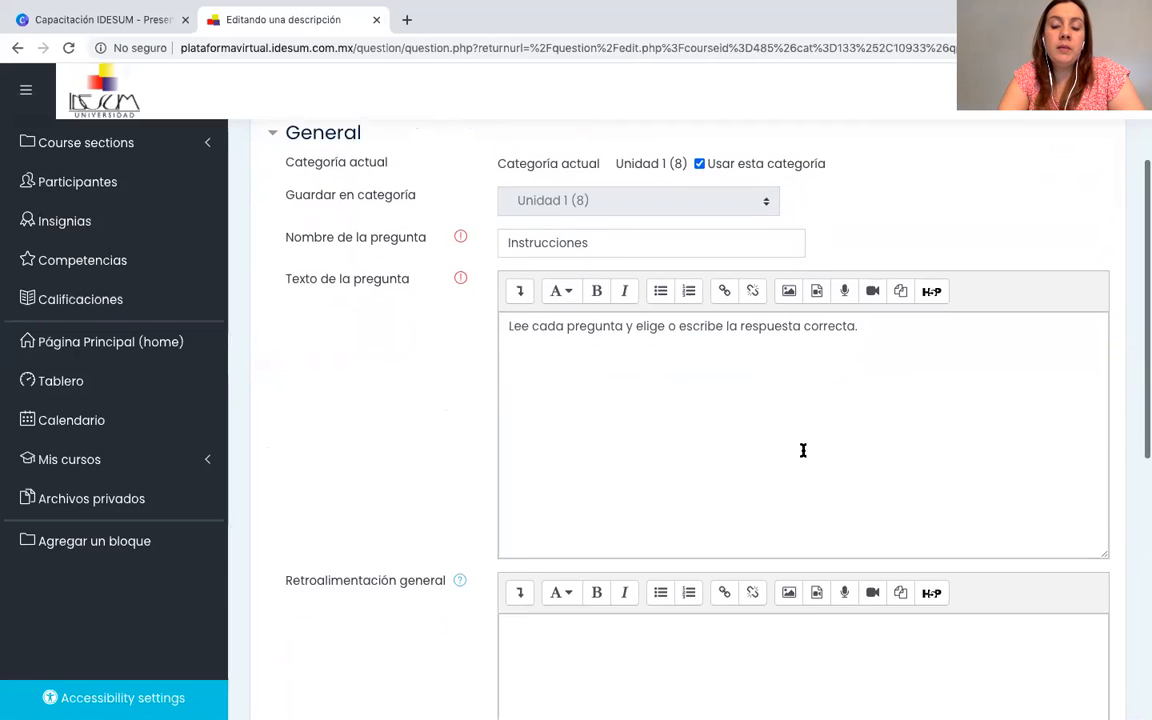
{"action": "scroll", "coordinate": [803, 450], "scroll_direction": "down", "scroll_amount": 2}
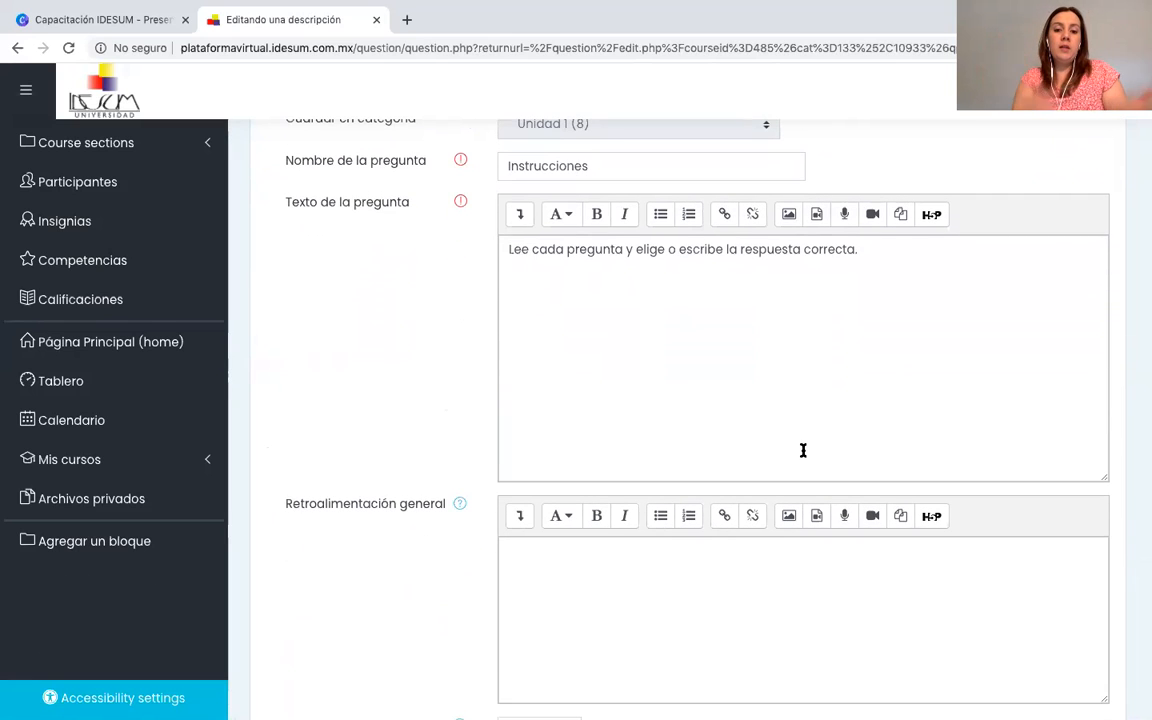
{"action": "scroll", "coordinate": [803, 450], "scroll_direction": "down", "scroll_amount": 2}
{"action": "scroll", "coordinate": [803, 450], "scroll_direction": "down", "scroll_amount": 2}
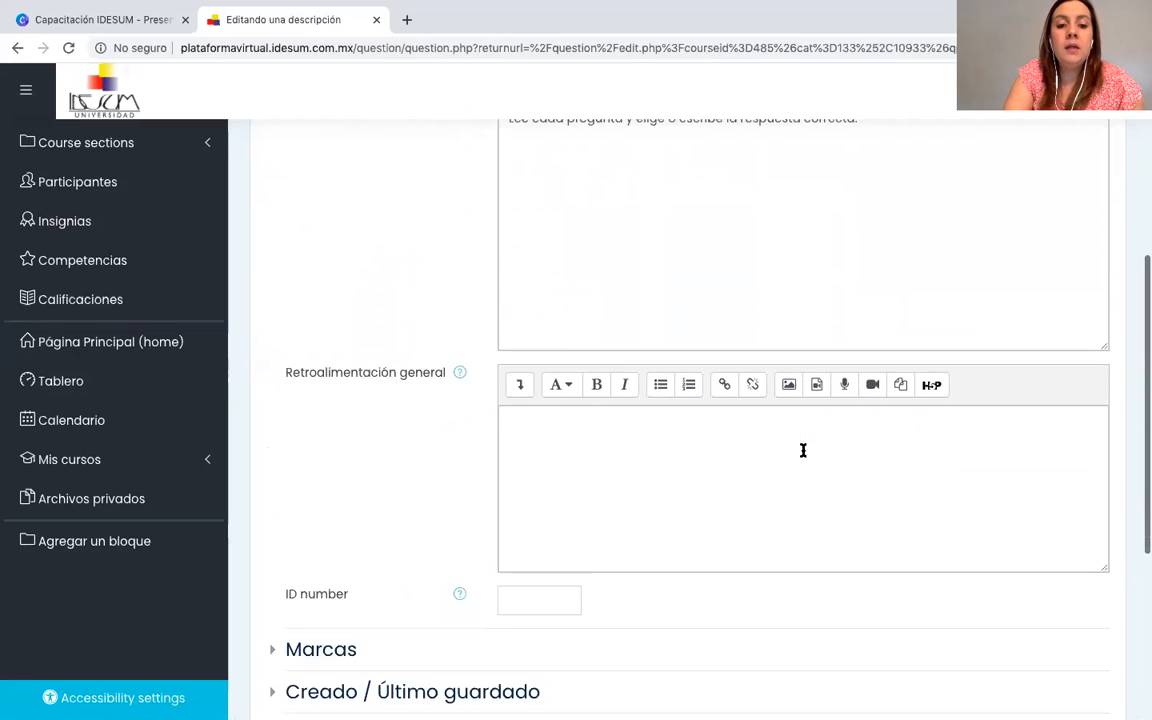
{"action": "scroll", "coordinate": [432, 535], "scroll_direction": "down", "scroll_amount": 5}
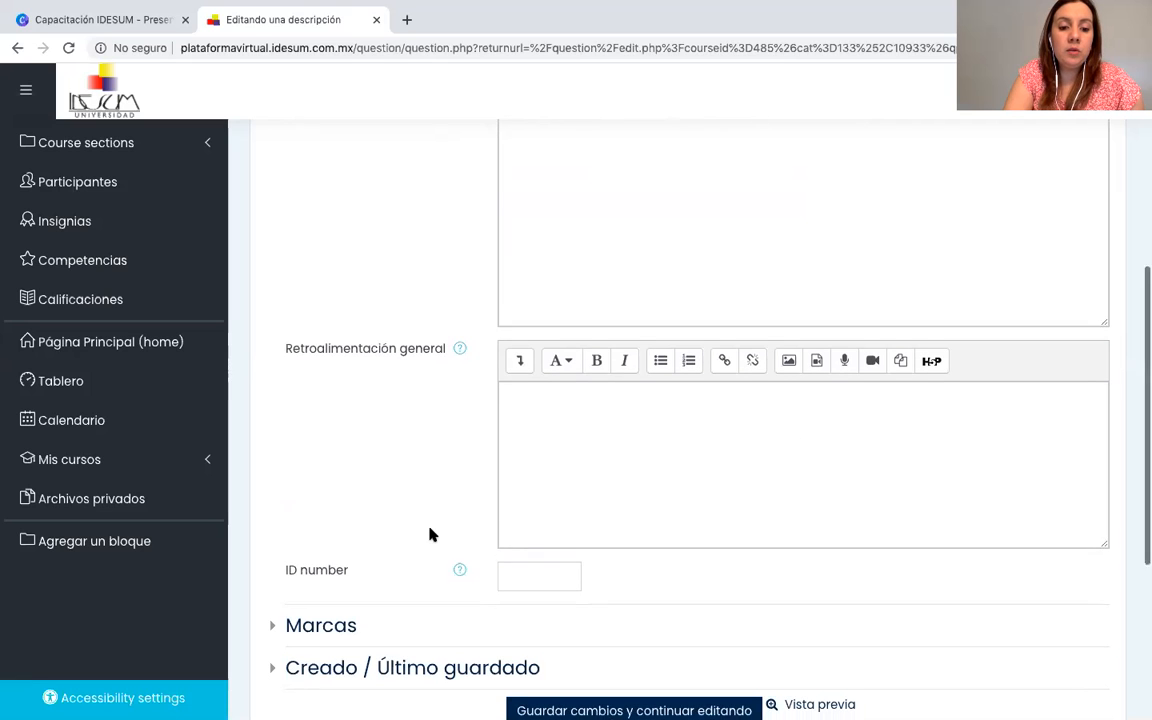
{"action": "scroll", "coordinate": [432, 535], "scroll_direction": "down", "scroll_amount": 1}
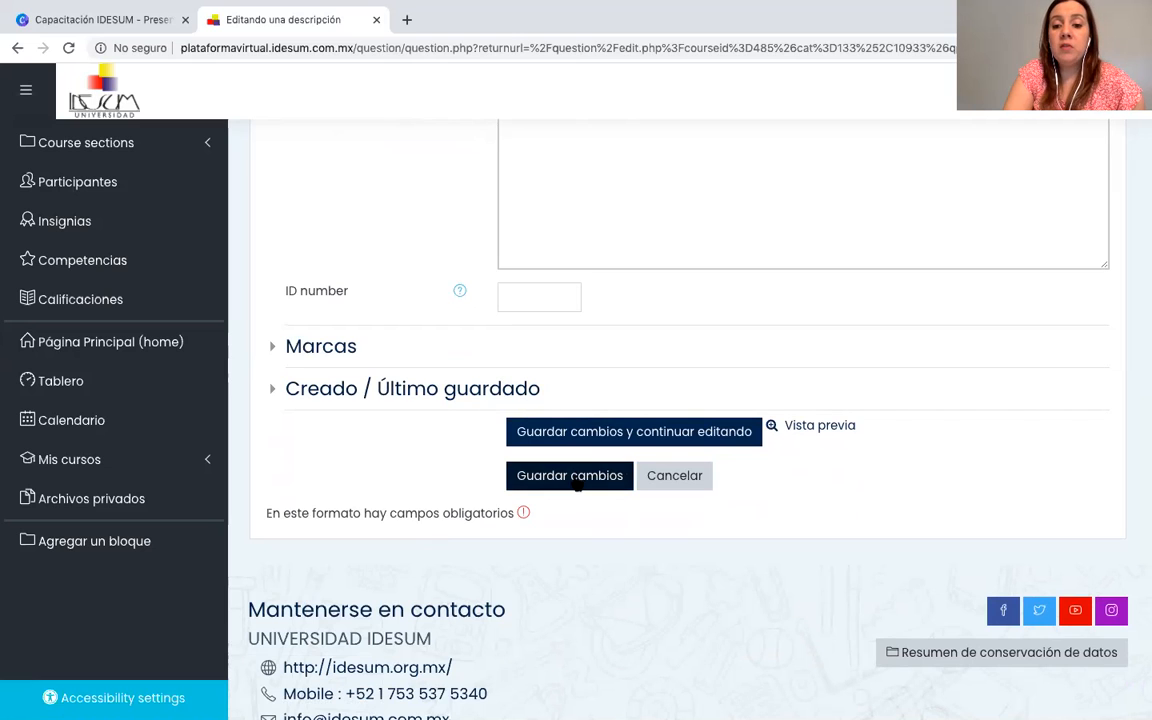
{"action": "left_click", "coordinate": [577, 484]}
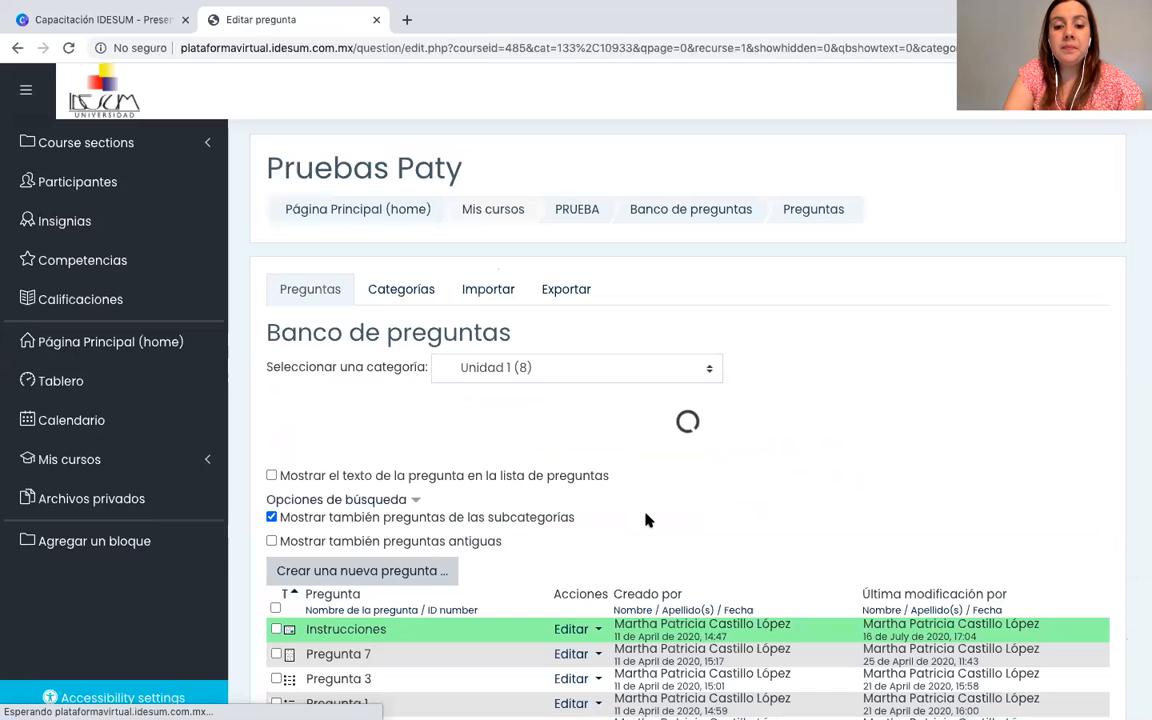
Open the essay question Pregunta 7 in Unidad 1 for editing and check its question type in the heading.
{"action": "scroll", "coordinate": [643, 560], "scroll_direction": "down", "scroll_amount": 5}
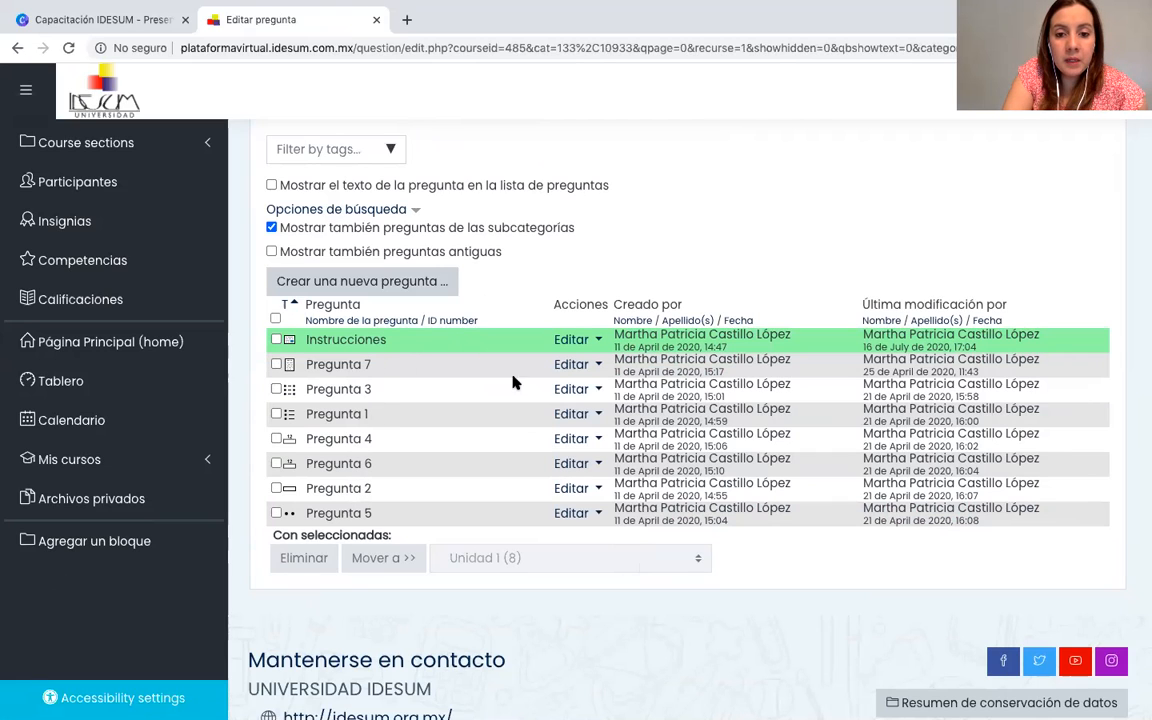
{"action": "left_click", "coordinate": [589, 372]}
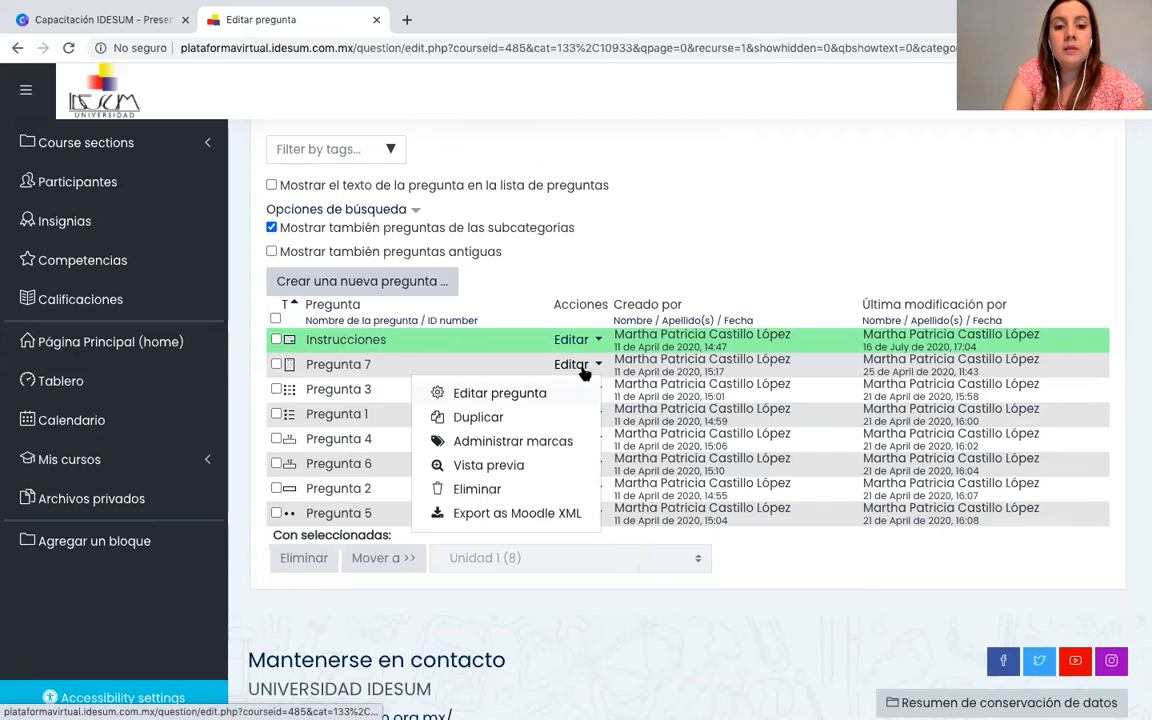
{"action": "left_click", "coordinate": [519, 396]}
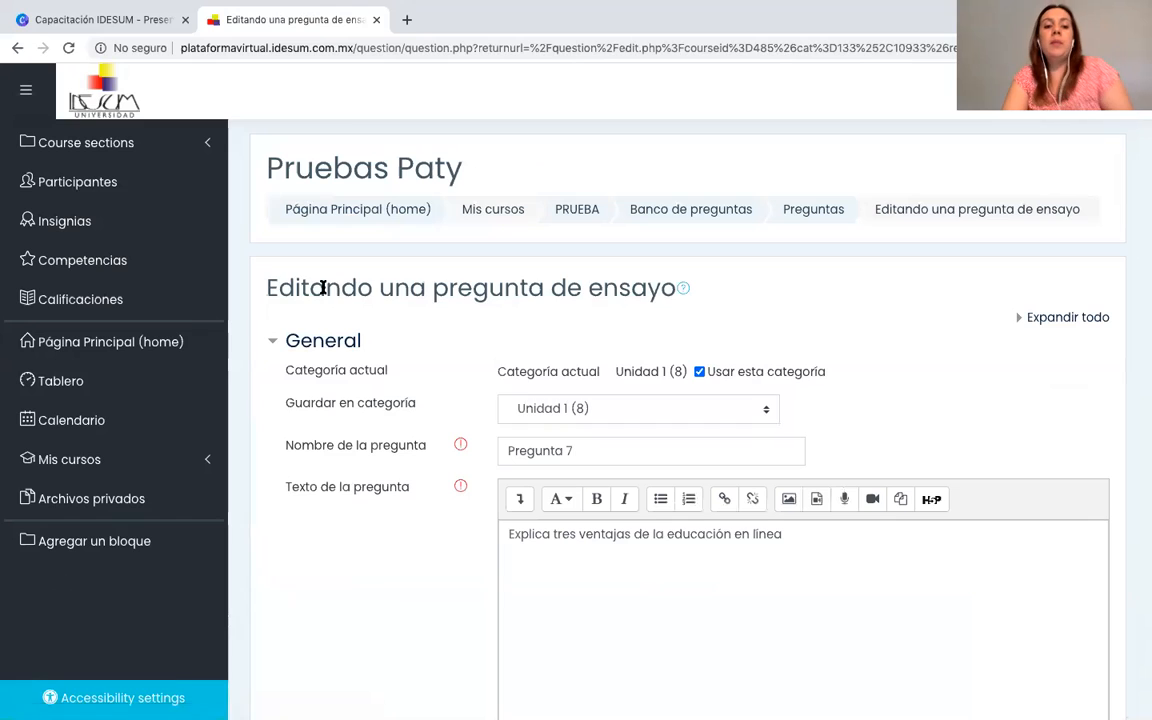
{"action": "left_click_drag", "start_coordinate": [282, 288], "coordinate": [710, 297]}
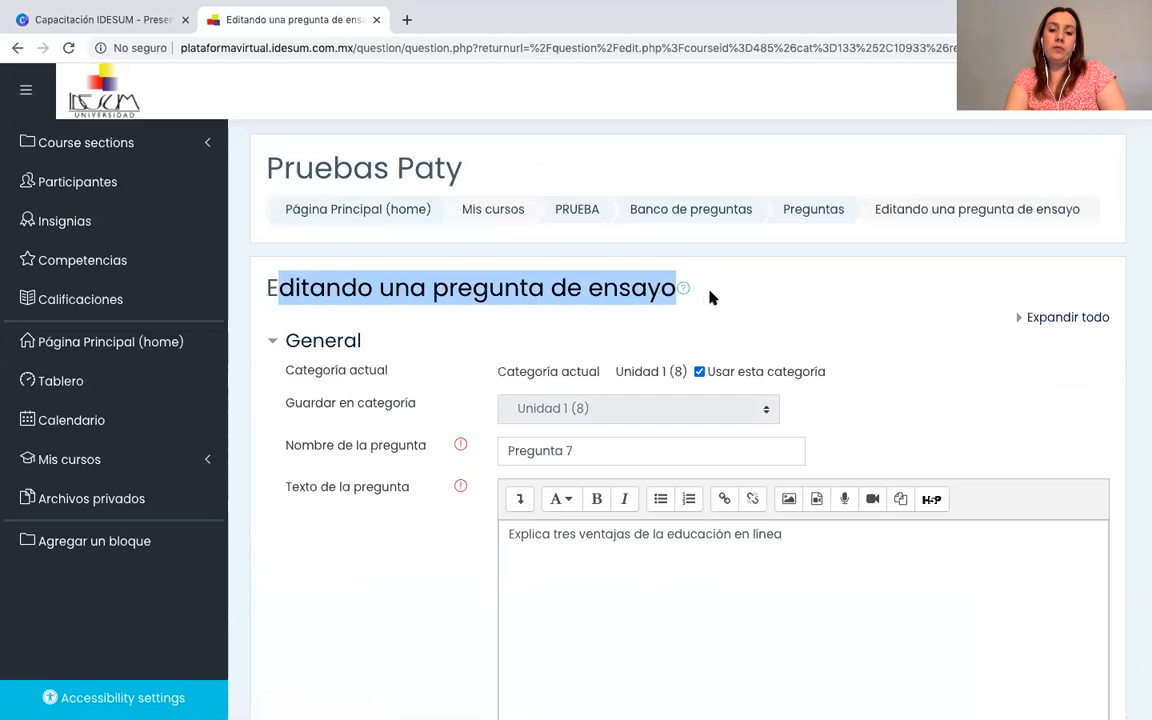
Examine the question name, question text and default mark fields of the essay question Pregunta 7.
{"action": "left_click", "coordinate": [704, 293]}
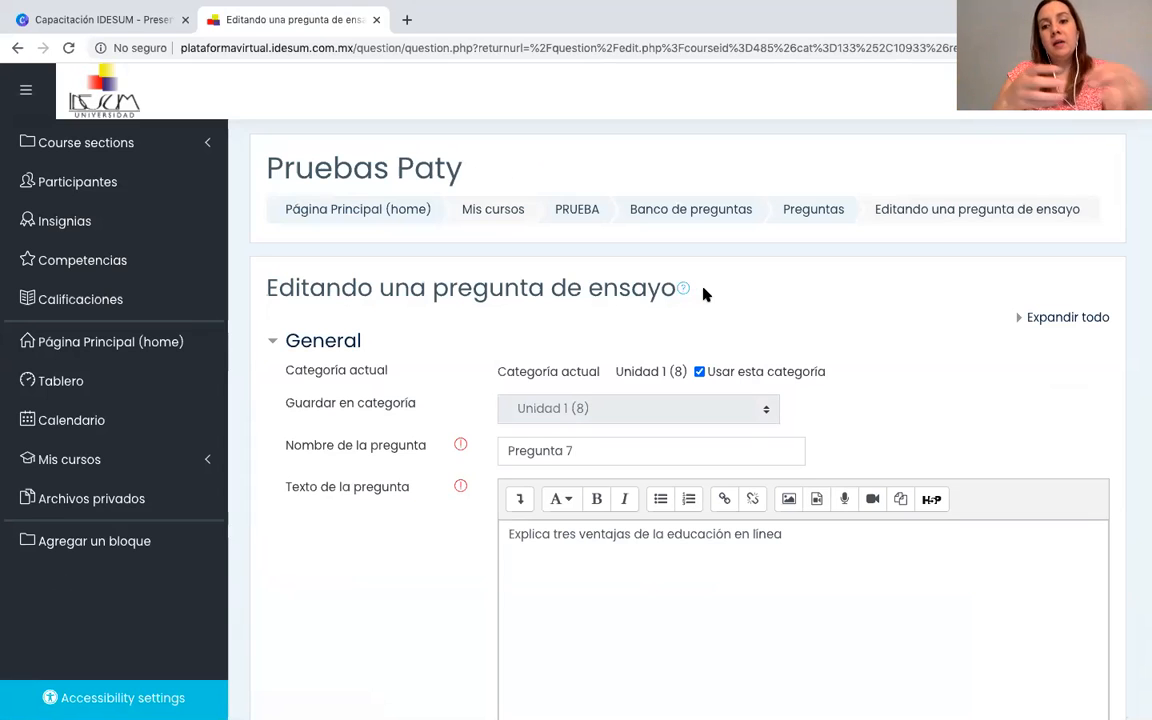
{"action": "scroll", "coordinate": [703, 293], "scroll_direction": "down", "scroll_amount": 3}
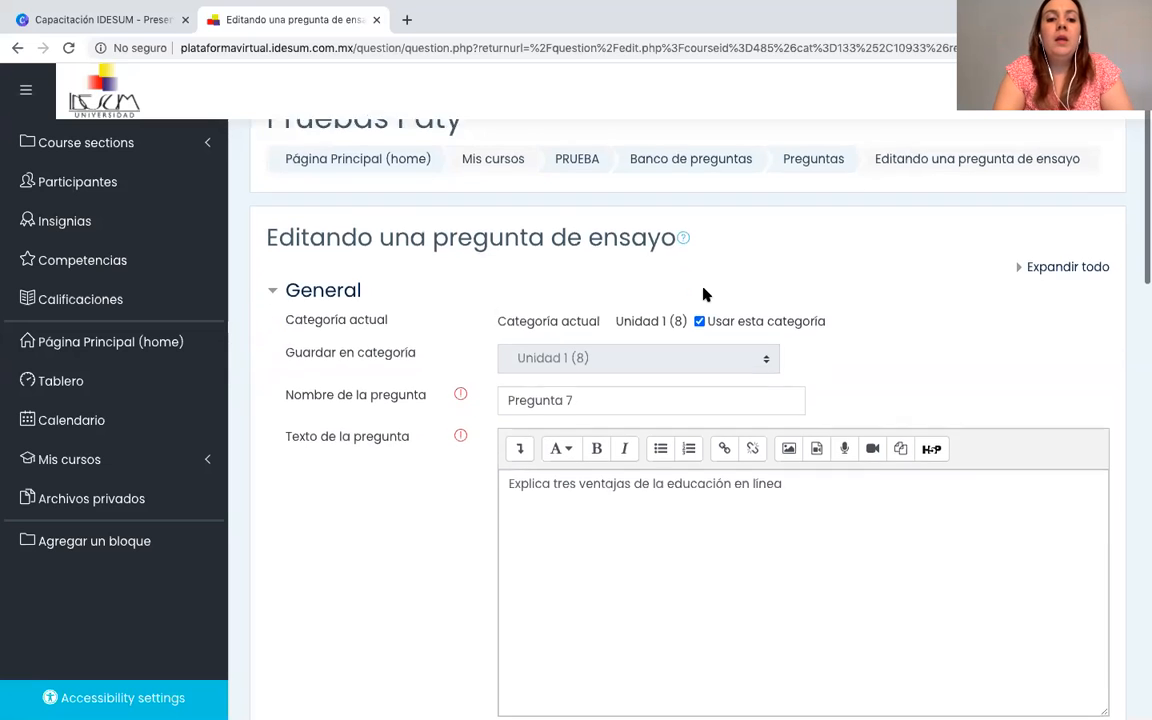
{"action": "scroll", "coordinate": [704, 290], "scroll_direction": "down", "scroll_amount": 2}
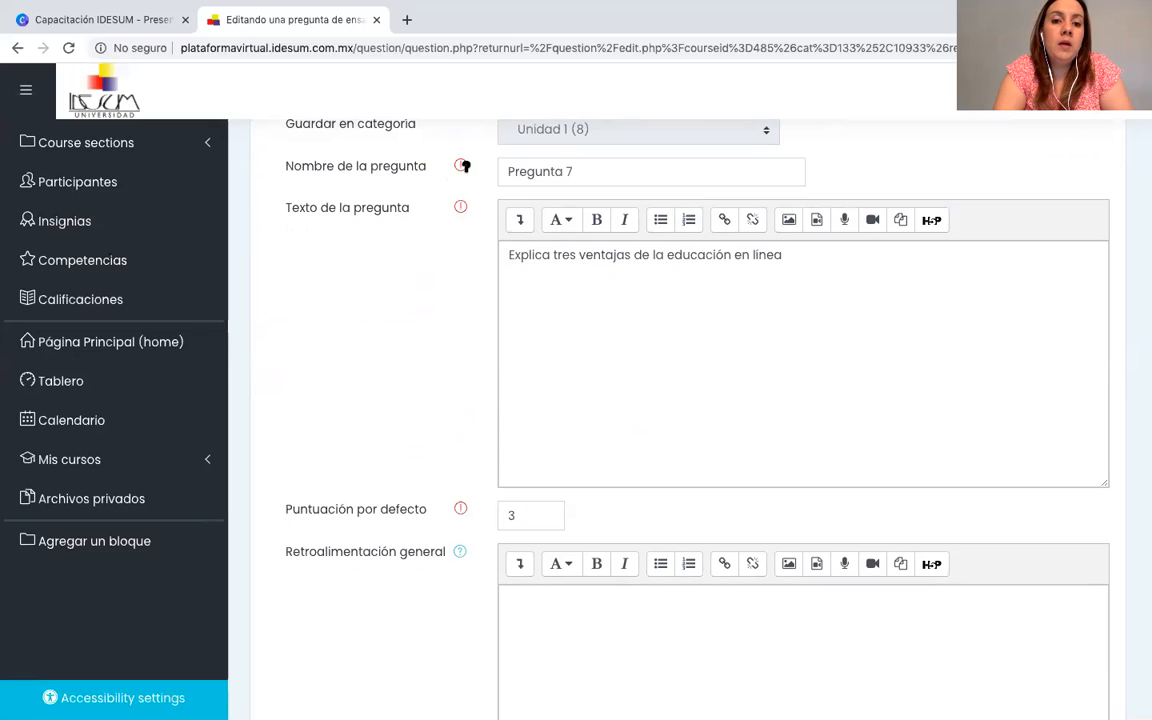
{"action": "left_click", "coordinate": [593, 171]}
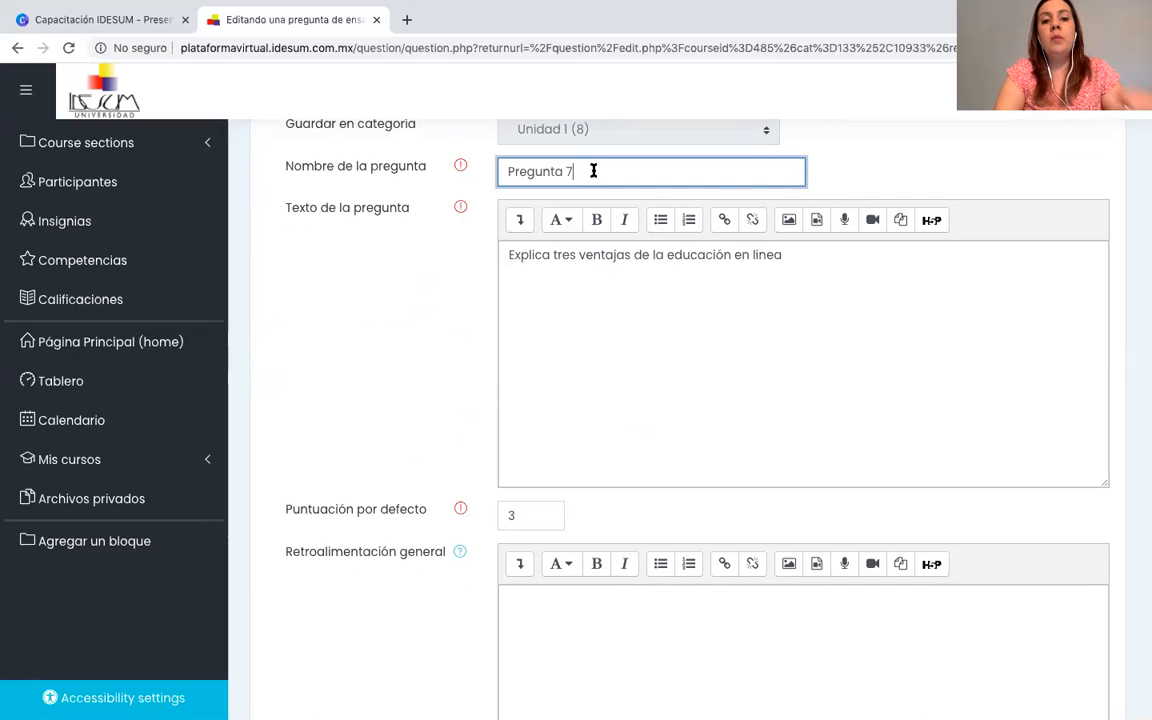
{"action": "key", "text": "BackSpace"}
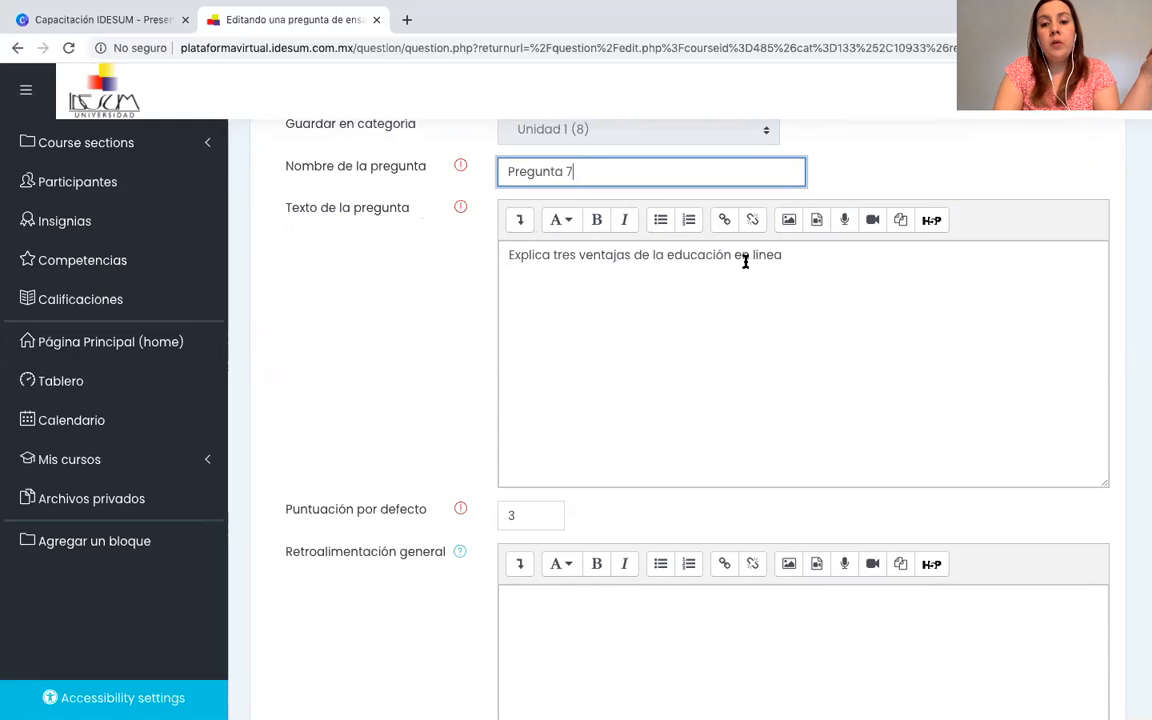
{"action": "left_click", "coordinate": [793, 257]}
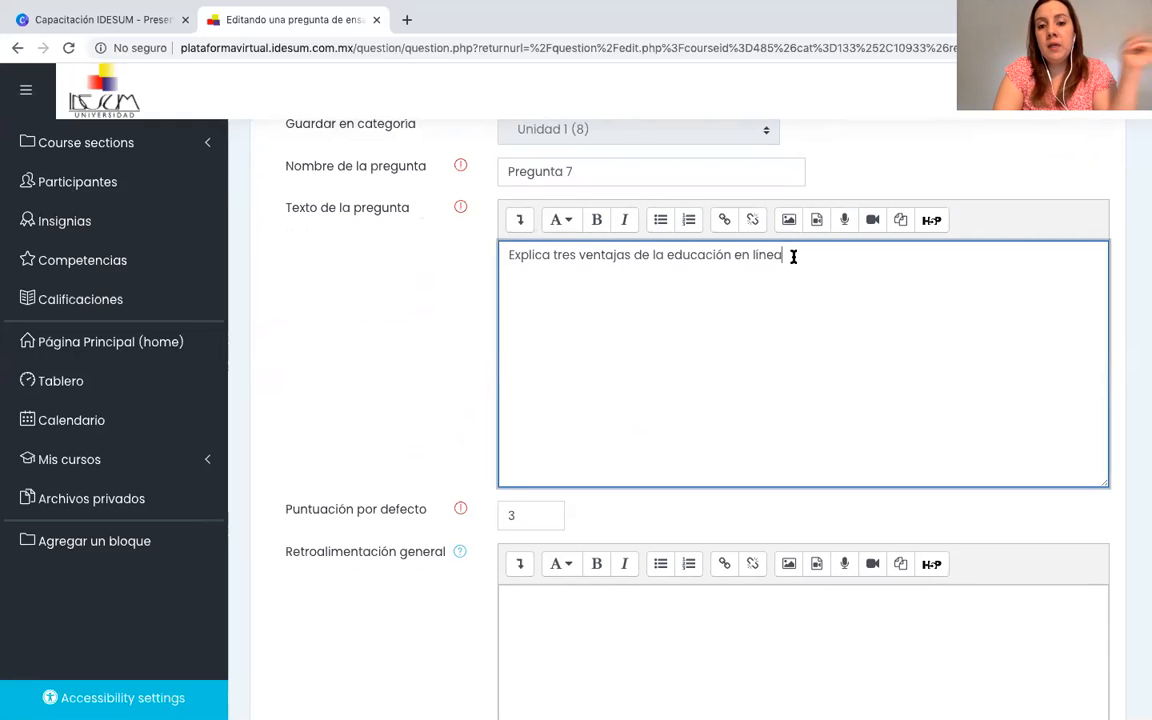
{"action": "scroll", "coordinate": [793, 257], "scroll_direction": "down", "scroll_amount": 2}
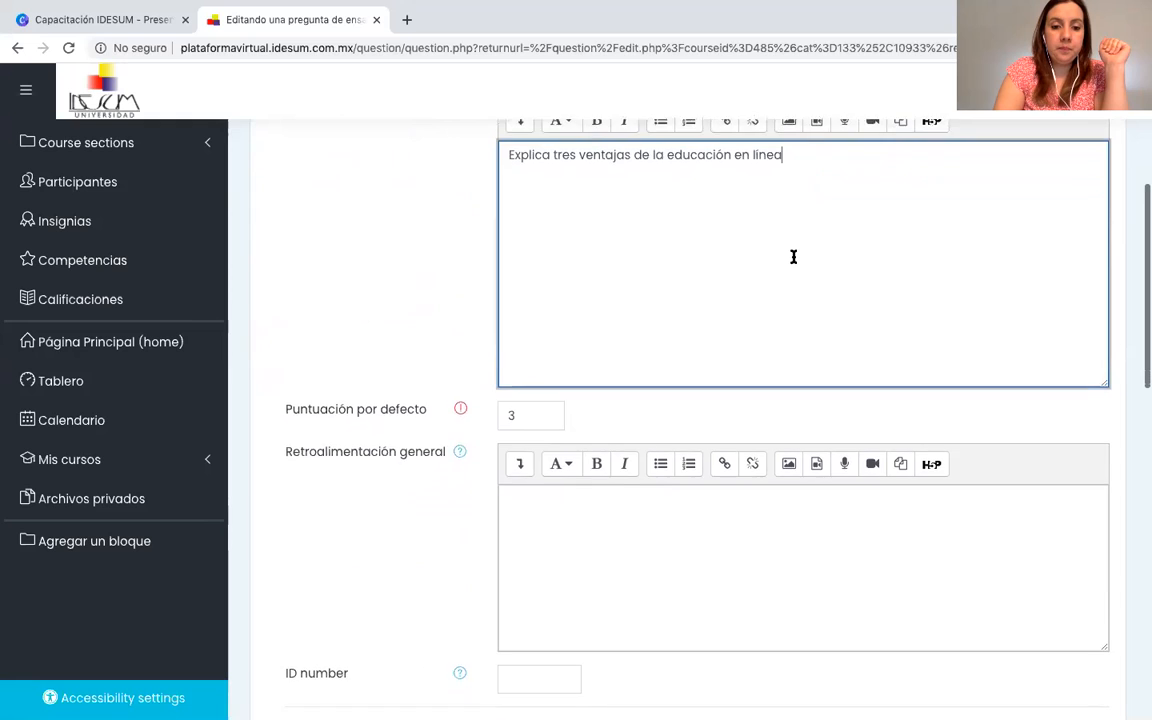
{"action": "scroll", "coordinate": [793, 257], "scroll_direction": "down", "scroll_amount": 1}
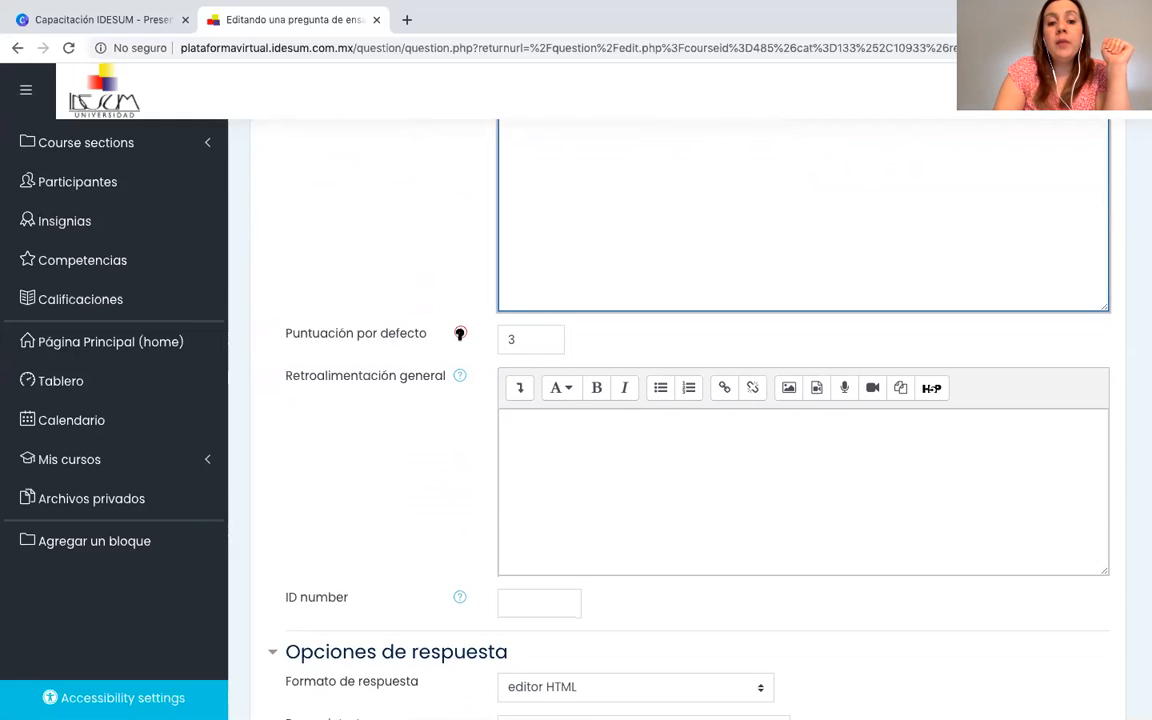
{"action": "left_click", "coordinate": [539, 341]}
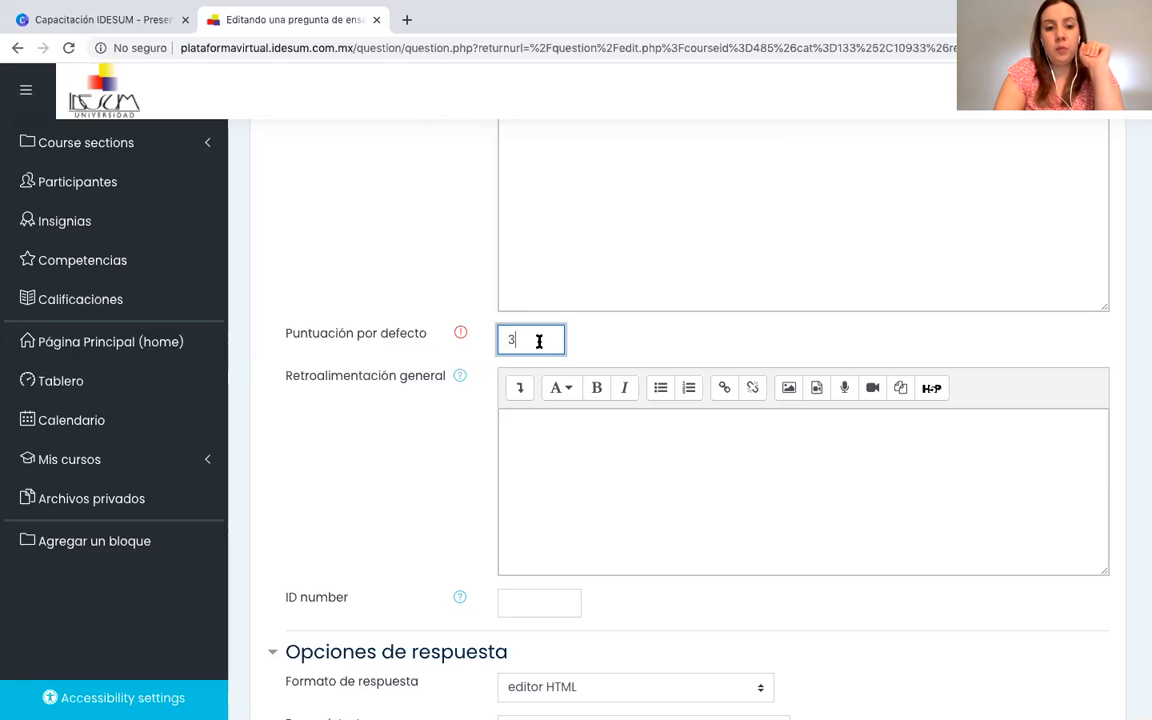
Check the general feedback, response options and grader information of Pregunta 7 and save the question.
{"action": "scroll", "coordinate": [539, 341], "scroll_direction": "down", "scroll_amount": 3}
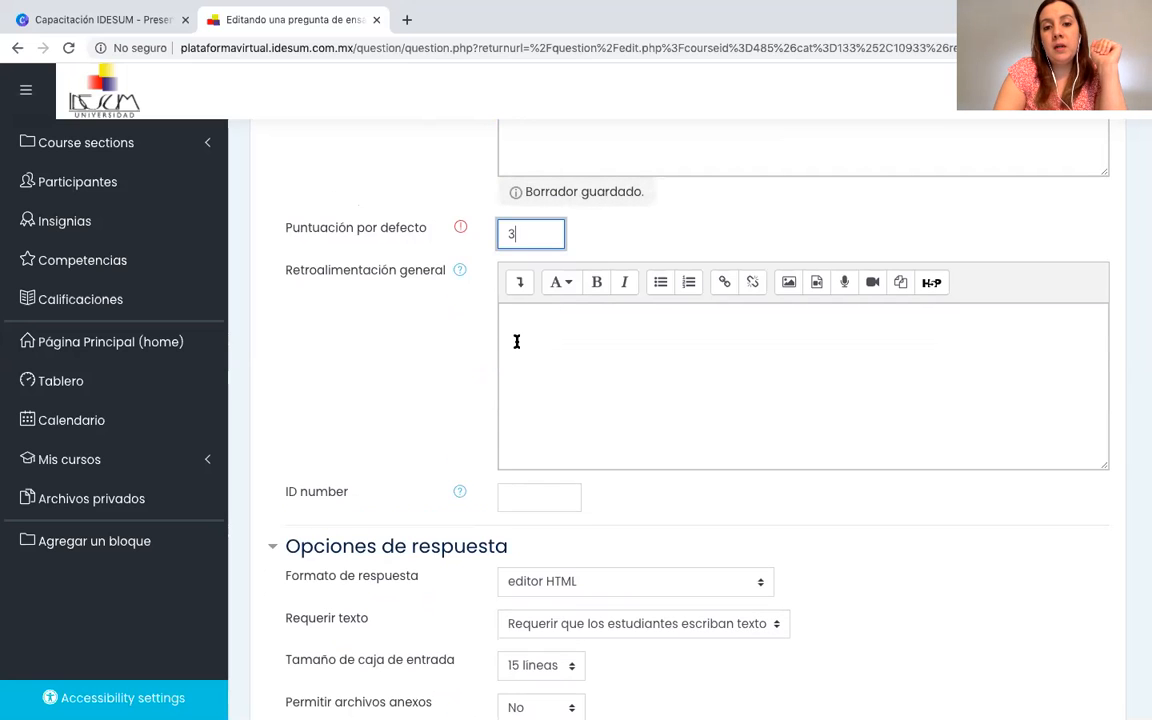
{"action": "scroll", "coordinate": [516, 341], "scroll_direction": "down", "scroll_amount": 3}
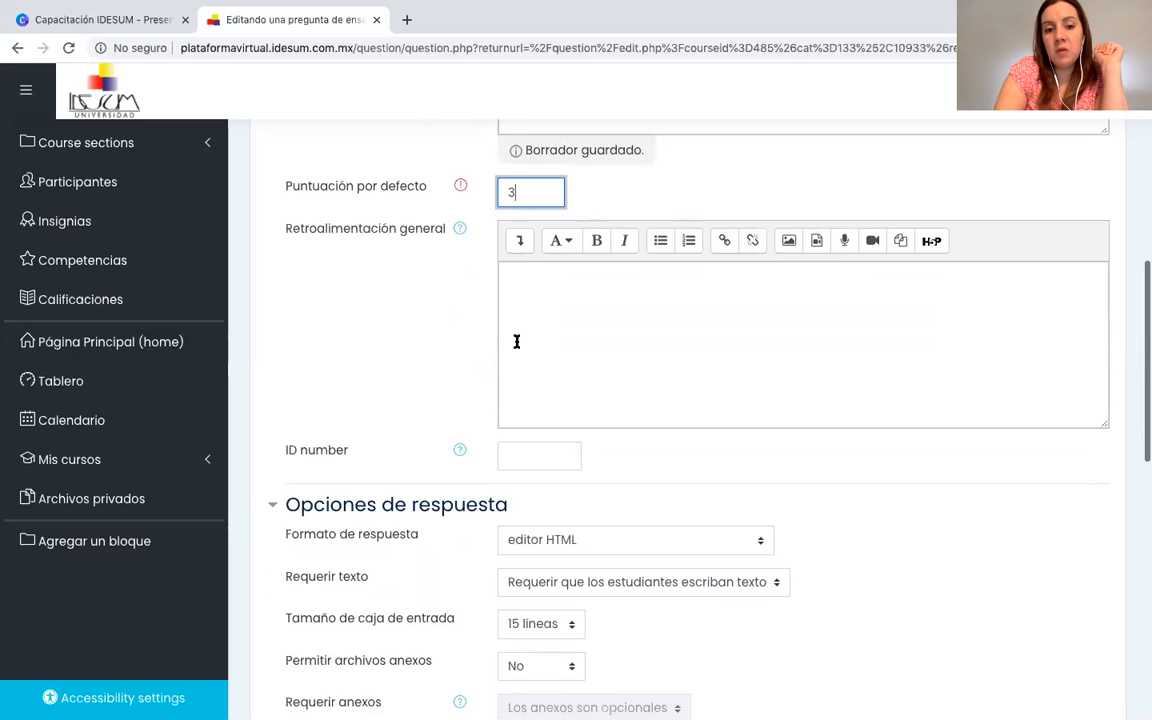
{"action": "scroll", "coordinate": [516, 342], "scroll_direction": "down", "scroll_amount": 4}
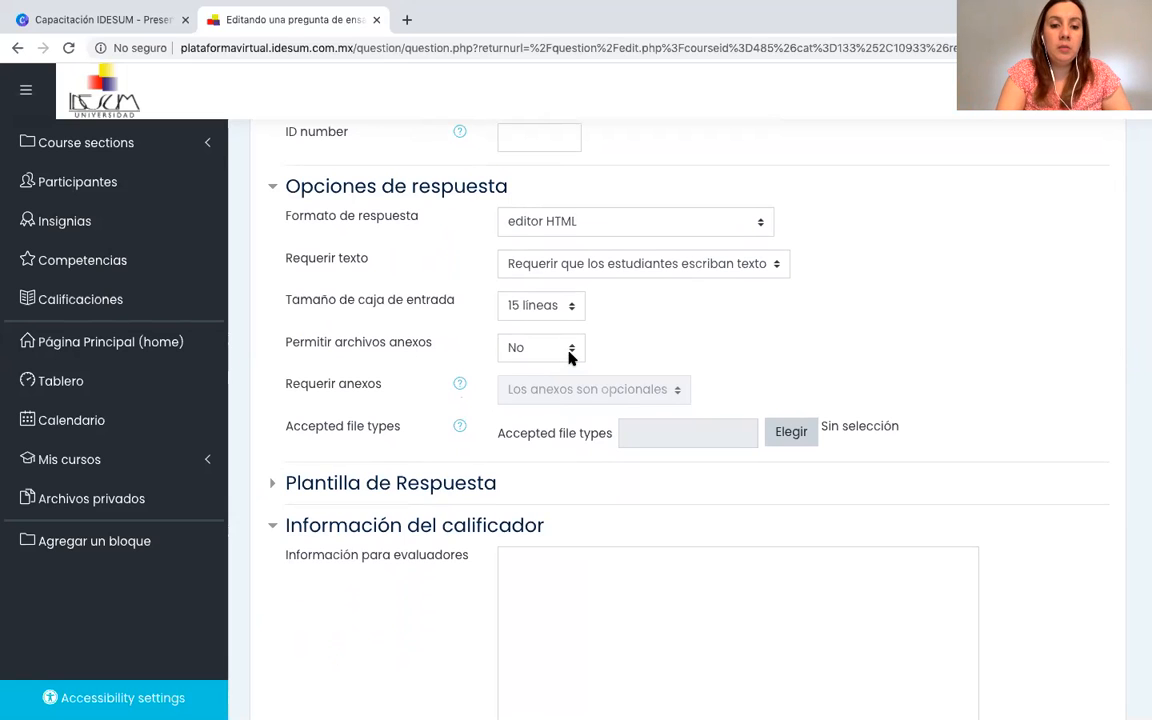
{"action": "scroll", "coordinate": [569, 357], "scroll_direction": "down", "scroll_amount": 5}
{"action": "scroll", "coordinate": [569, 357], "scroll_direction": "down", "scroll_amount": 4}
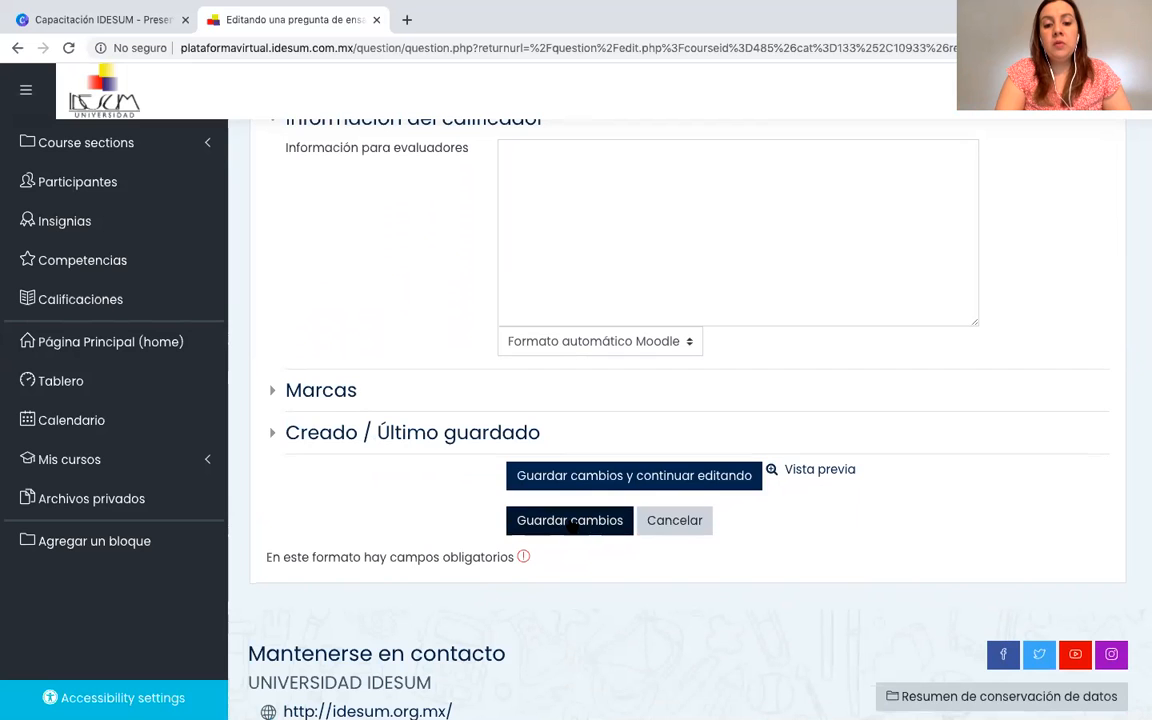
{"action": "left_click", "coordinate": [574, 523]}
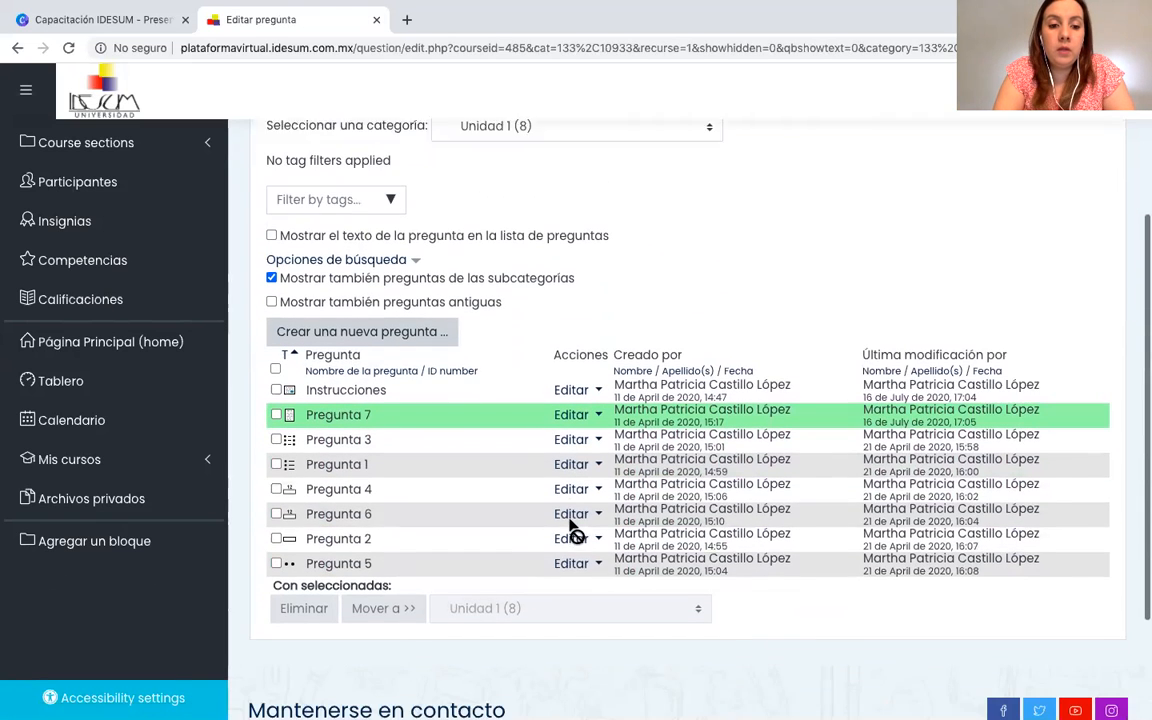
Open the matching question Pregunta 3 in Unidad 1 for editing and check its question type in the heading.
{"action": "left_click", "coordinate": [584, 410]}
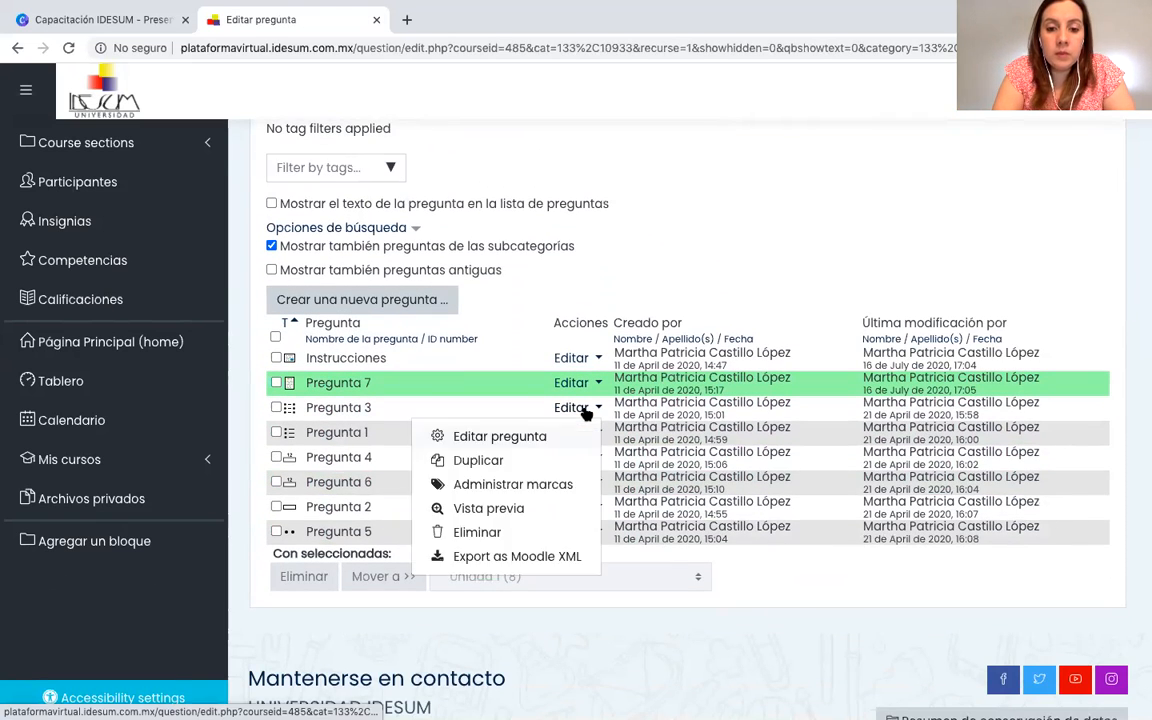
{"action": "left_click", "coordinate": [520, 437]}
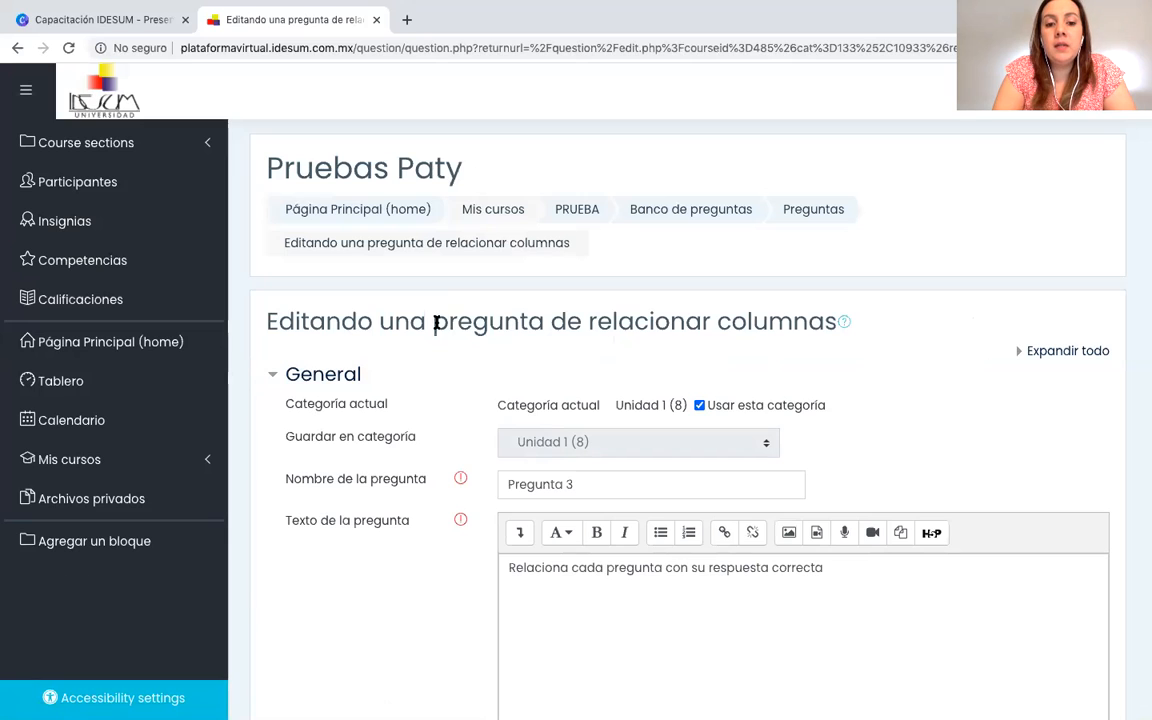
{"action": "left_click_drag", "start_coordinate": [434, 322], "coordinate": [838, 340]}
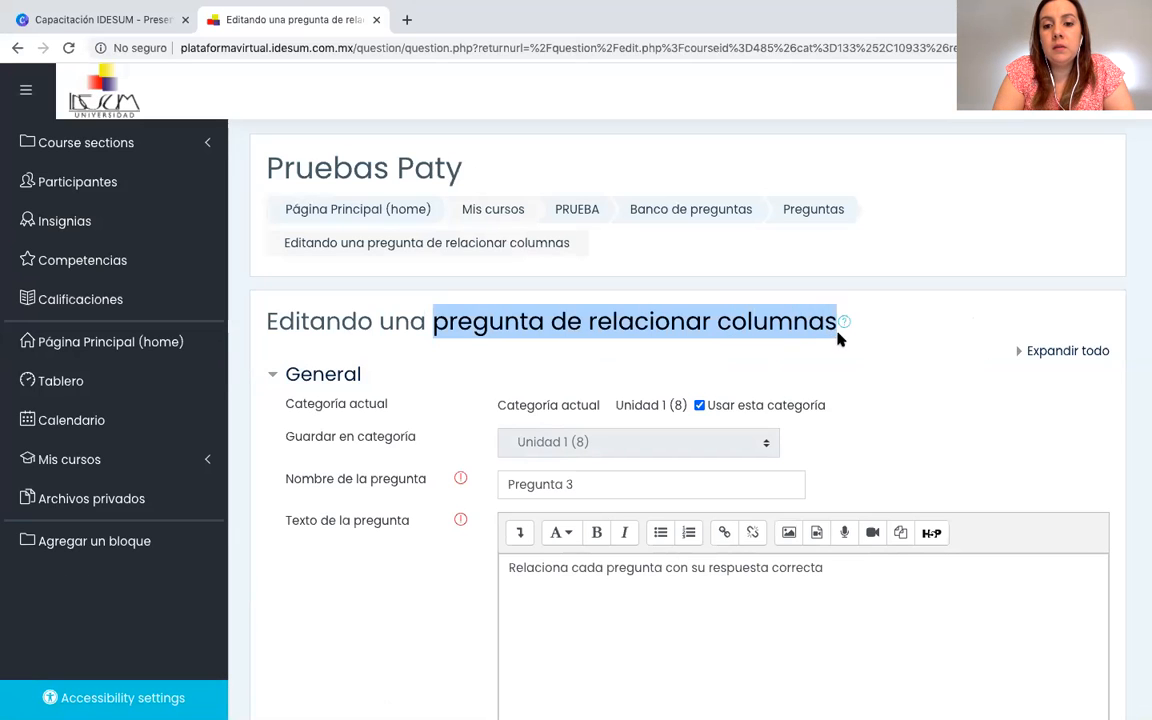
Examine the category, question name and question text fields of Pregunta 3.
{"action": "scroll", "coordinate": [909, 367], "scroll_direction": "down", "scroll_amount": 2}
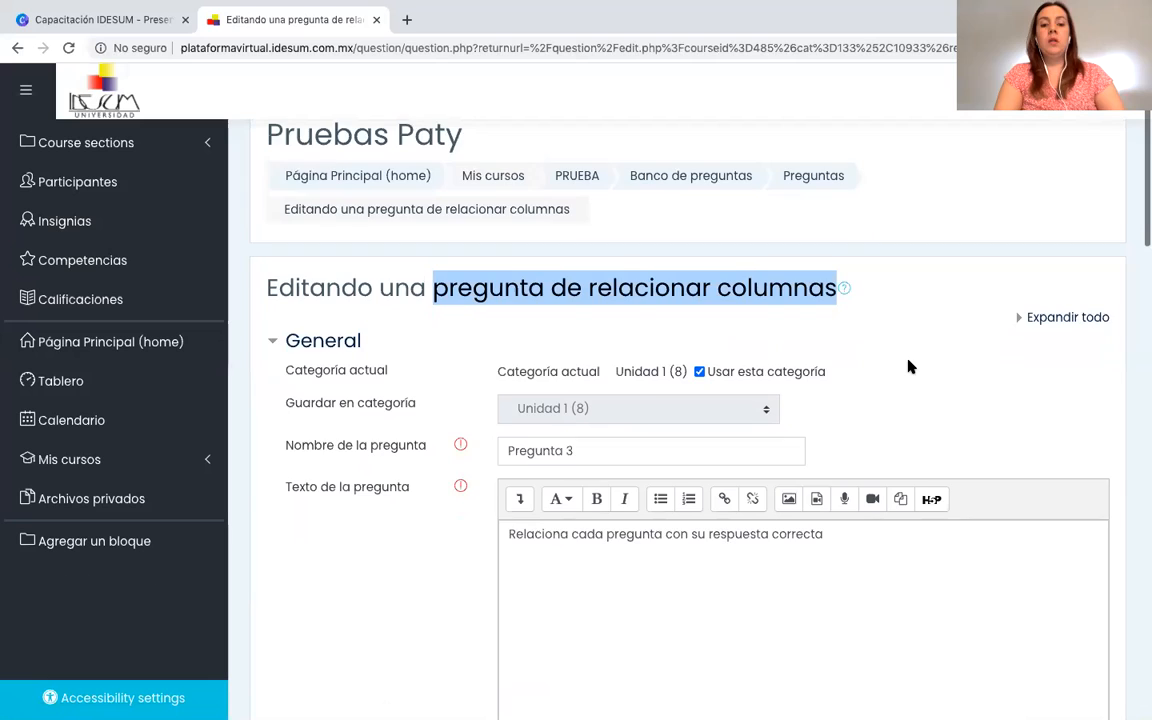
{"action": "scroll", "coordinate": [909, 367], "scroll_direction": "down", "scroll_amount": 3}
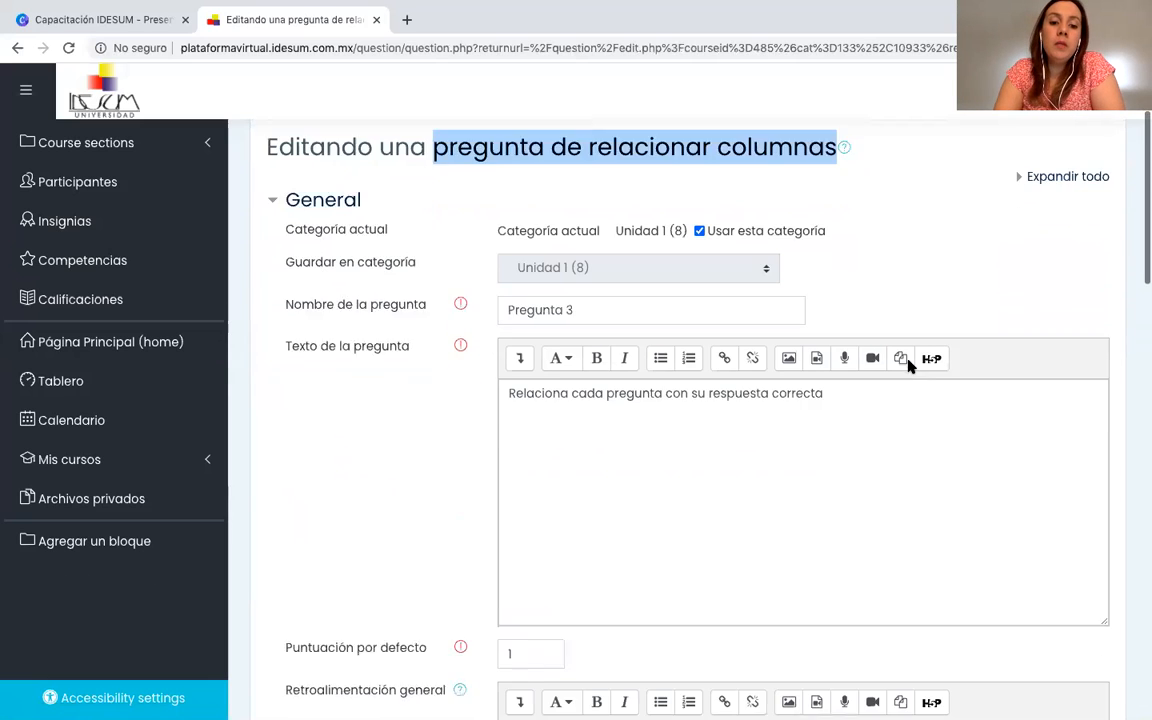
{"action": "left_click", "coordinate": [607, 270]}
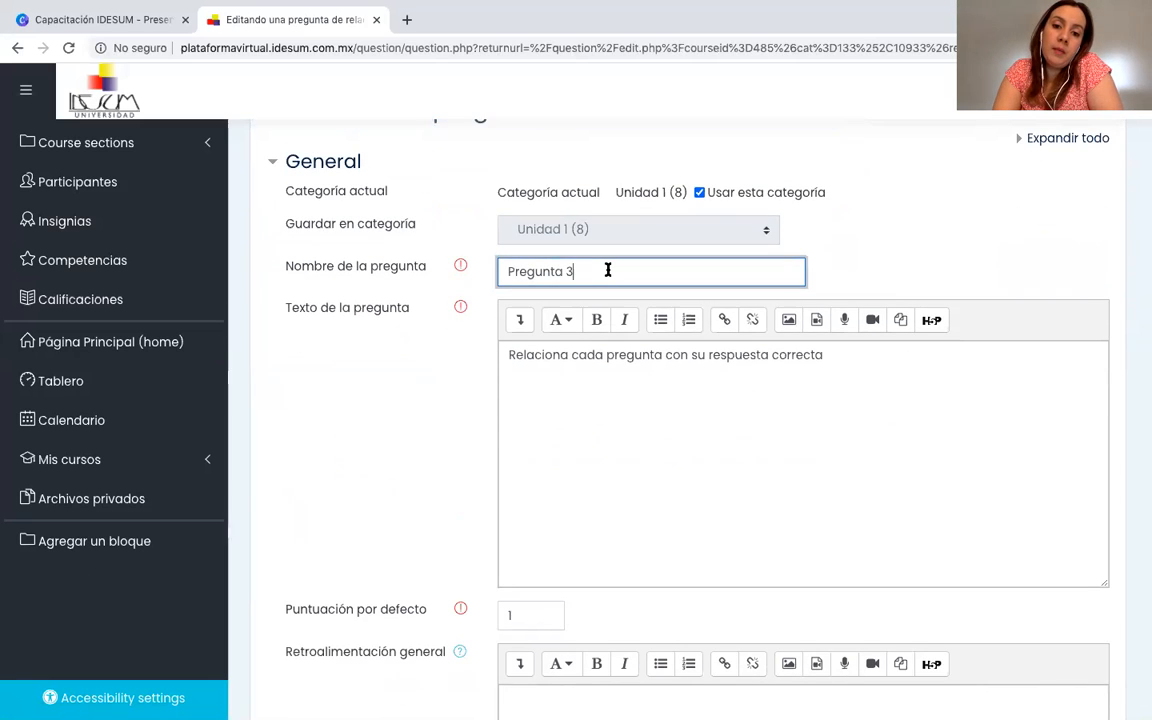
{"action": "left_click", "coordinate": [870, 356]}
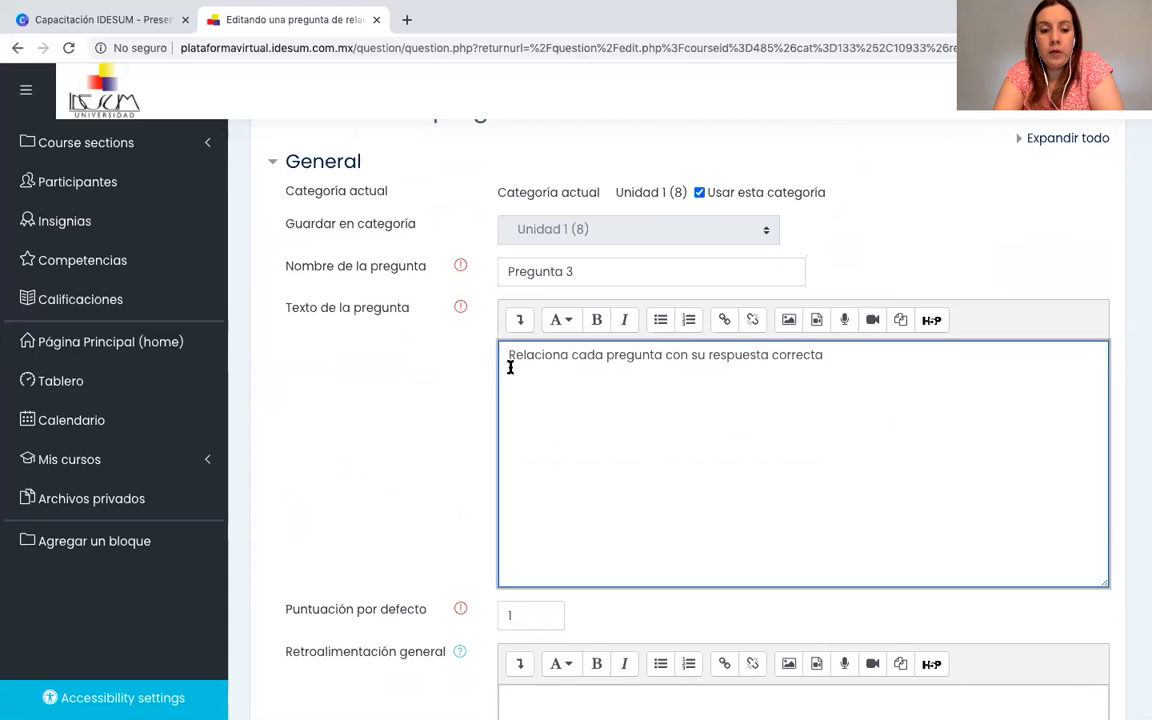
Set the default mark of Pregunta 3 to 3, based on its question and answer pairs.
{"action": "scroll", "coordinate": [510, 367], "scroll_direction": "down", "scroll_amount": 2}
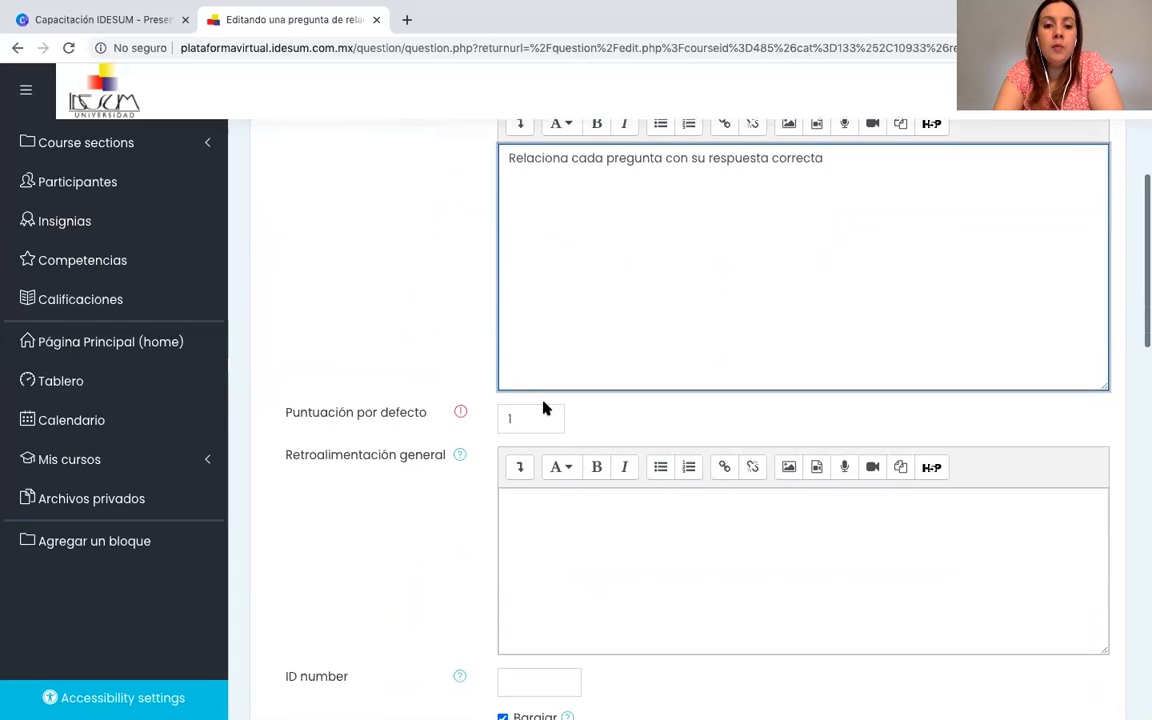
{"action": "left_click", "coordinate": [531, 421]}
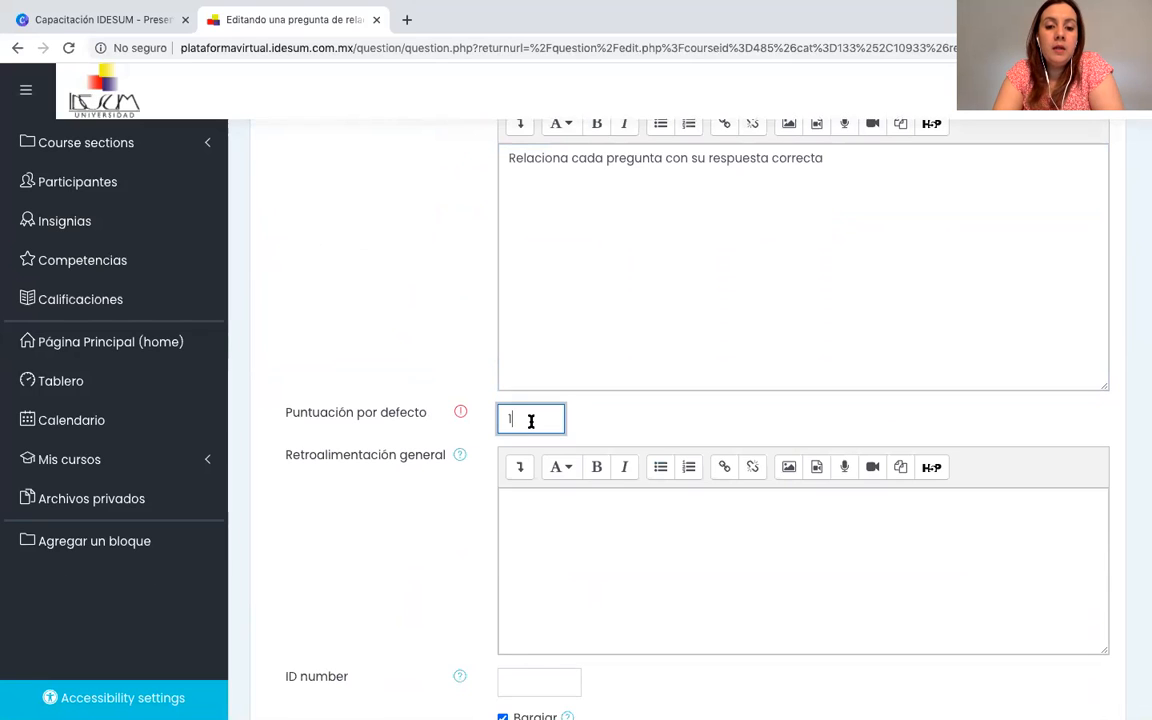
{"action": "key", "text": "BackSpace"}
{"action": "scroll", "coordinate": [690, 400], "scroll_direction": "down", "scroll_amount": 4}
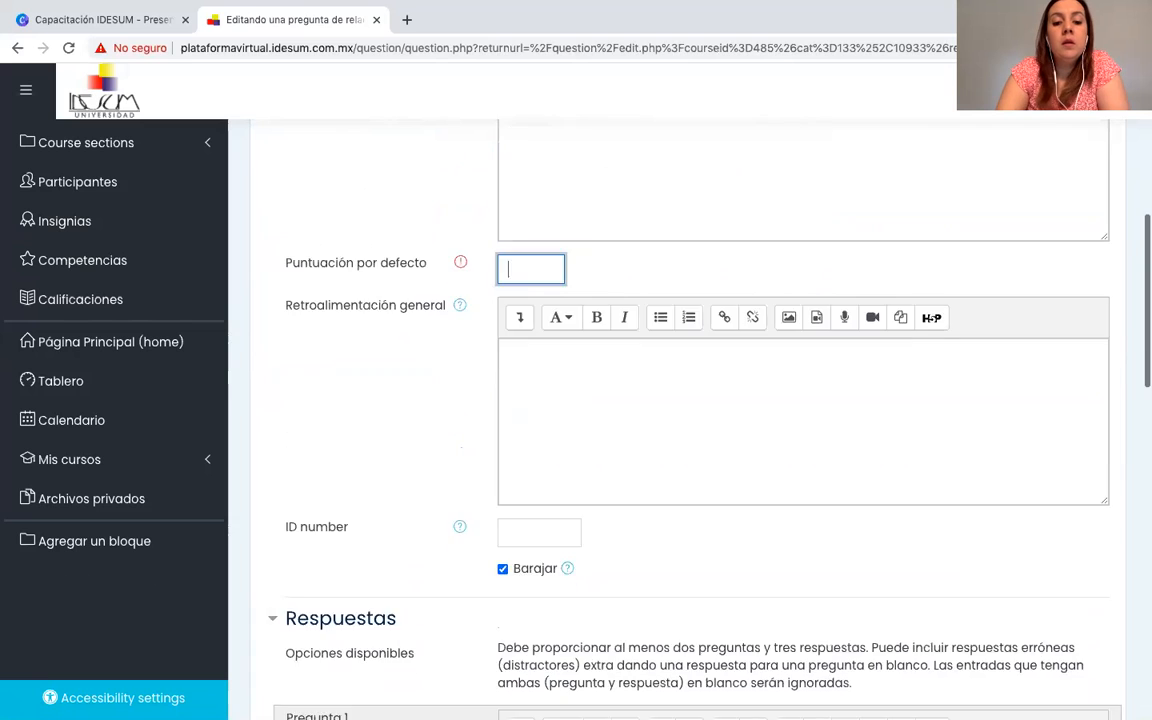
{"action": "scroll", "coordinate": [690, 400], "scroll_direction": "up", "scroll_amount": 3}
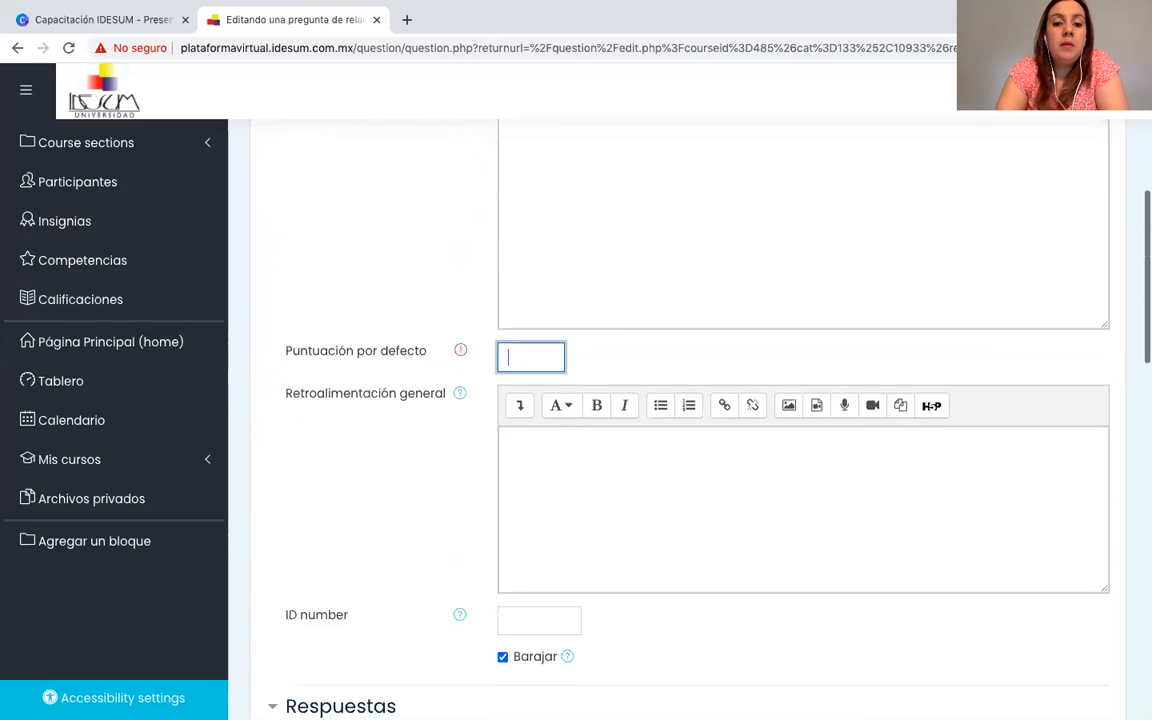
{"action": "scroll", "coordinate": [690, 400], "scroll_direction": "down", "scroll_amount": 6}
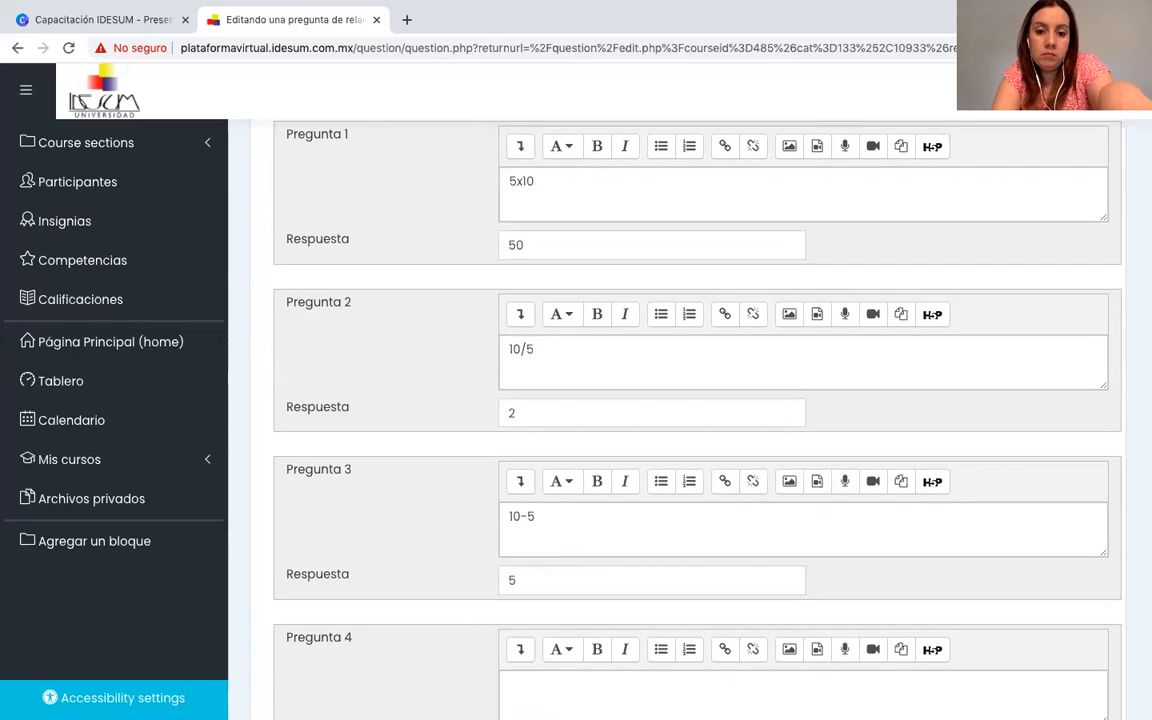
{"action": "scroll", "coordinate": [690, 400], "scroll_direction": "down", "scroll_amount": 1}
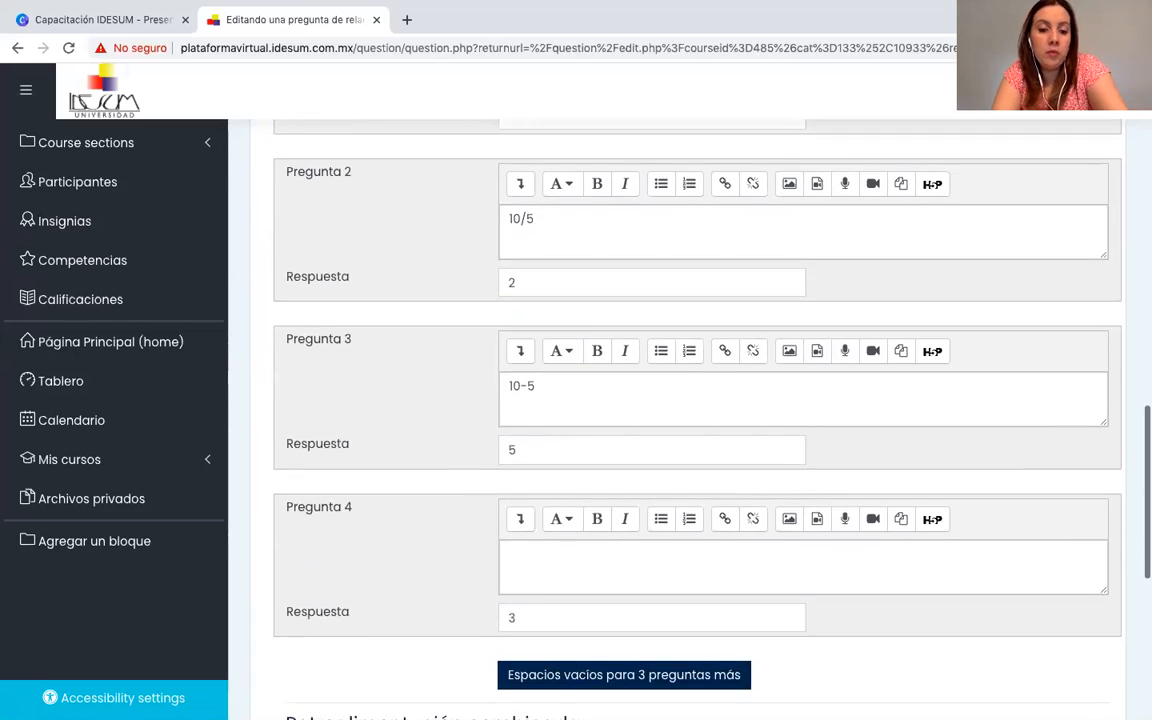
{"action": "scroll", "coordinate": [690, 400], "scroll_direction": "up", "scroll_amount": 5}
{"action": "scroll", "coordinate": [690, 400], "scroll_direction": "up", "scroll_amount": 3}
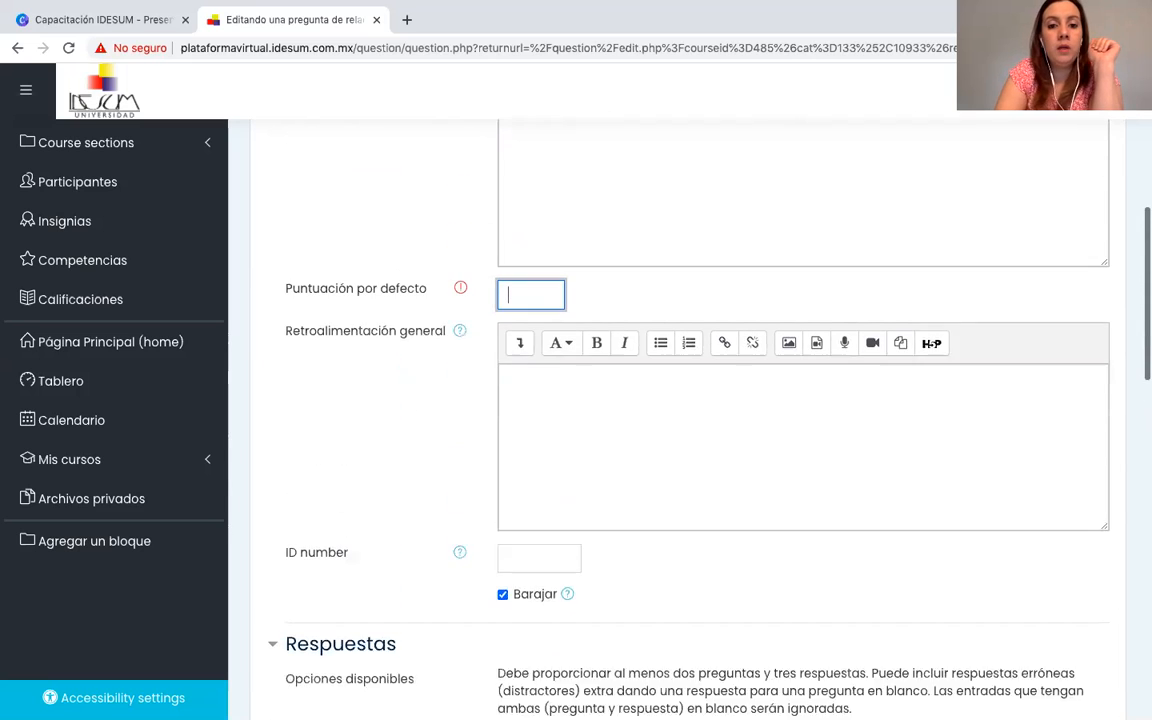
{"action": "type", "text": "3"}
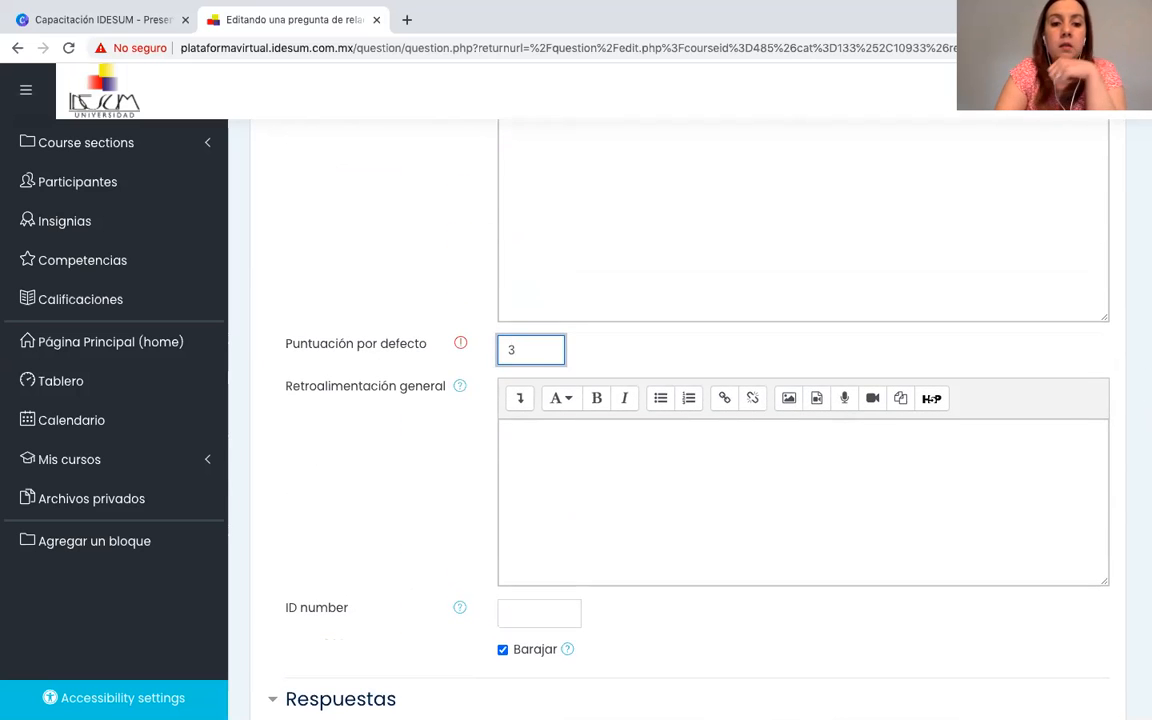
Check the general feedback field, the Barajar option and the first answer pairs of Pregunta 3.
{"action": "scroll", "coordinate": [500, 470], "scroll_direction": "down", "scroll_amount": 1}
{"action": "left_click", "coordinate": [531, 426]}
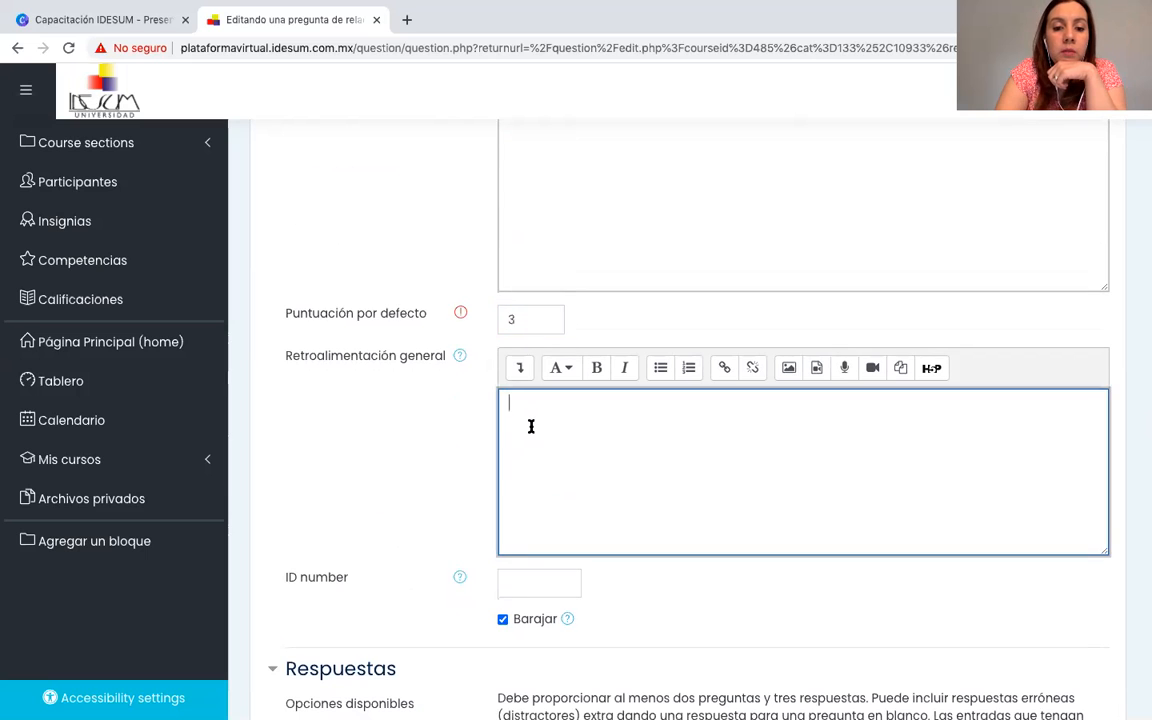
{"action": "scroll", "coordinate": [531, 426], "scroll_direction": "down", "scroll_amount": 4}
{"action": "scroll", "coordinate": [531, 426], "scroll_direction": "down", "scroll_amount": 3}
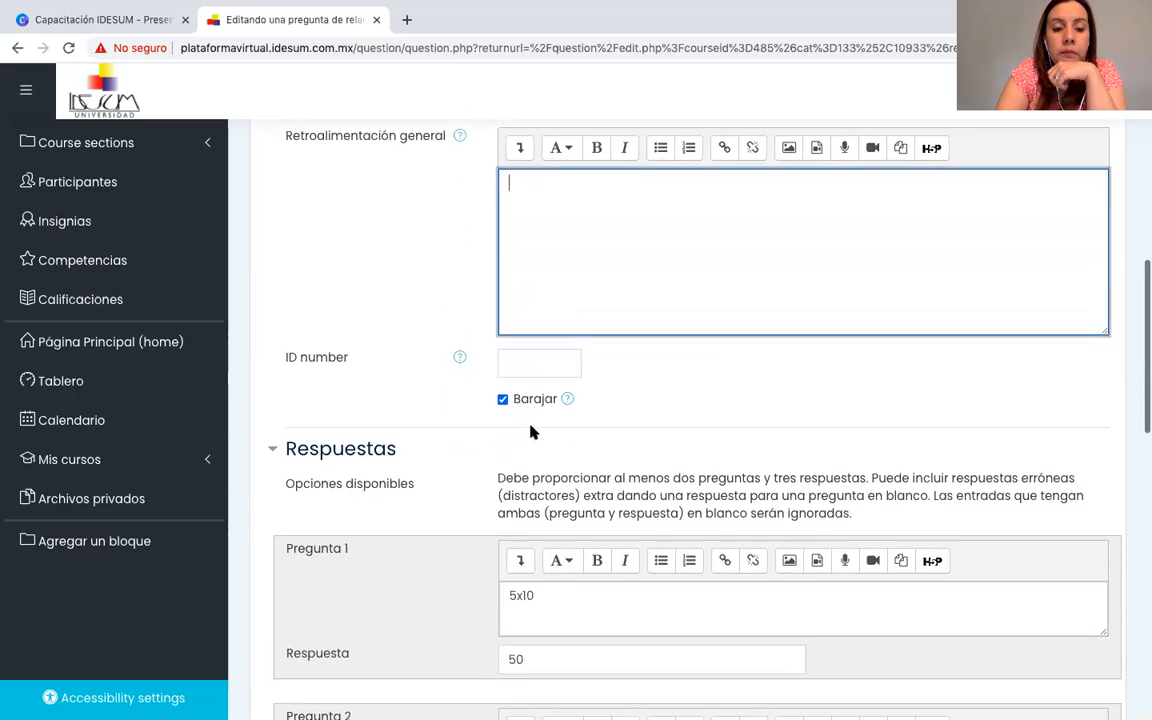
{"action": "scroll", "coordinate": [531, 430], "scroll_direction": "down", "scroll_amount": 2}
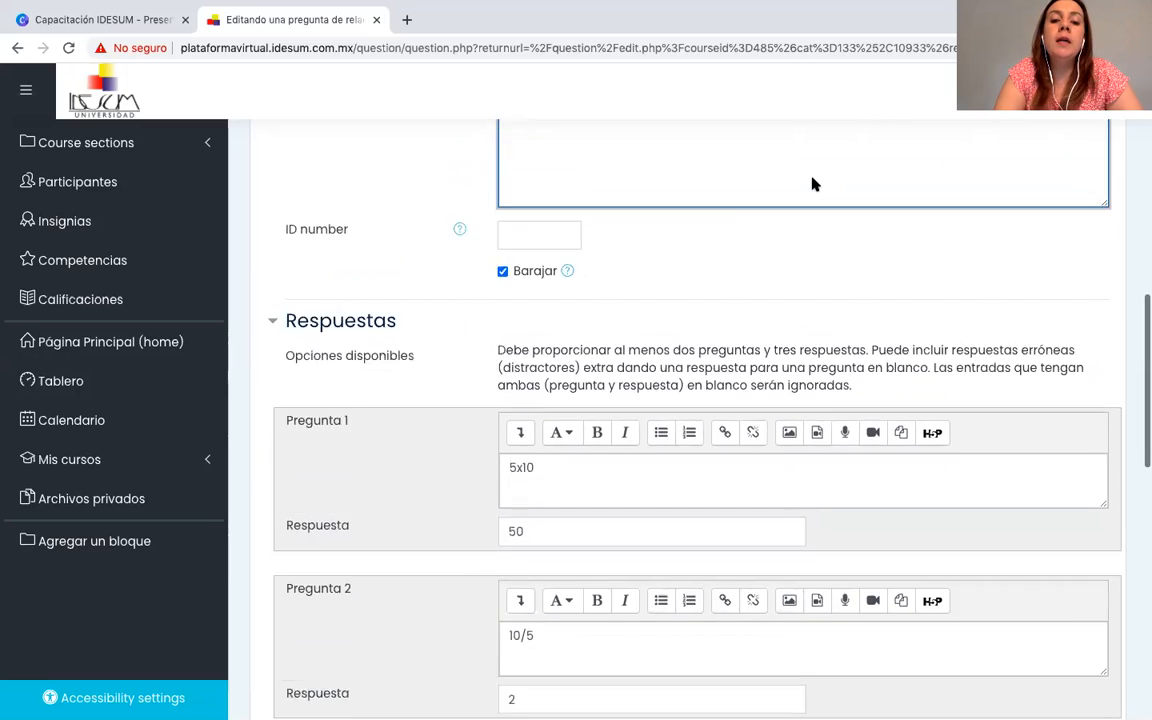
Recheck the question type in the heading of Pregunta 3 and return to its Barajar option and Respuestas section.
{"action": "scroll", "coordinate": [812, 184], "scroll_direction": "up", "scroll_amount": 15}
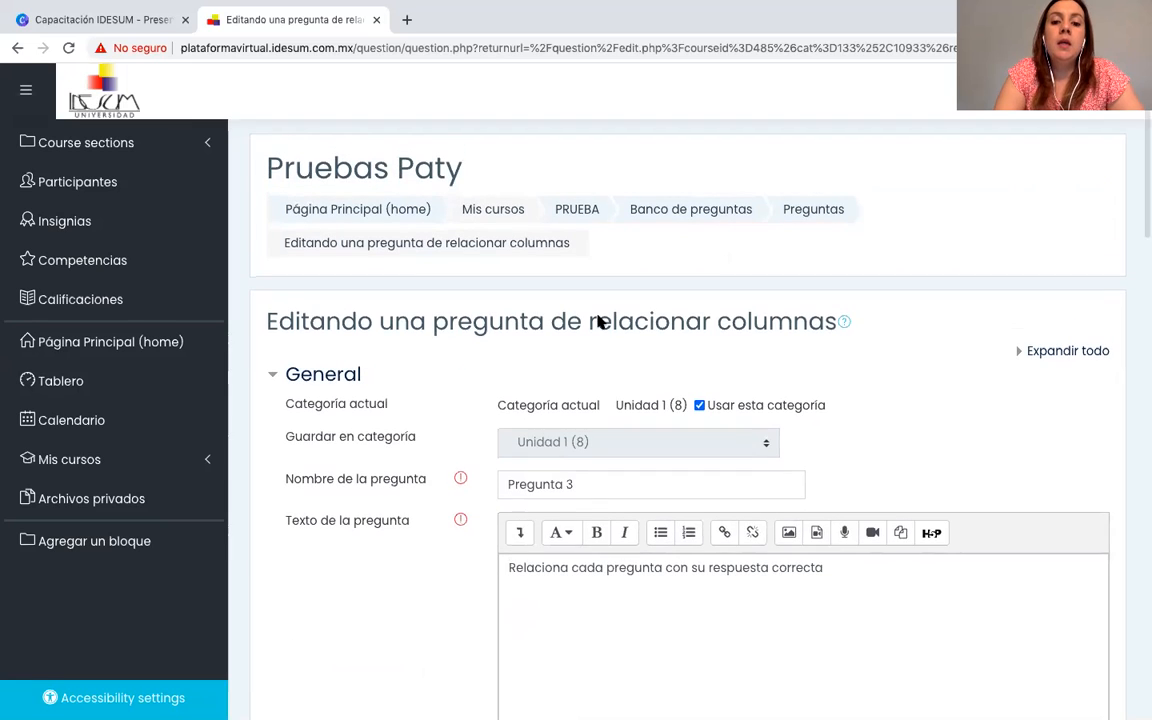
{"action": "left_click_drag", "start_coordinate": [588, 321], "coordinate": [805, 326]}
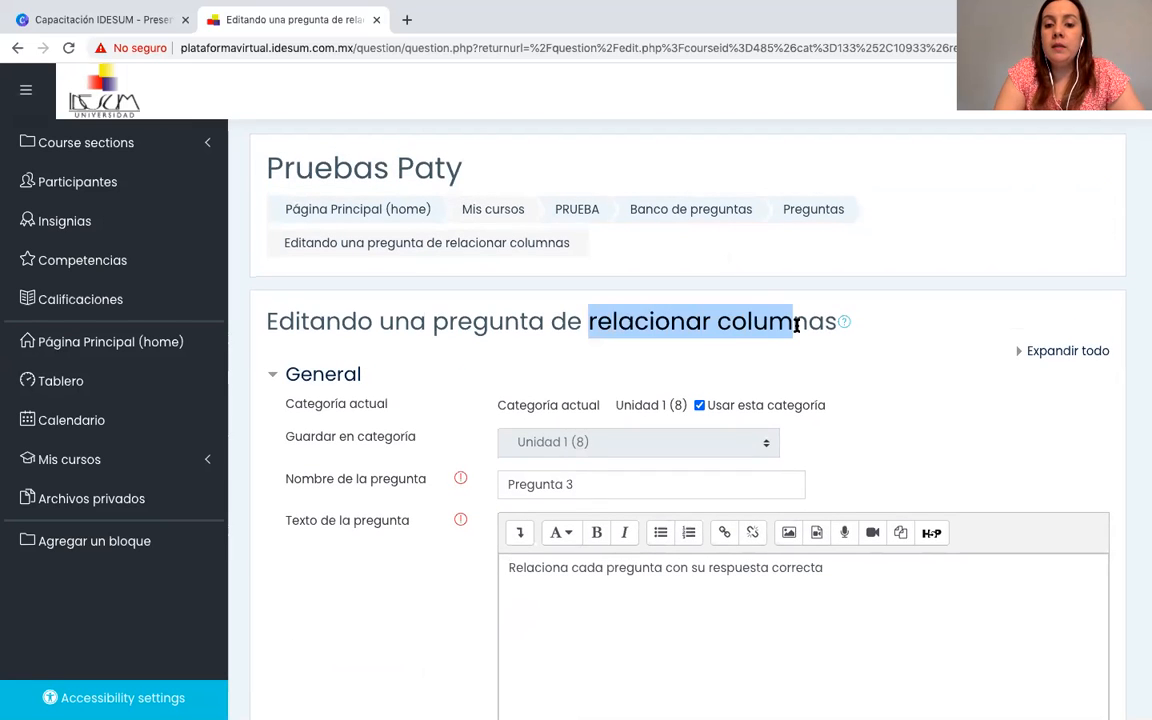
{"action": "scroll", "coordinate": [797, 330], "scroll_direction": "down", "scroll_amount": 4}
{"action": "scroll", "coordinate": [797, 330], "scroll_direction": "down", "scroll_amount": 9}
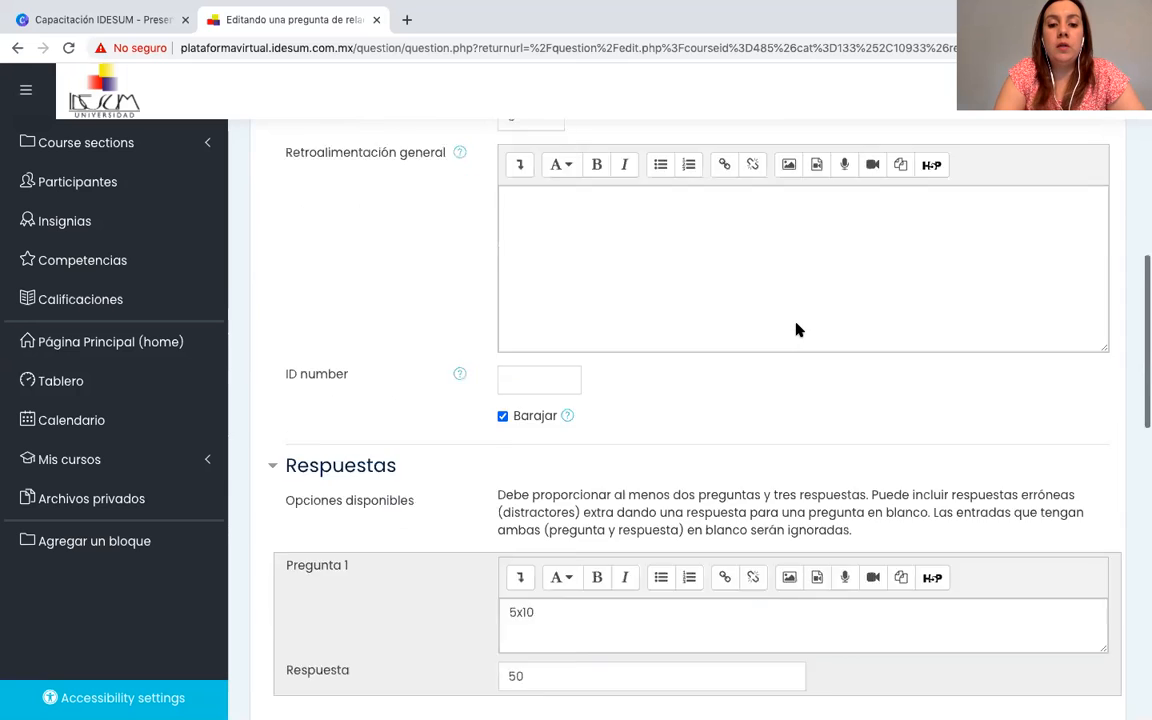
Examine the question and answer fields of the three arithmetic pairs 5x10, 10/5 and 10-5 in the matching question.
{"action": "scroll", "coordinate": [797, 325], "scroll_direction": "up", "scroll_amount": 1}
{"action": "scroll", "coordinate": [797, 325], "scroll_direction": "up", "scroll_amount": 2}
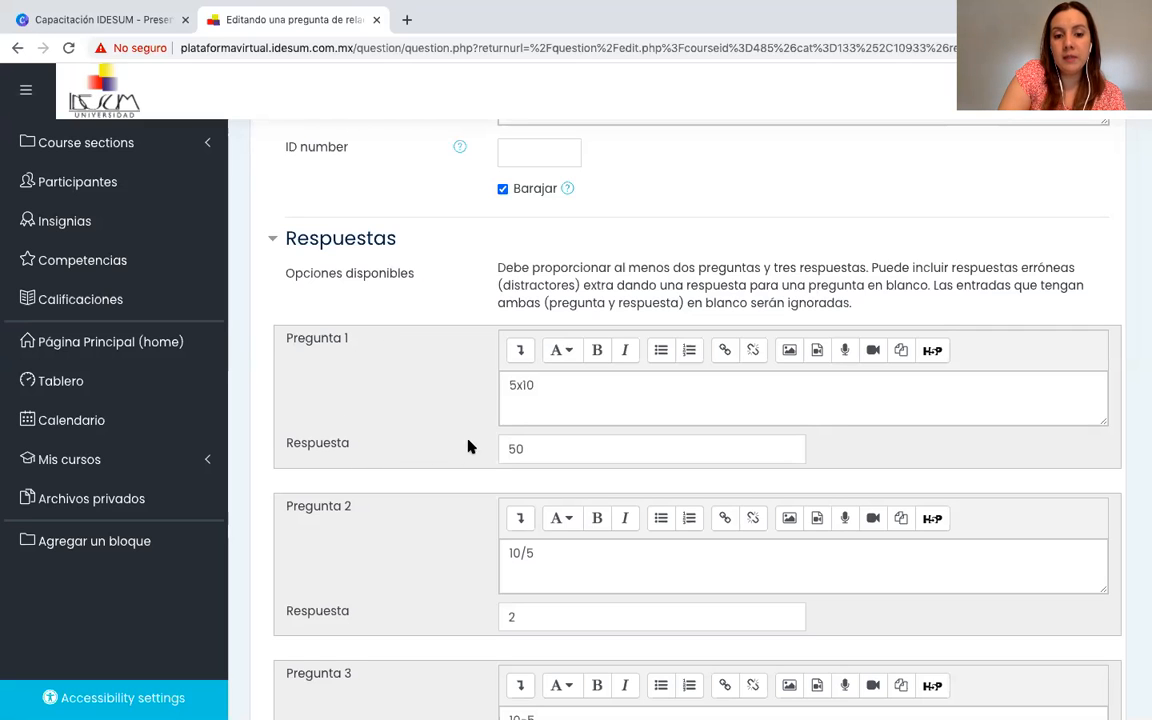
{"action": "scroll", "coordinate": [444, 460], "scroll_direction": "down", "scroll_amount": 2}
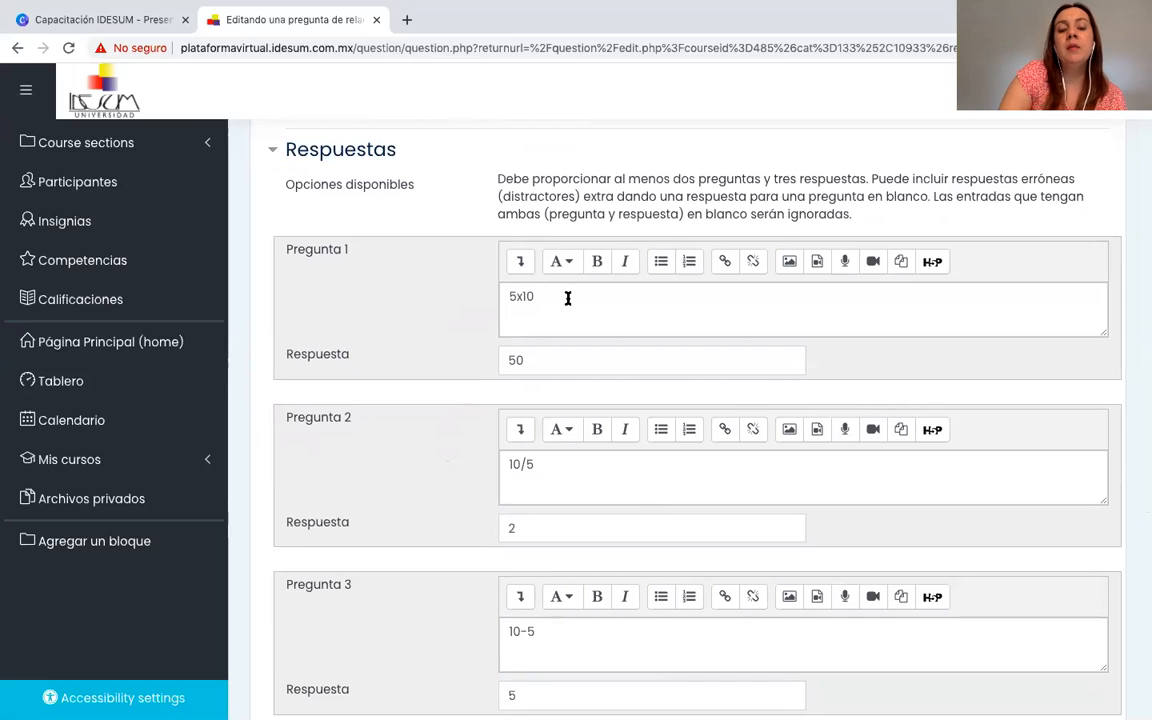
{"action": "left_click", "coordinate": [567, 298]}
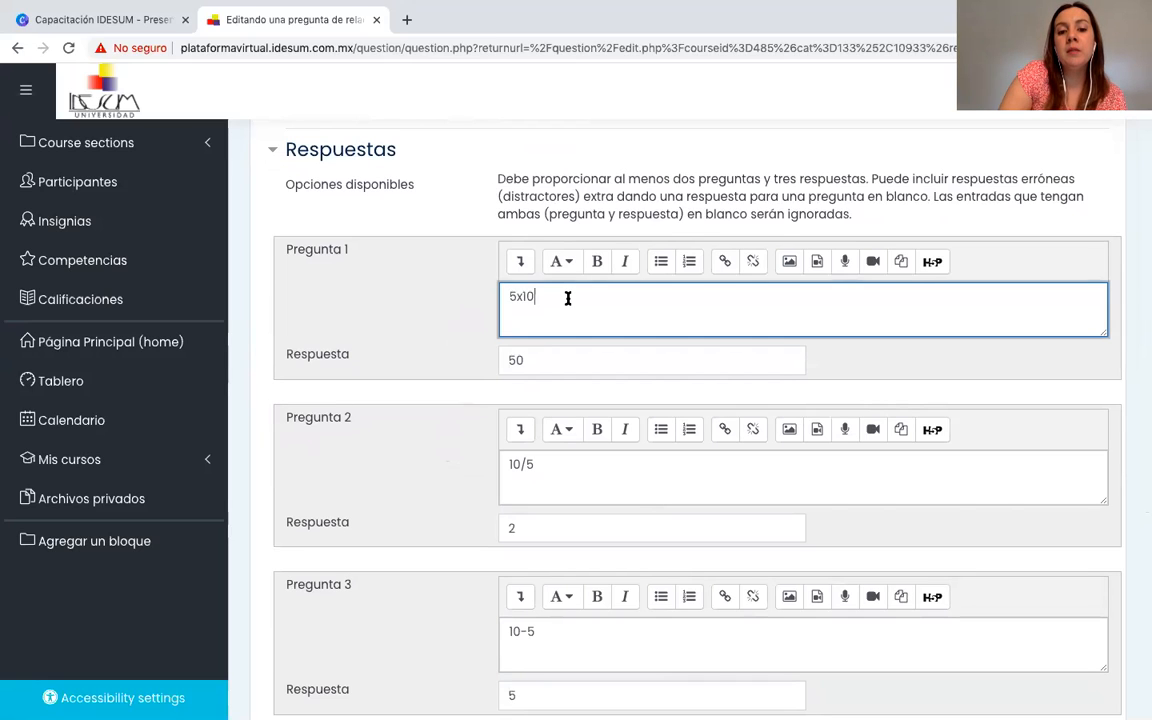
{"action": "left_click", "coordinate": [532, 362]}
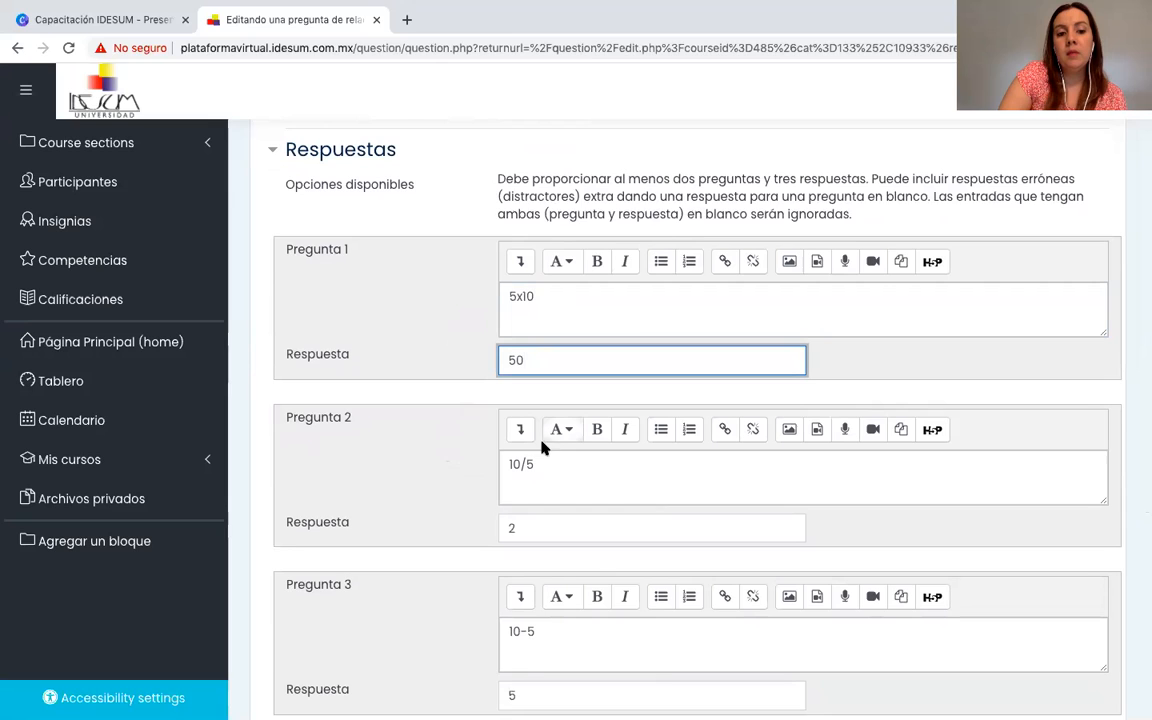
{"action": "left_click", "coordinate": [545, 465]}
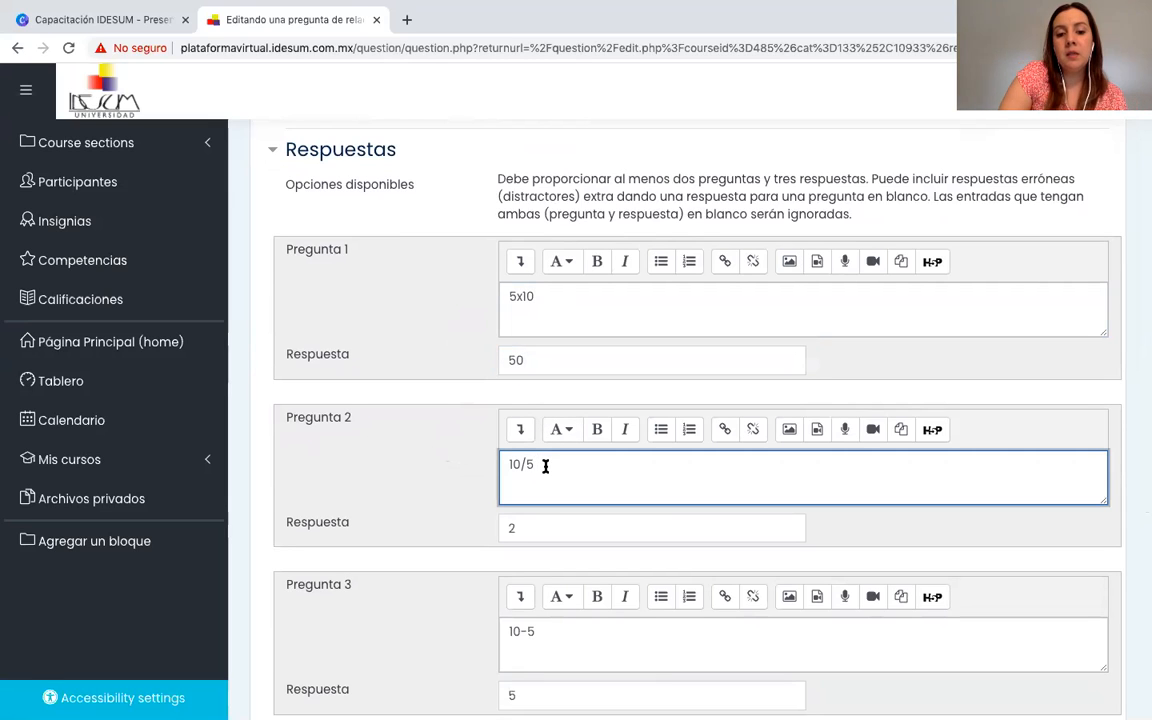
{"action": "left_click", "coordinate": [526, 528]}
{"action": "scroll", "coordinate": [526, 528], "scroll_direction": "down", "scroll_amount": 2}
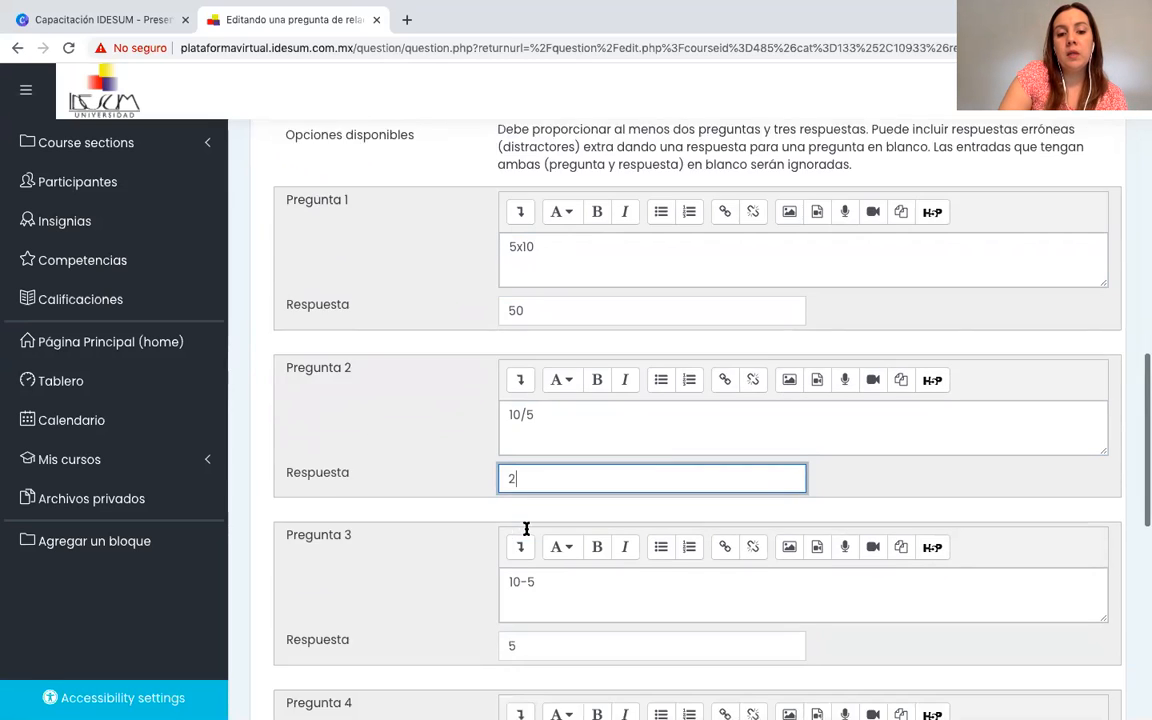
{"action": "left_click", "coordinate": [563, 537]}
{"action": "left_click", "coordinate": [536, 605]}
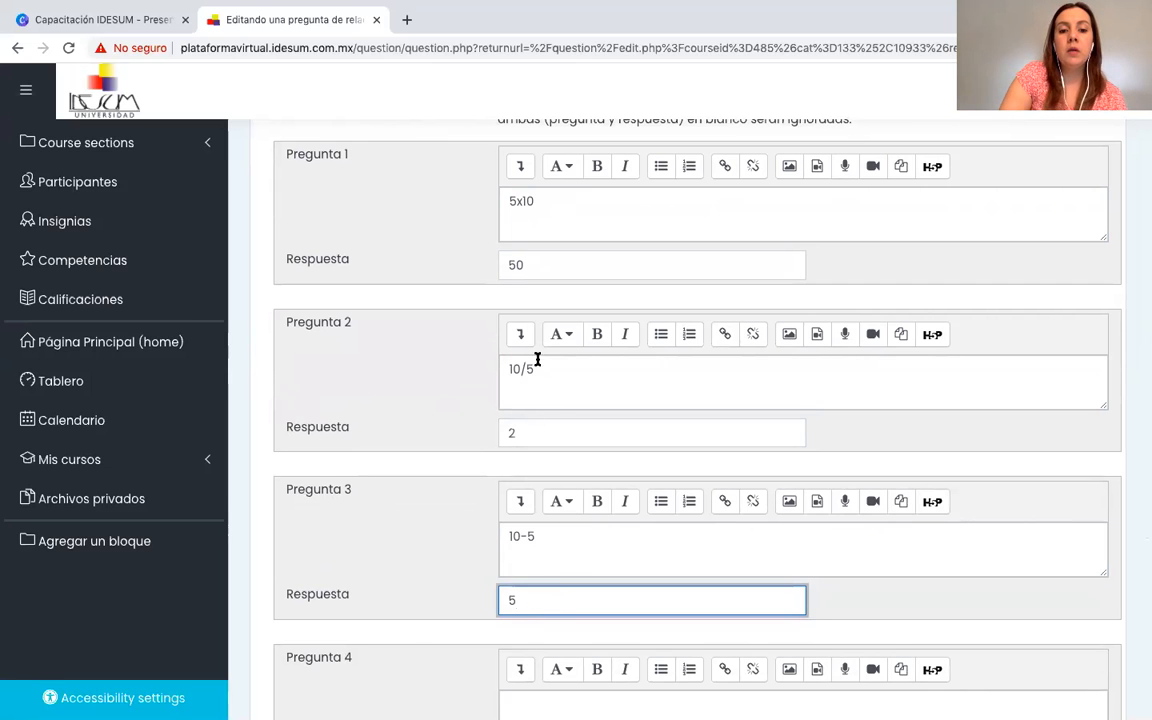
{"action": "scroll", "coordinate": [558, 573], "scroll_direction": "down", "scroll_amount": 2}
{"action": "scroll", "coordinate": [558, 573], "scroll_direction": "up", "scroll_amount": 2}
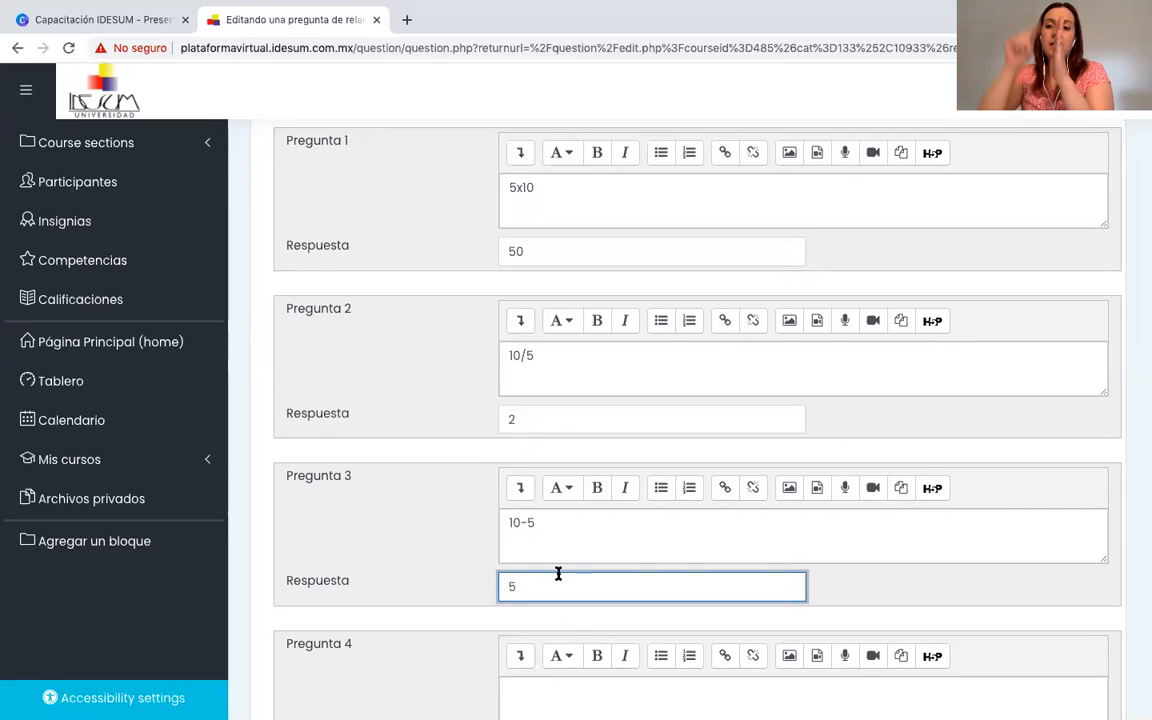
Check the answers of the three pairs and the extra distractor answer that has no question in the Pregunta 4 block.
{"action": "left_click", "coordinate": [553, 249]}
{"action": "left_click", "coordinate": [542, 419]}
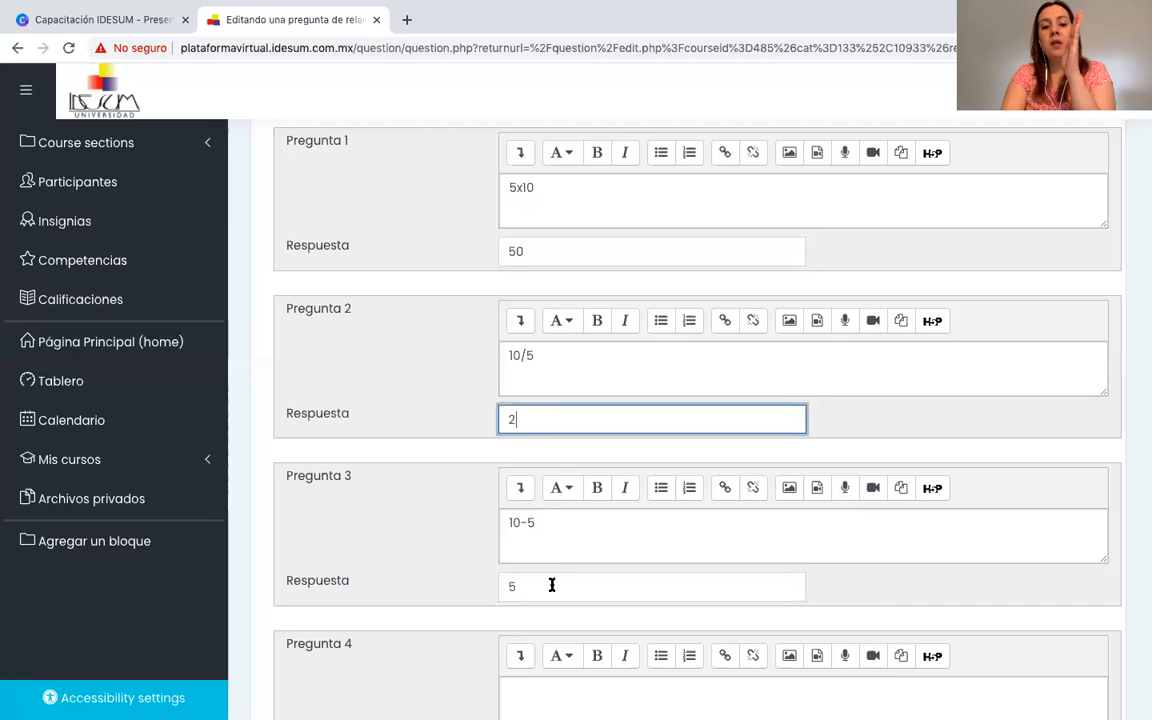
{"action": "left_click", "coordinate": [551, 585]}
{"action": "scroll", "coordinate": [551, 585], "scroll_direction": "down", "scroll_amount": 3}
{"action": "left_click", "coordinate": [545, 597]}
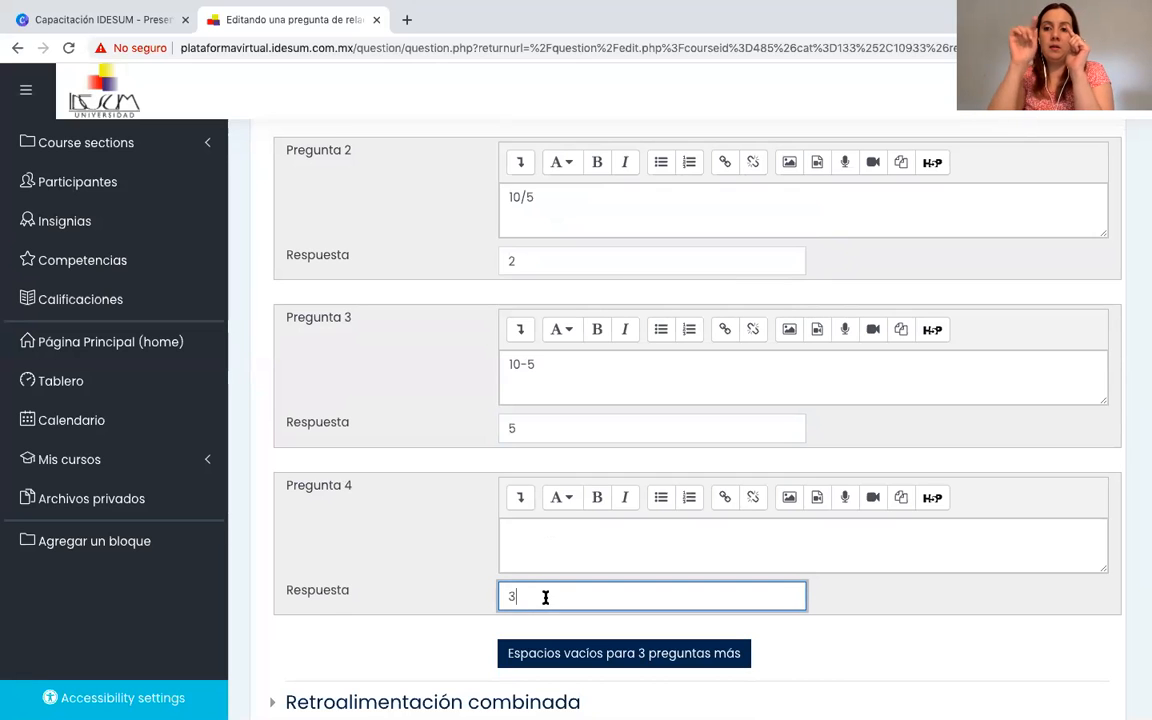
{"action": "scroll", "coordinate": [545, 597], "scroll_direction": "down", "scroll_amount": 1}
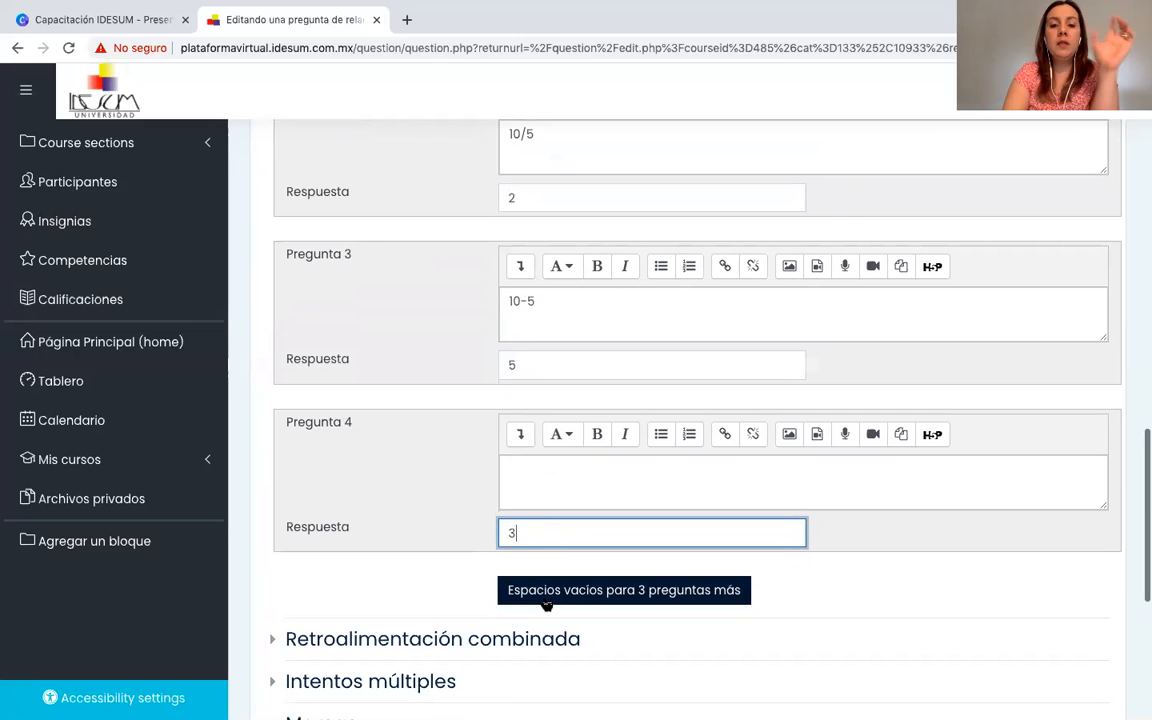
{"action": "scroll", "coordinate": [545, 603], "scroll_direction": "up", "scroll_amount": 1}
{"action": "scroll", "coordinate": [546, 603], "scroll_direction": "down", "scroll_amount": 2}
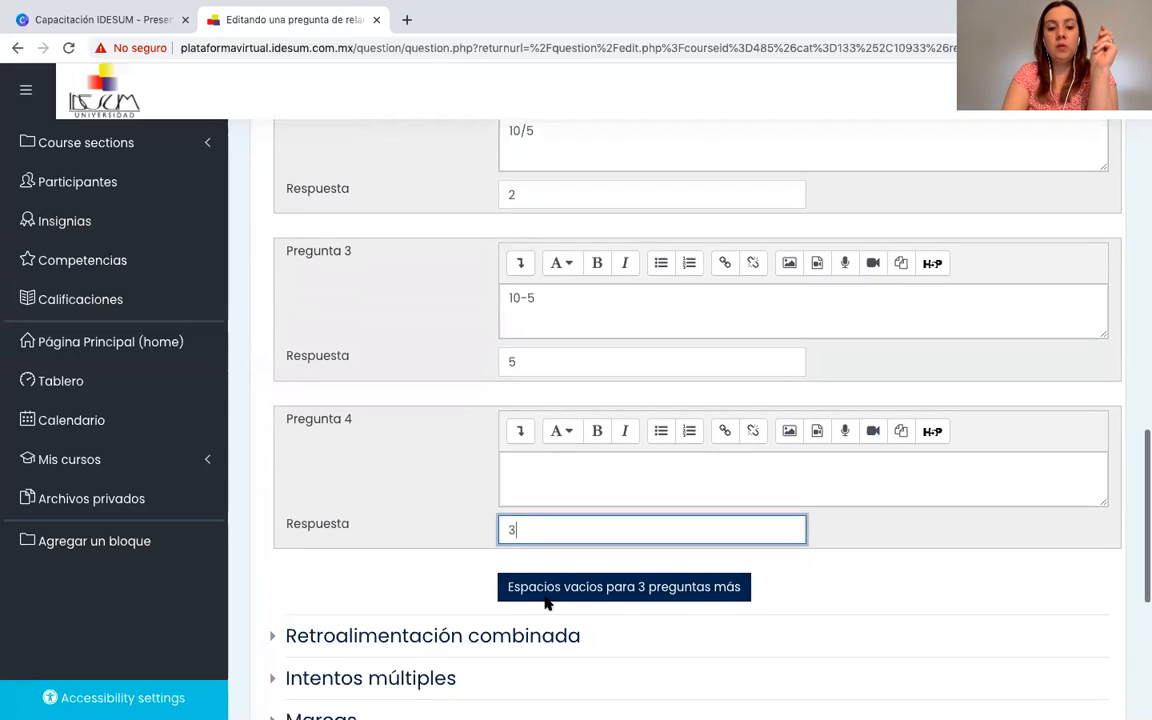
{"action": "scroll", "coordinate": [545, 603], "scroll_direction": "down", "scroll_amount": 1}
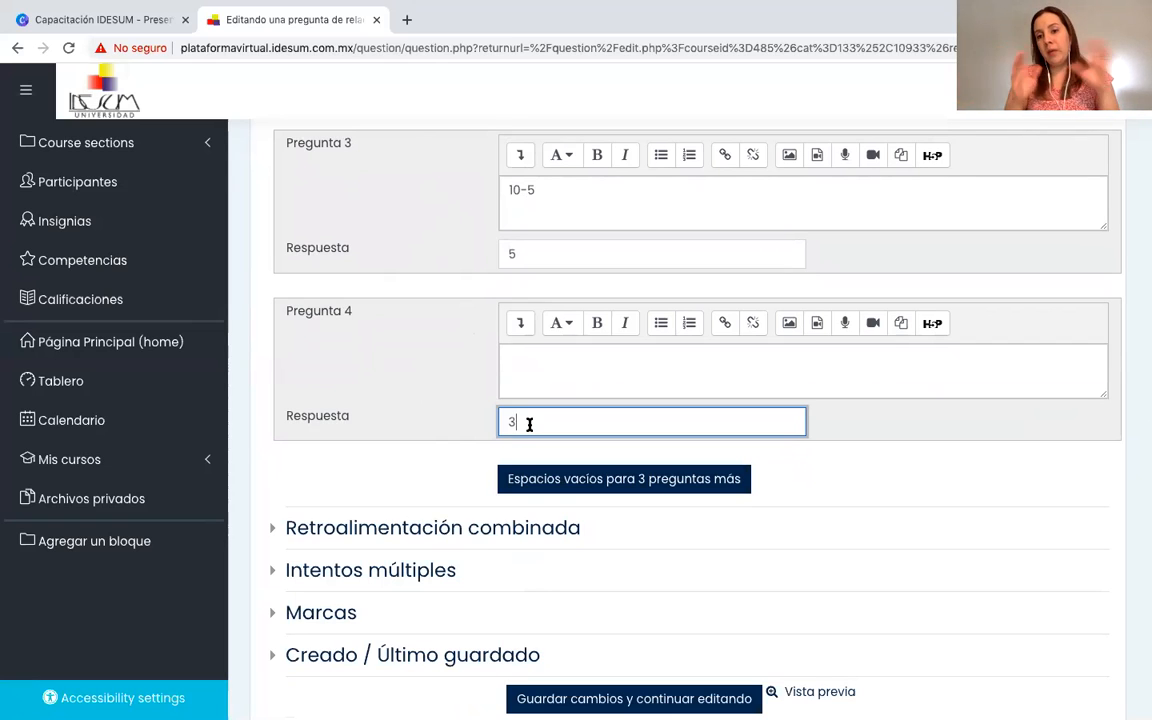
Add blank spaces for three more question and answer pairs to the matching question and save the changes.
{"action": "left_click", "coordinate": [595, 484]}
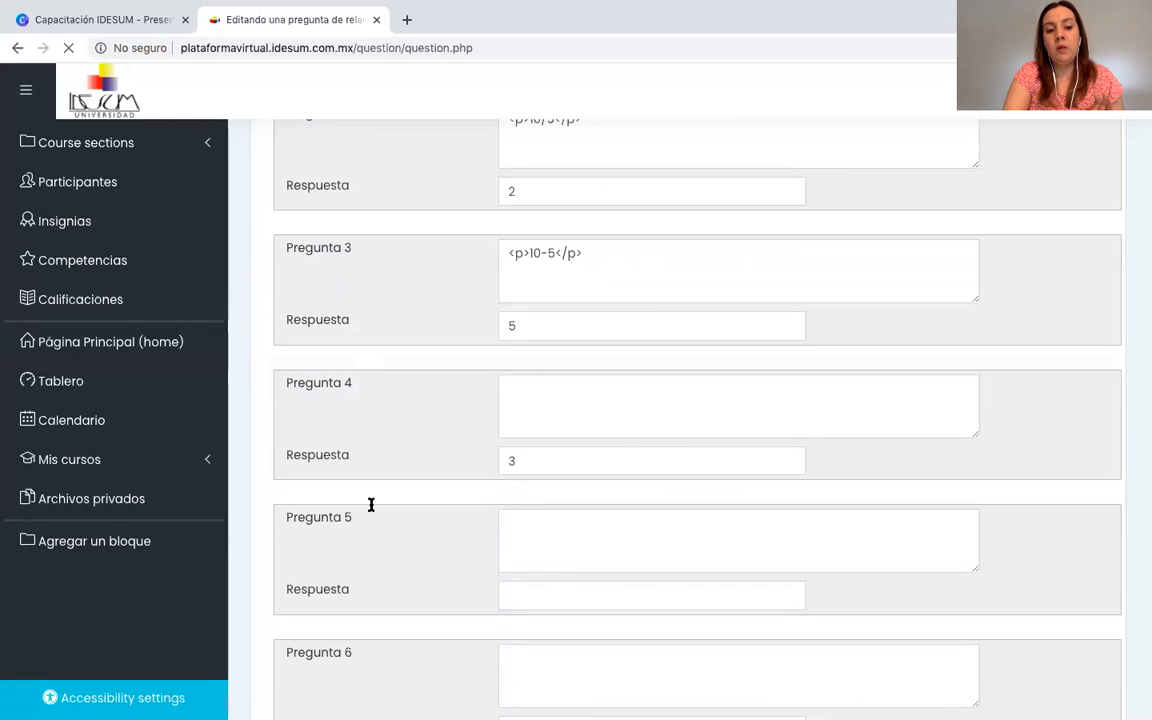
{"action": "scroll", "coordinate": [363, 527], "scroll_direction": "down", "scroll_amount": 5}
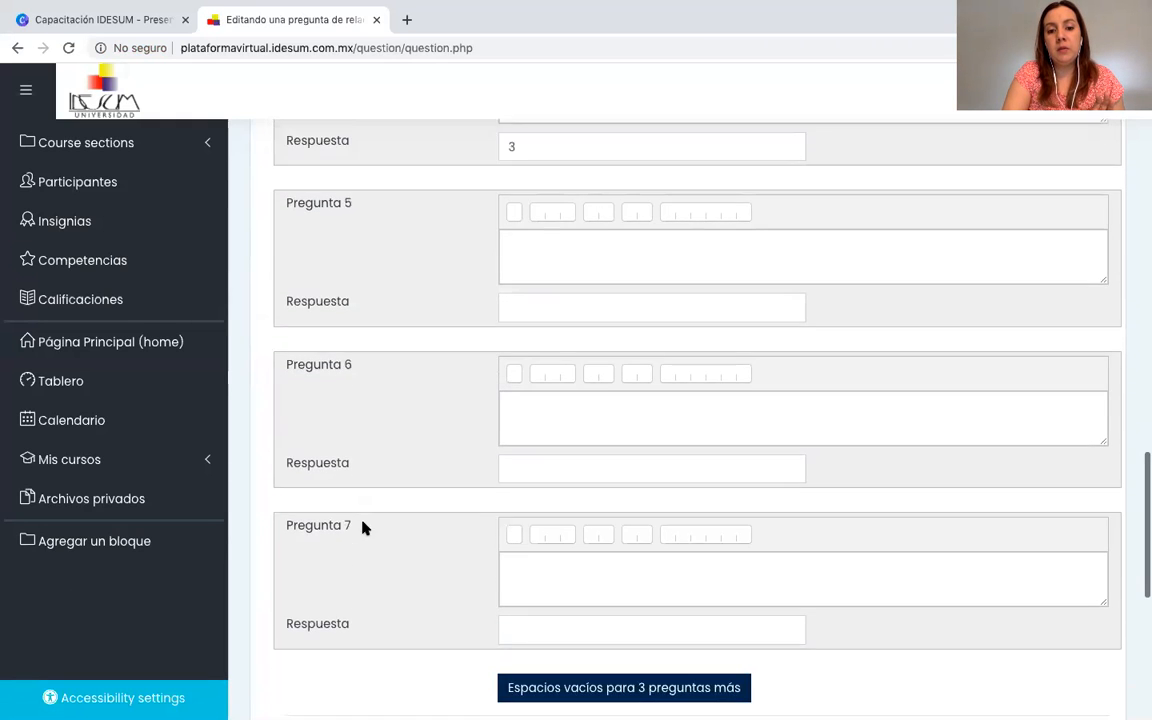
{"action": "scroll", "coordinate": [363, 527], "scroll_direction": "down", "scroll_amount": 3}
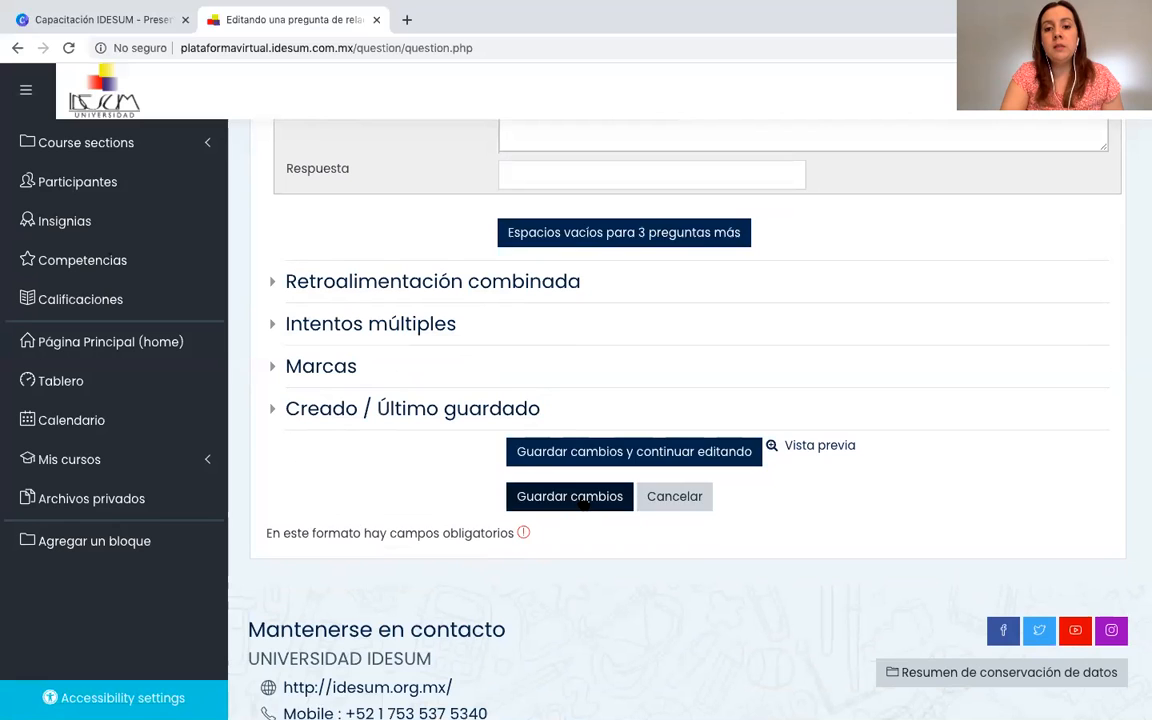
{"action": "left_click", "coordinate": [584, 500]}
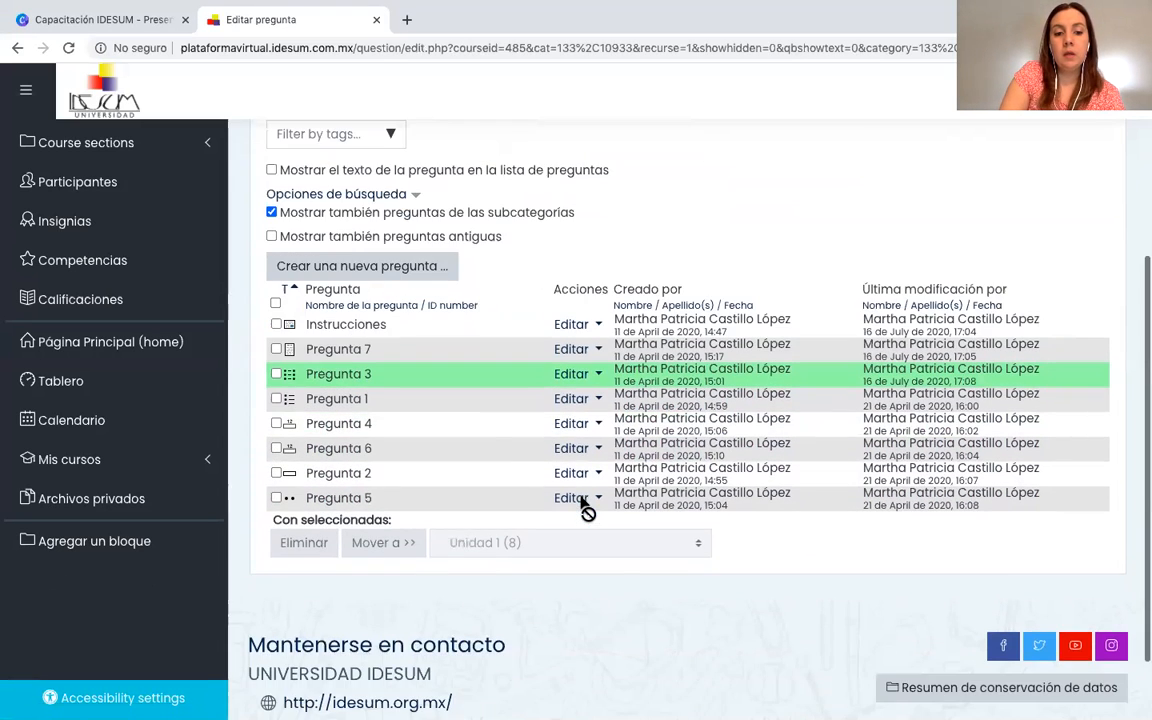
Open the multiple-choice question Pregunta 1 for editing and examine its name, question text and default mark.
{"action": "left_click", "coordinate": [579, 403]}
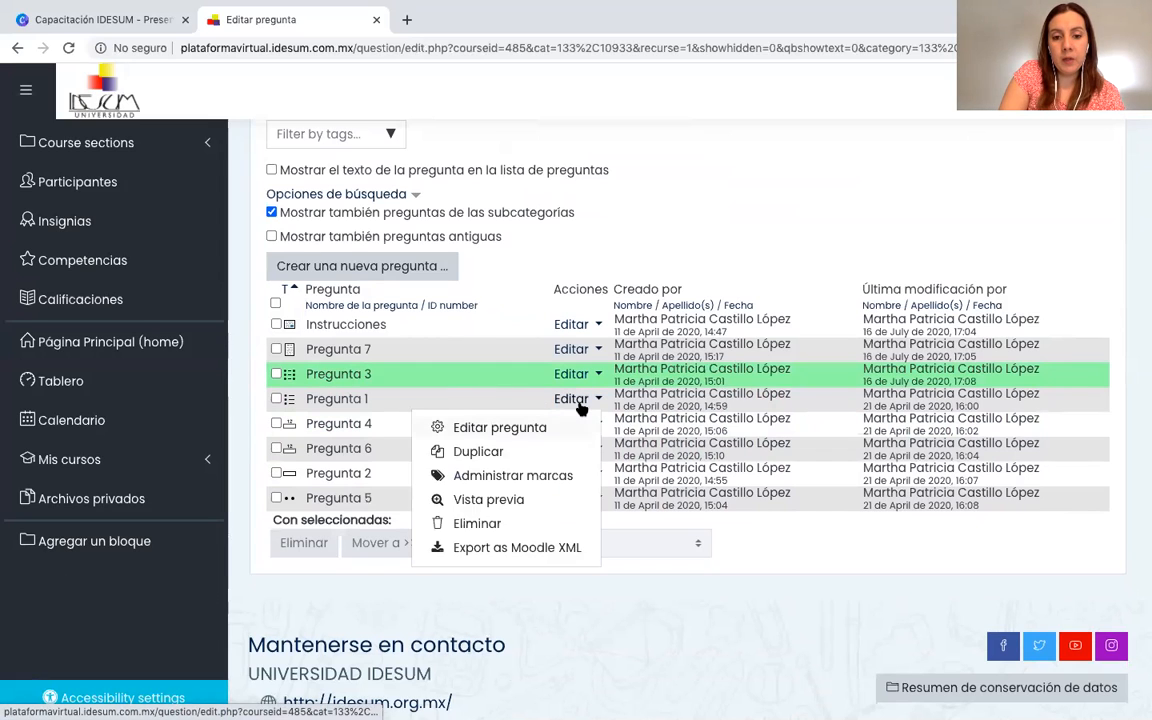
{"action": "left_click", "coordinate": [505, 428]}
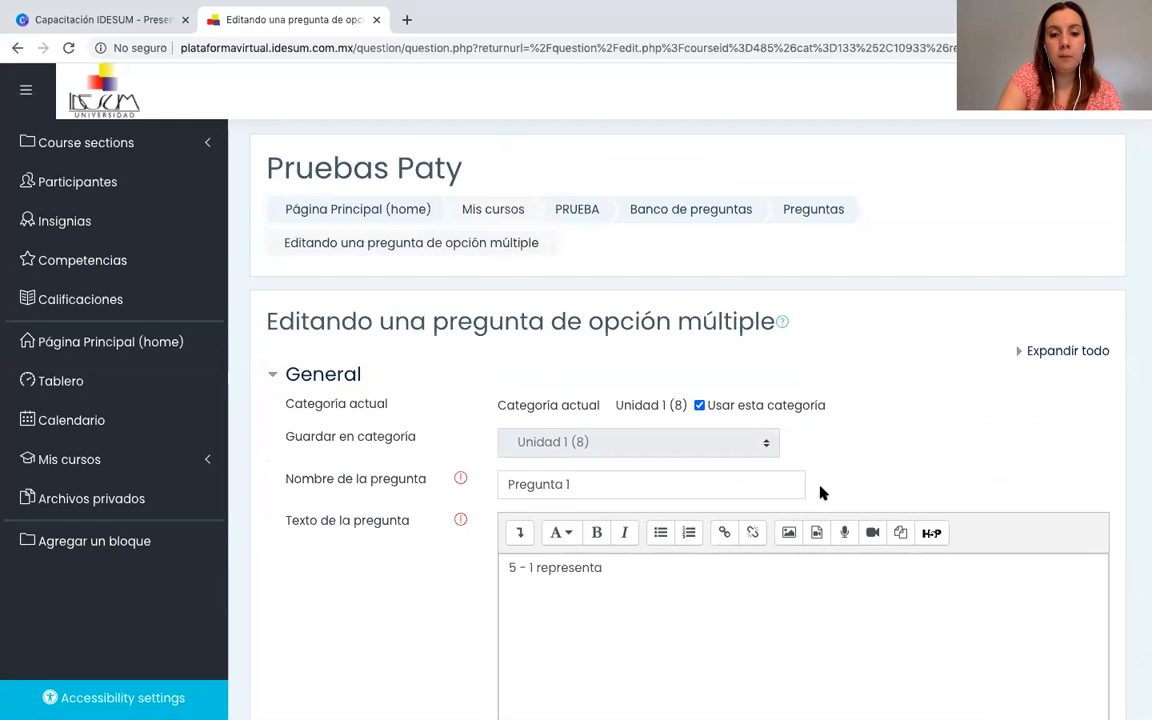
{"action": "scroll", "coordinate": [820, 492], "scroll_direction": "down", "scroll_amount": 4}
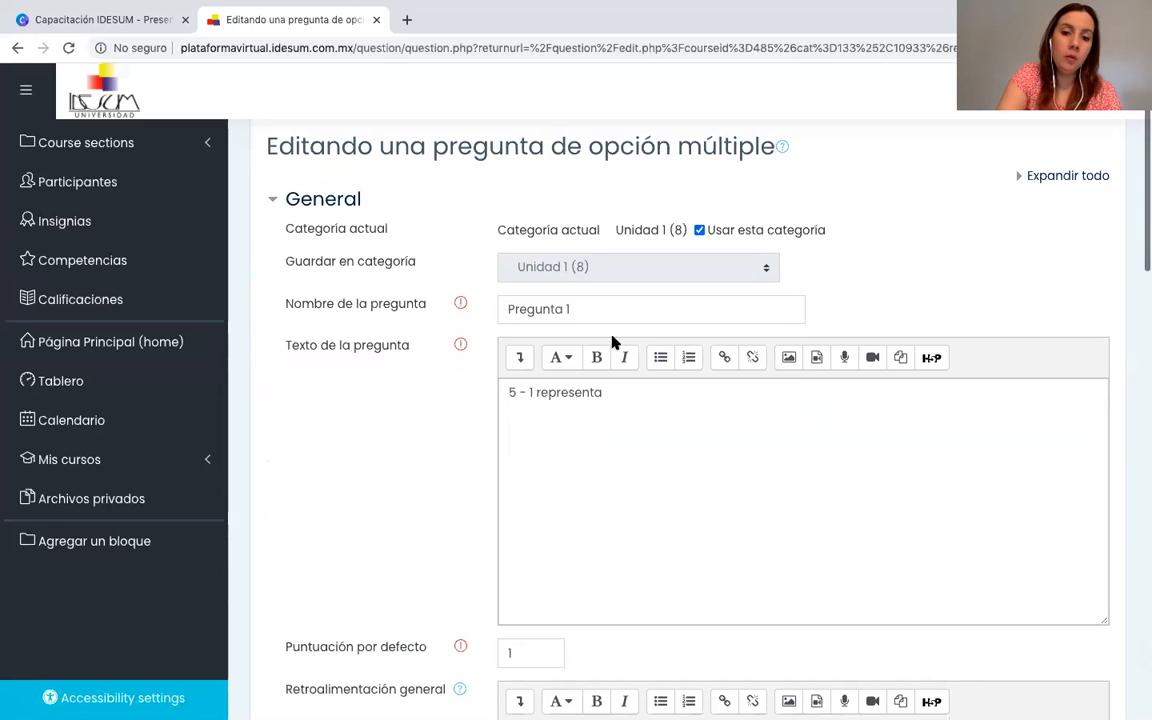
{"action": "left_click", "coordinate": [604, 314]}
{"action": "scroll", "coordinate": [672, 441], "scroll_direction": "down", "scroll_amount": 1}
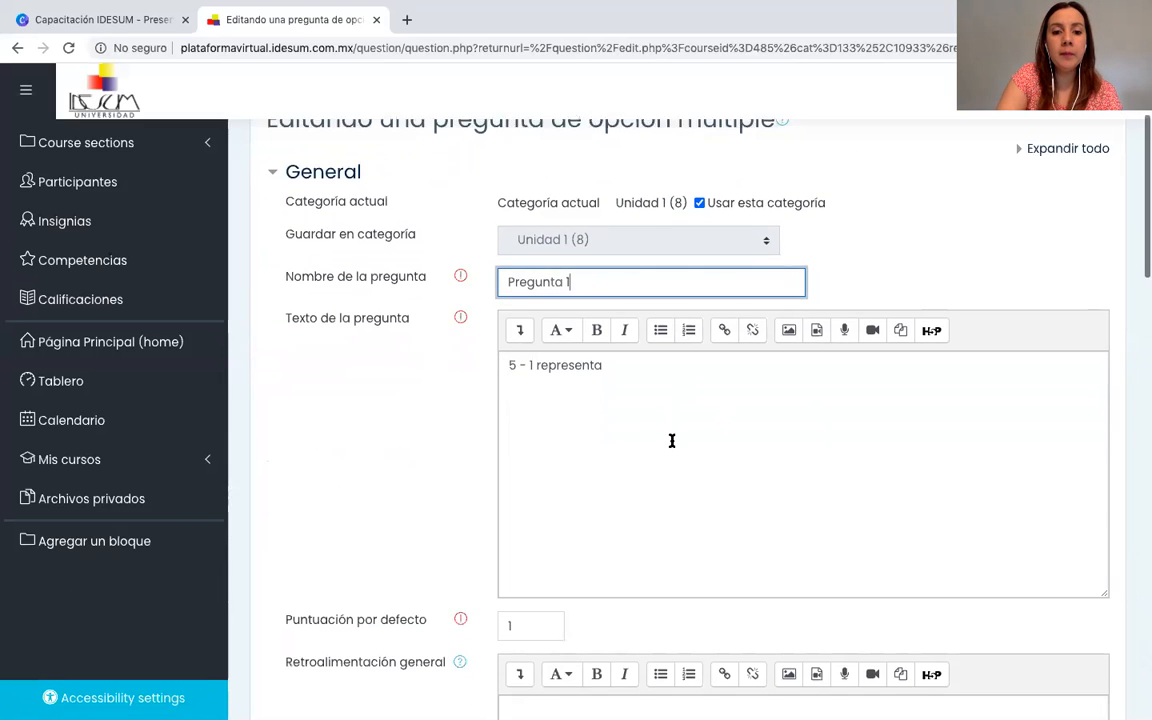
{"action": "scroll", "coordinate": [672, 441], "scroll_direction": "down", "scroll_amount": 3}
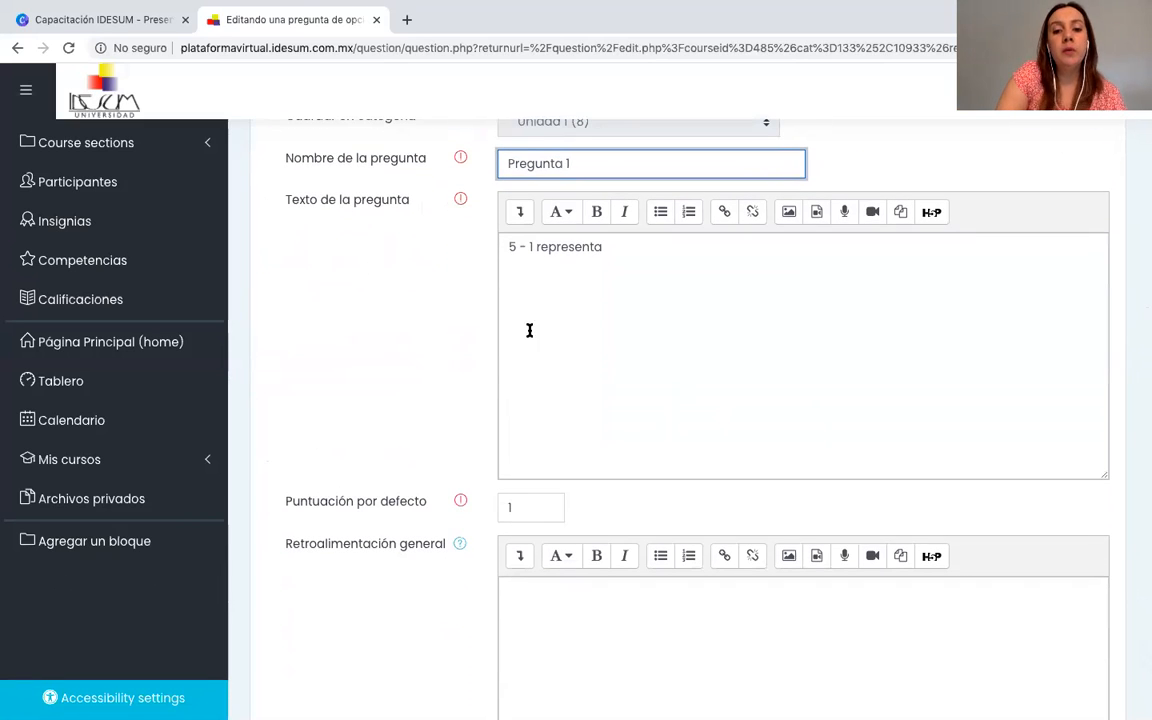
{"action": "left_click", "coordinate": [533, 246]}
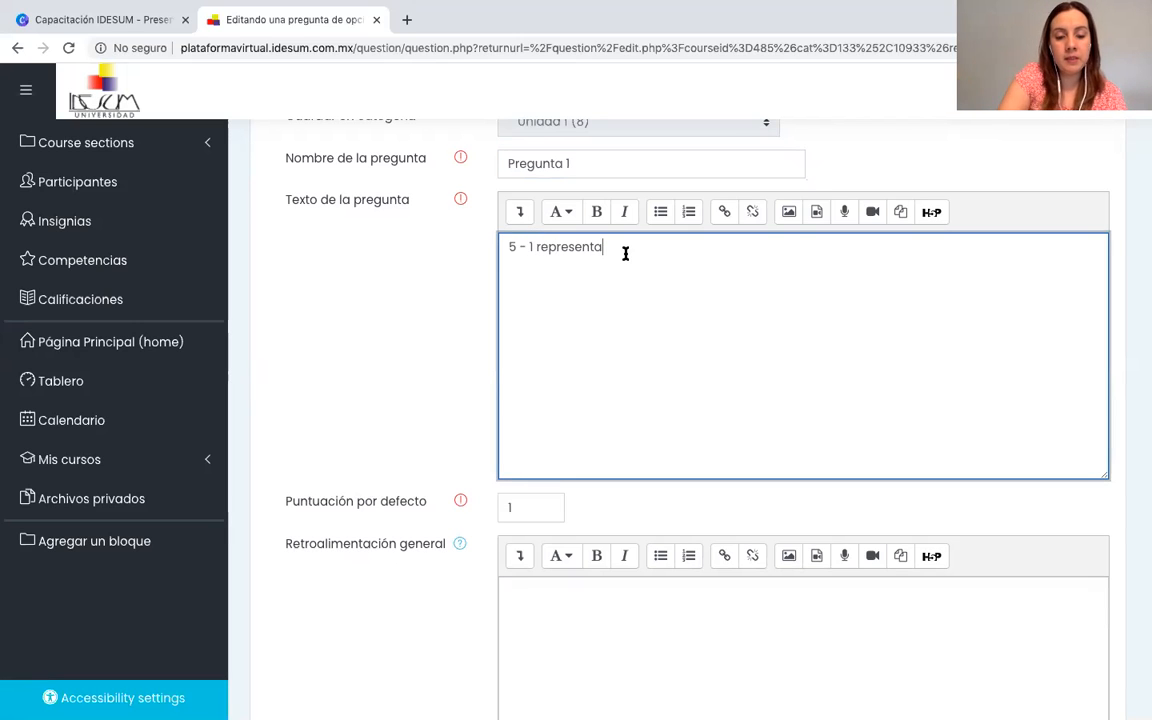
{"action": "scroll", "coordinate": [625, 253], "scroll_direction": "down", "scroll_amount": 3}
{"action": "left_click", "coordinate": [532, 374]}
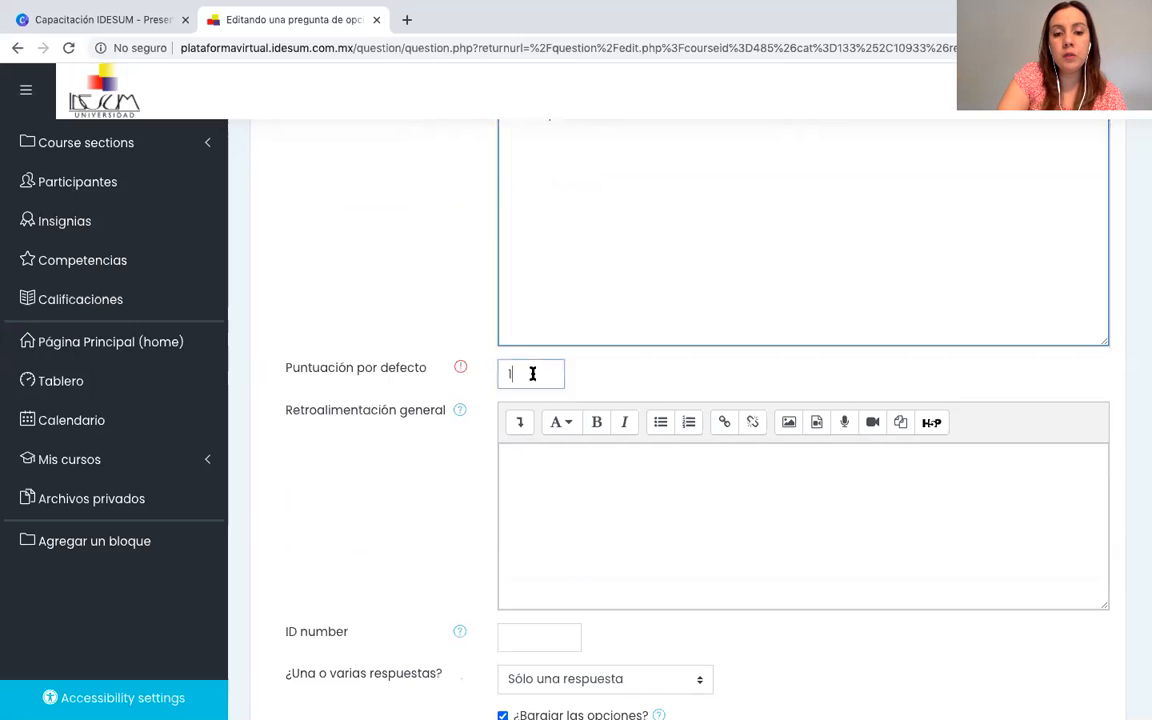
{"action": "scroll", "coordinate": [532, 373], "scroll_direction": "down", "scroll_amount": 1}
{"action": "scroll", "coordinate": [532, 374], "scroll_direction": "down", "scroll_amount": 4}
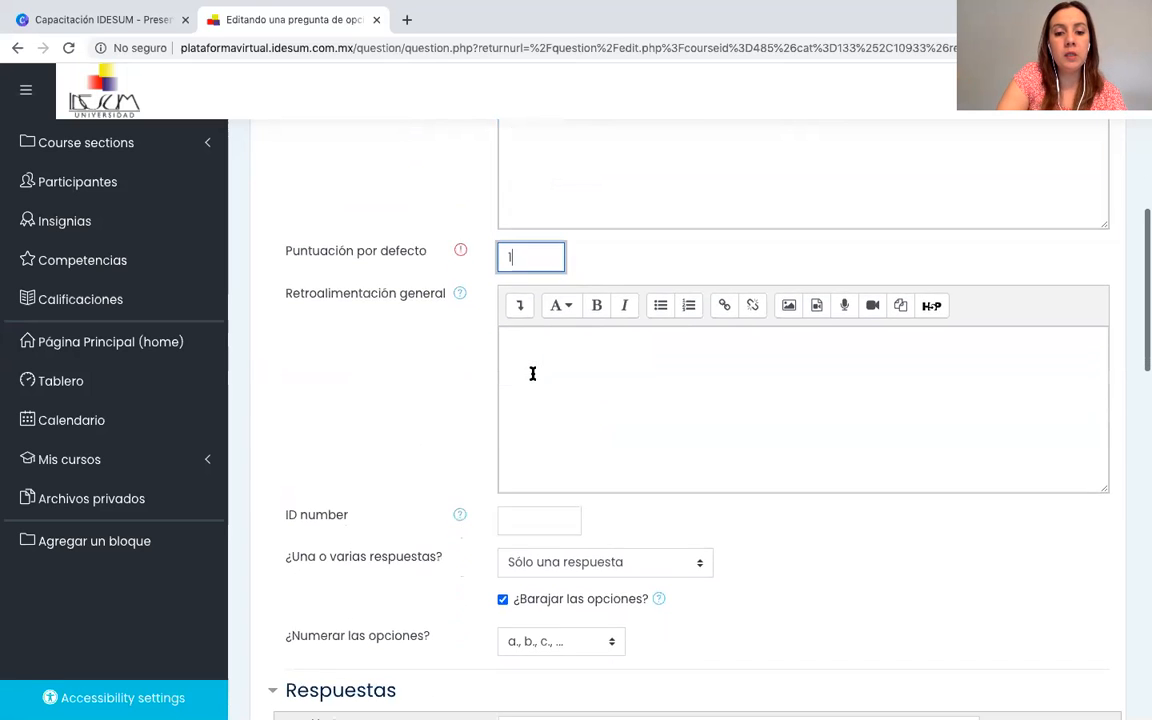
Review the choices for one or several answers in Pregunta 1 and select Sólo una respuesta.
{"action": "scroll", "coordinate": [532, 374], "scroll_direction": "down", "scroll_amount": 1}
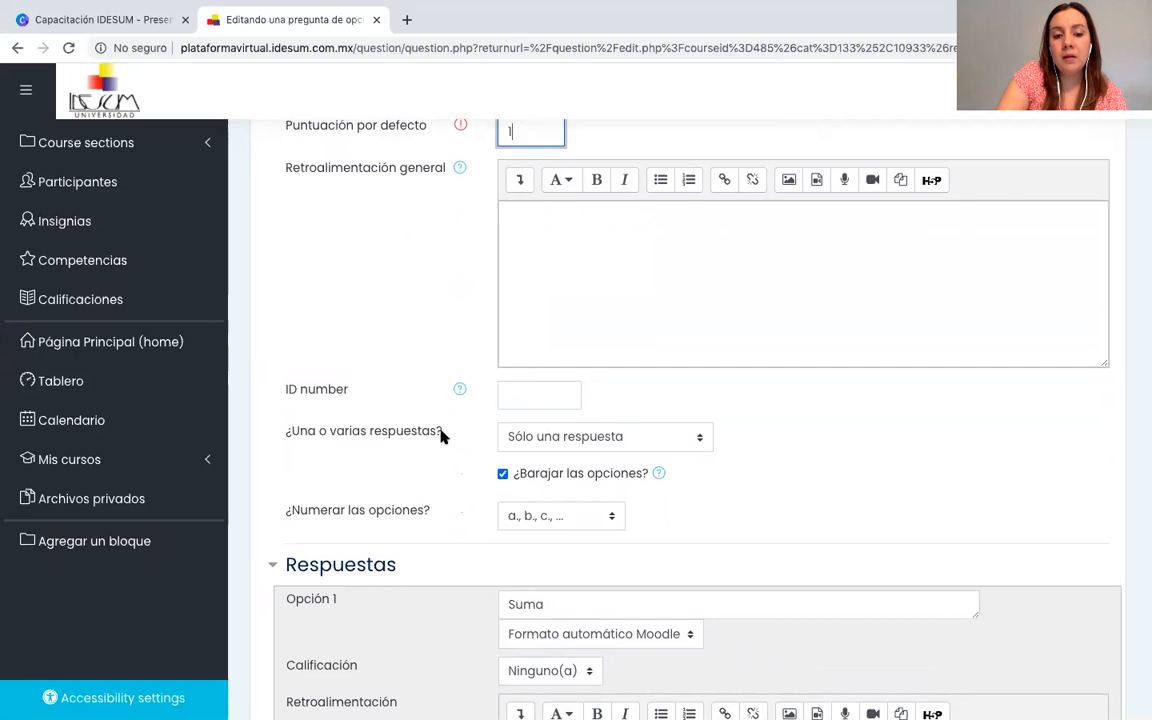
{"action": "left_click", "coordinate": [698, 442]}
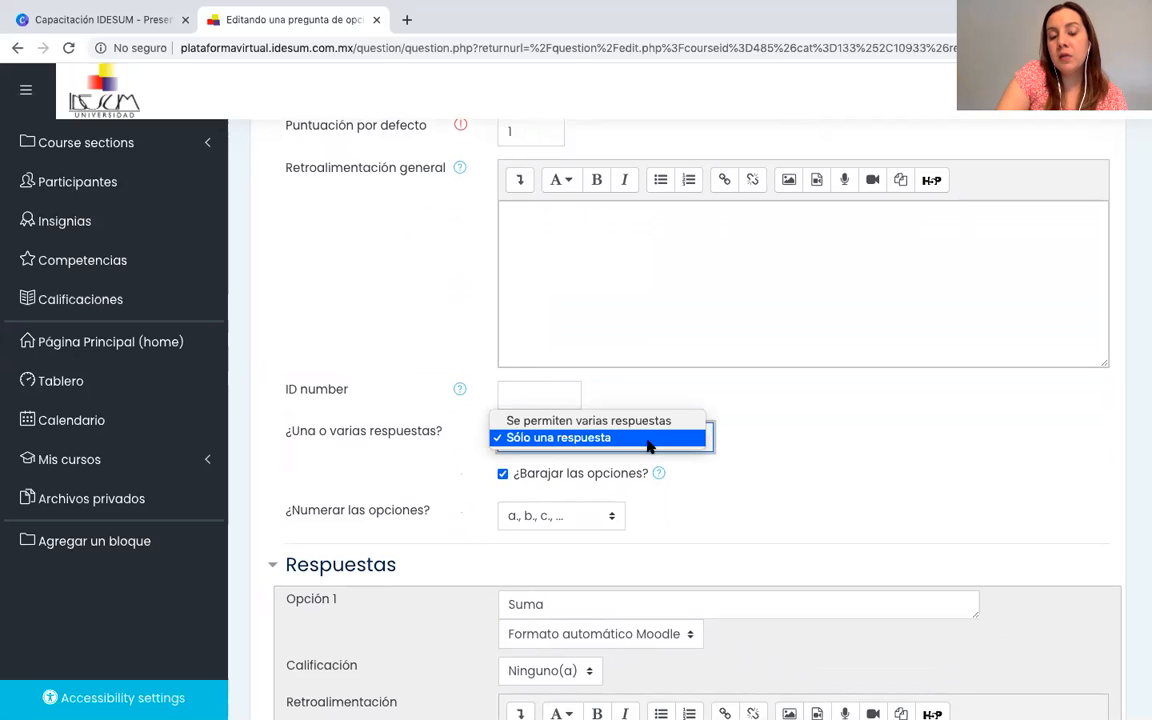
{"action": "left_click", "coordinate": [653, 440]}
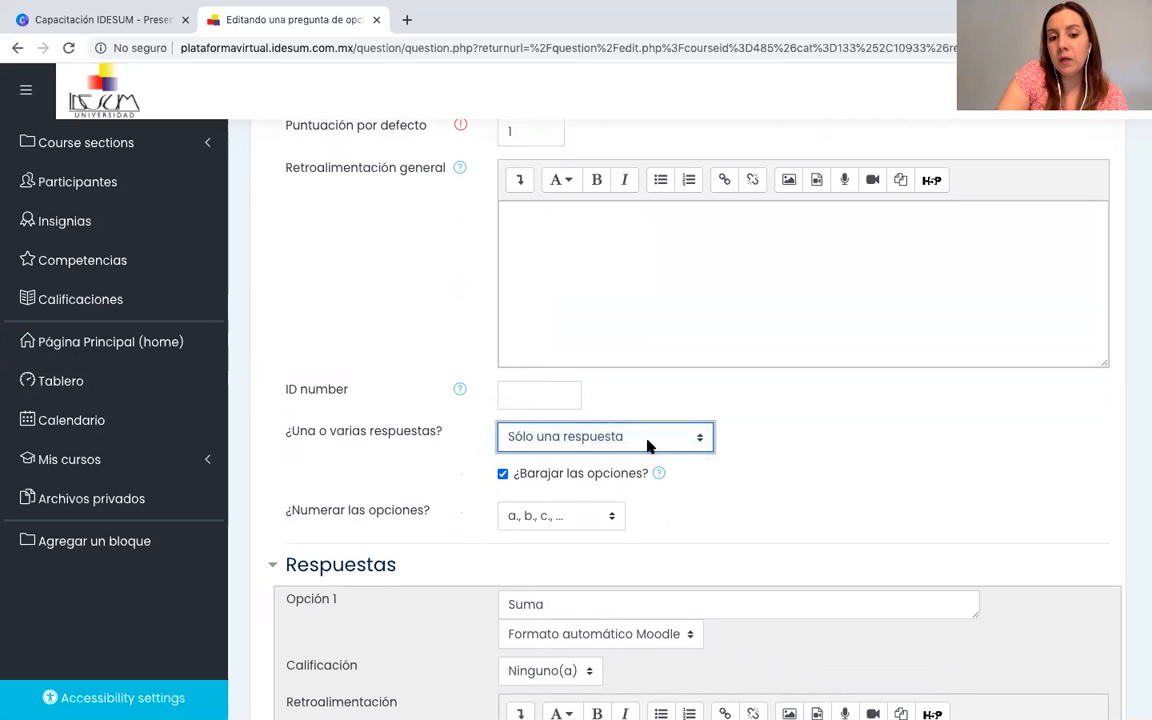
{"action": "left_click", "coordinate": [701, 444]}
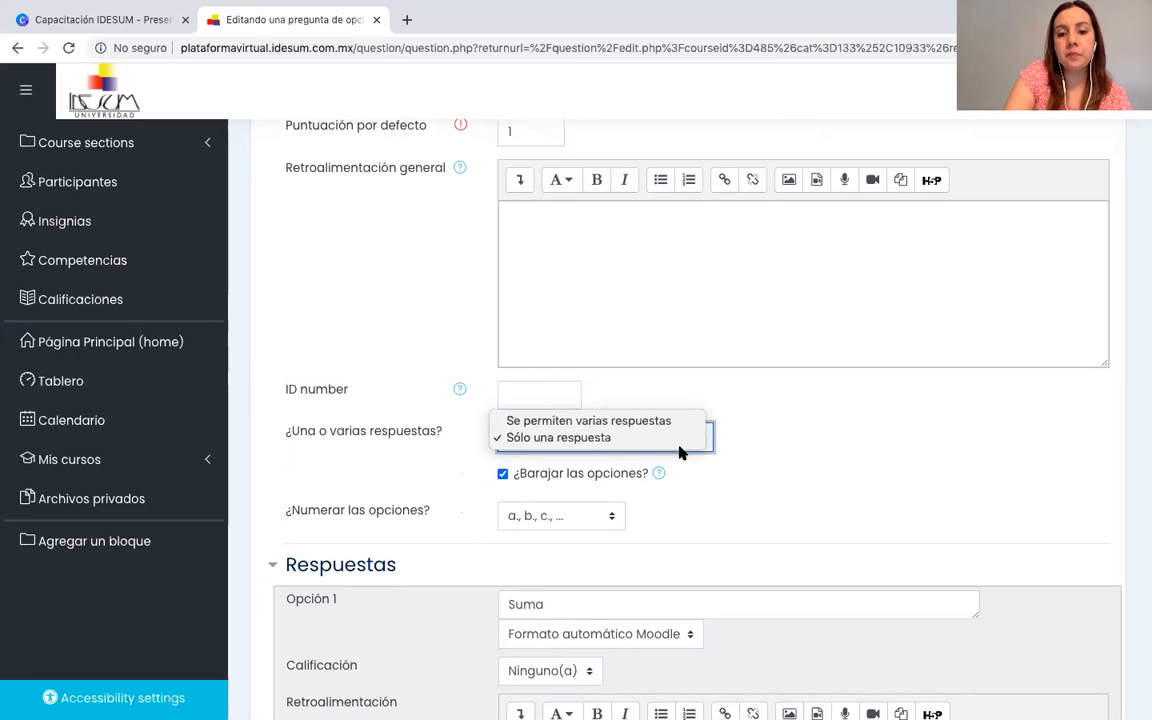
{"action": "left_click", "coordinate": [680, 440]}
Check the option shuffling setting and the answer options of Pregunta 1, including the grade choices for Opción 1, Suma.
{"action": "scroll", "coordinate": [750, 485], "scroll_direction": "down", "scroll_amount": 2}
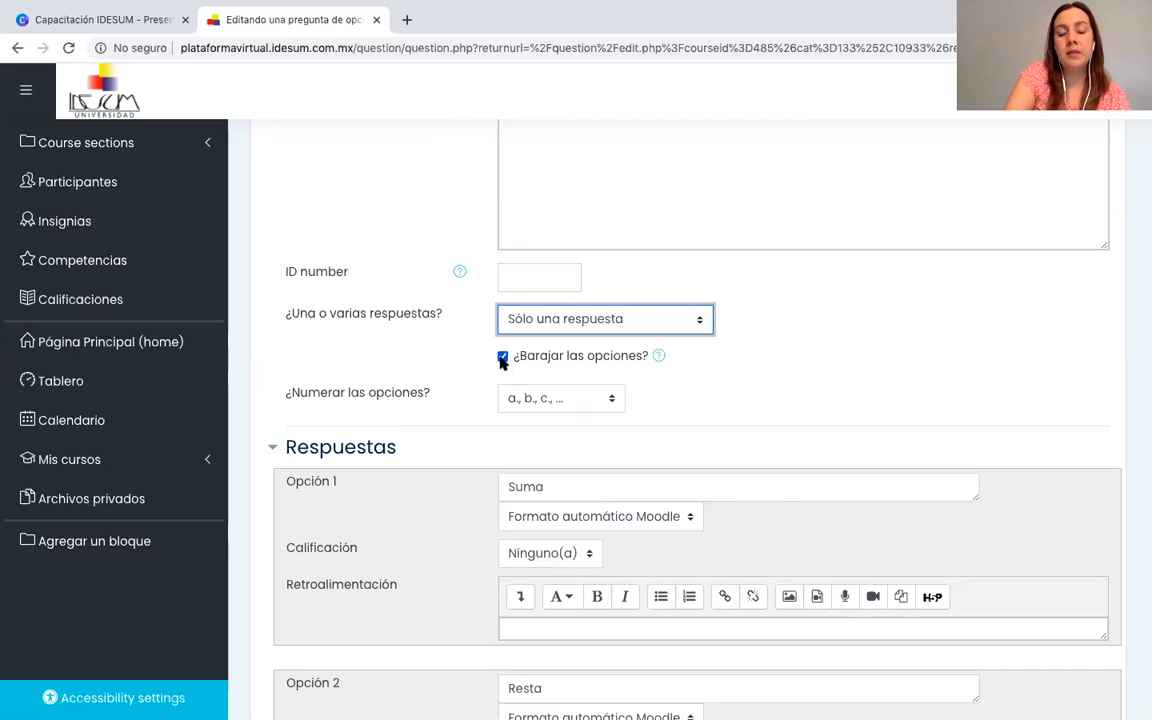
{"action": "scroll", "coordinate": [501, 358], "scroll_direction": "down", "scroll_amount": 2}
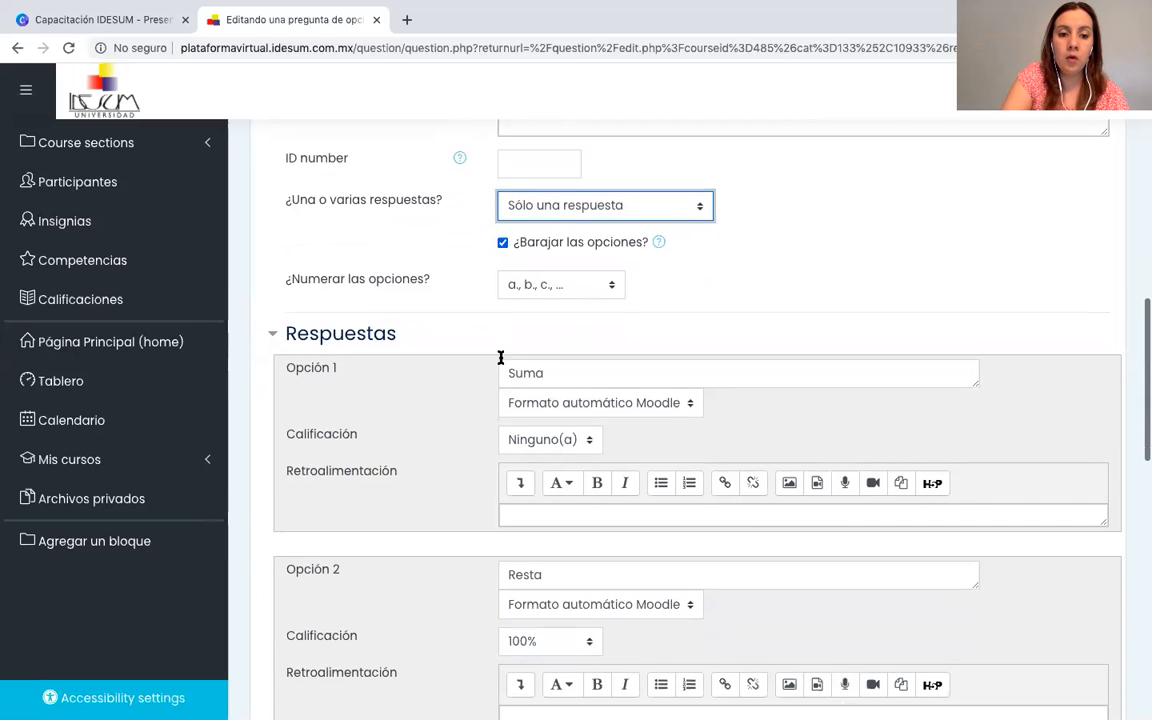
{"action": "scroll", "coordinate": [501, 358], "scroll_direction": "down", "scroll_amount": 3}
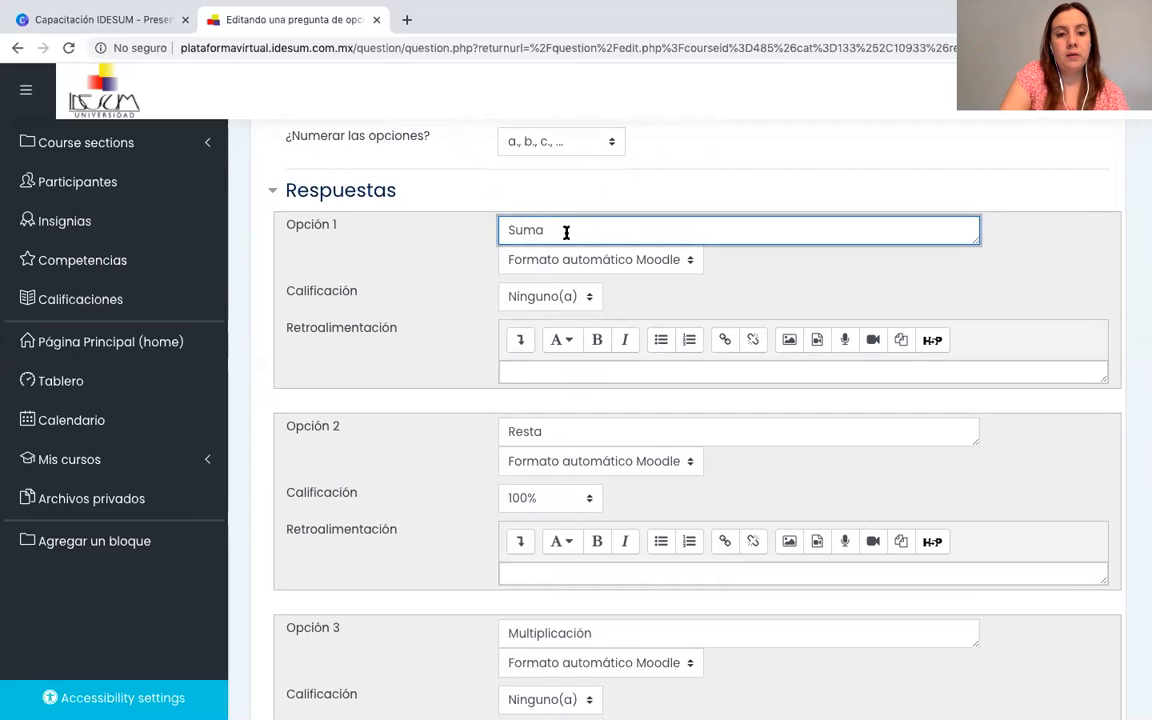
{"action": "left_click", "coordinate": [589, 300]}
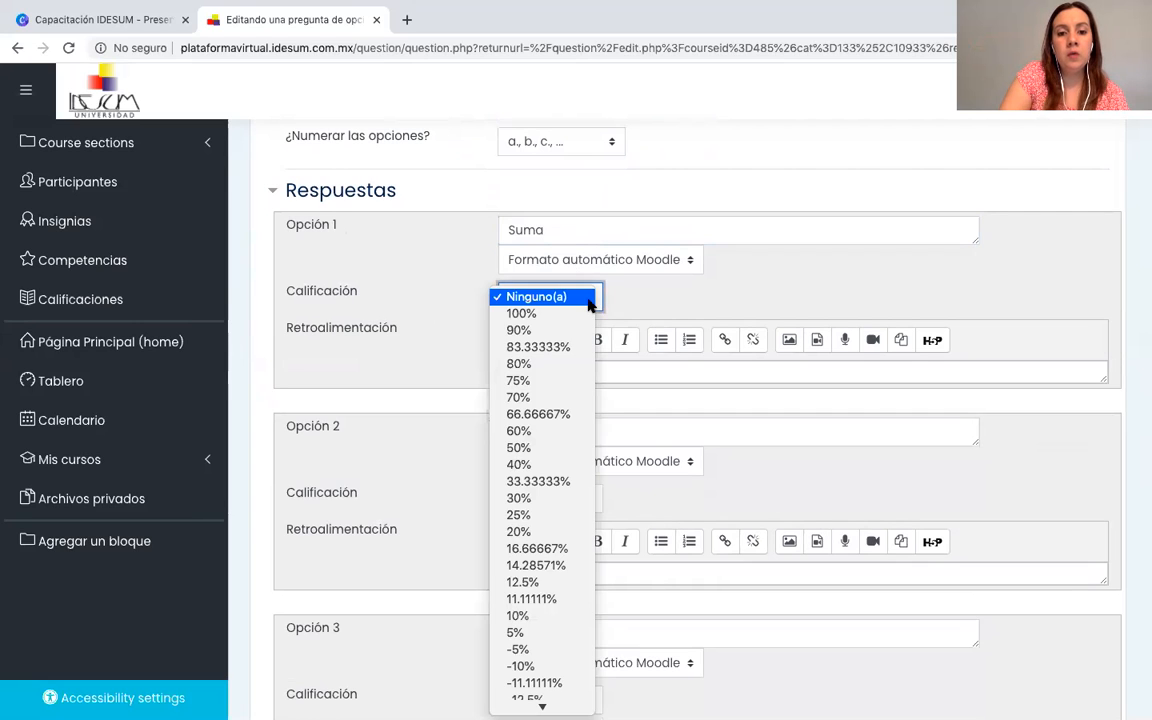
{"action": "left_click", "coordinate": [590, 305]}
{"action": "scroll", "coordinate": [589, 305], "scroll_direction": "down", "scroll_amount": 1}
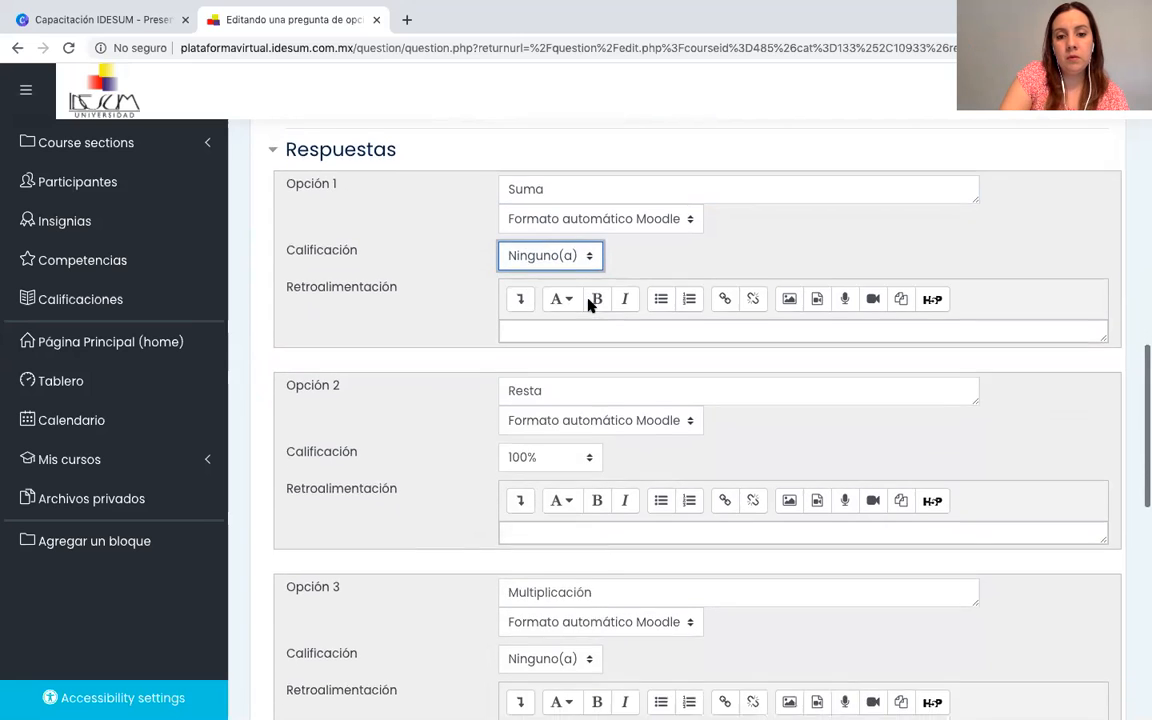
{"action": "scroll", "coordinate": [588, 305], "scroll_direction": "up", "scroll_amount": 1}
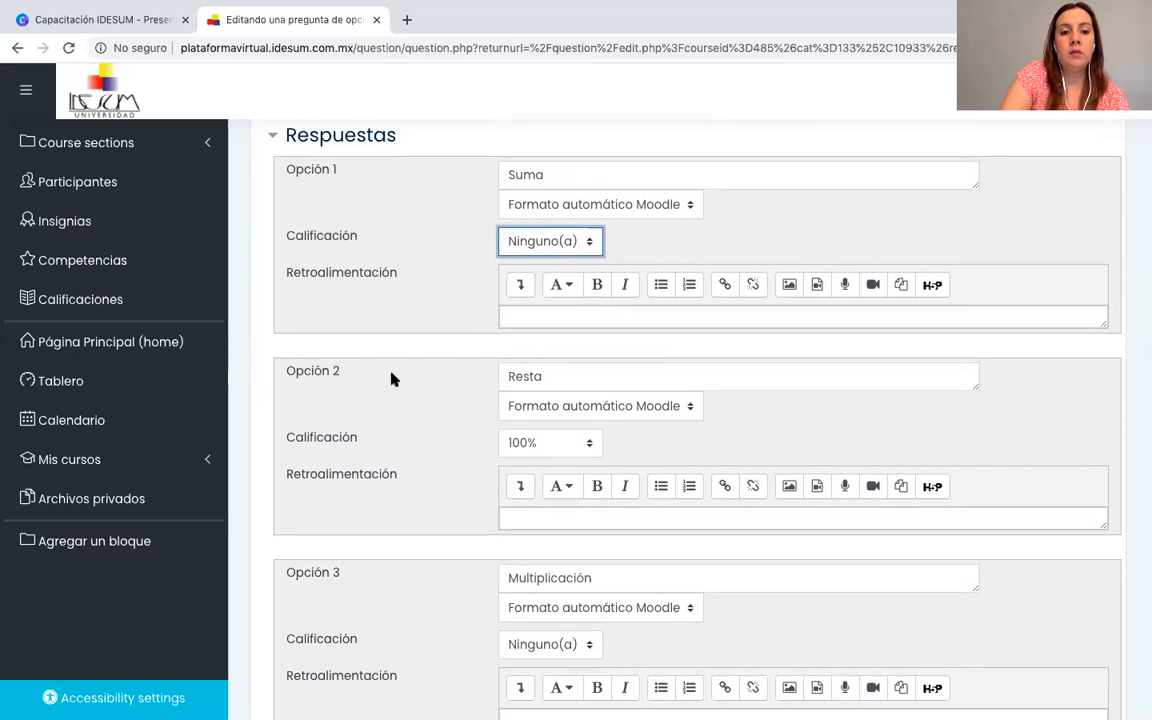
Compare the grades of Opción 1, Suma, and Opción 2, Resta, and select Ninguno(a) for Suma.
{"action": "double_click", "coordinate": [568, 375]}
{"action": "left_click", "coordinate": [462, 396]}
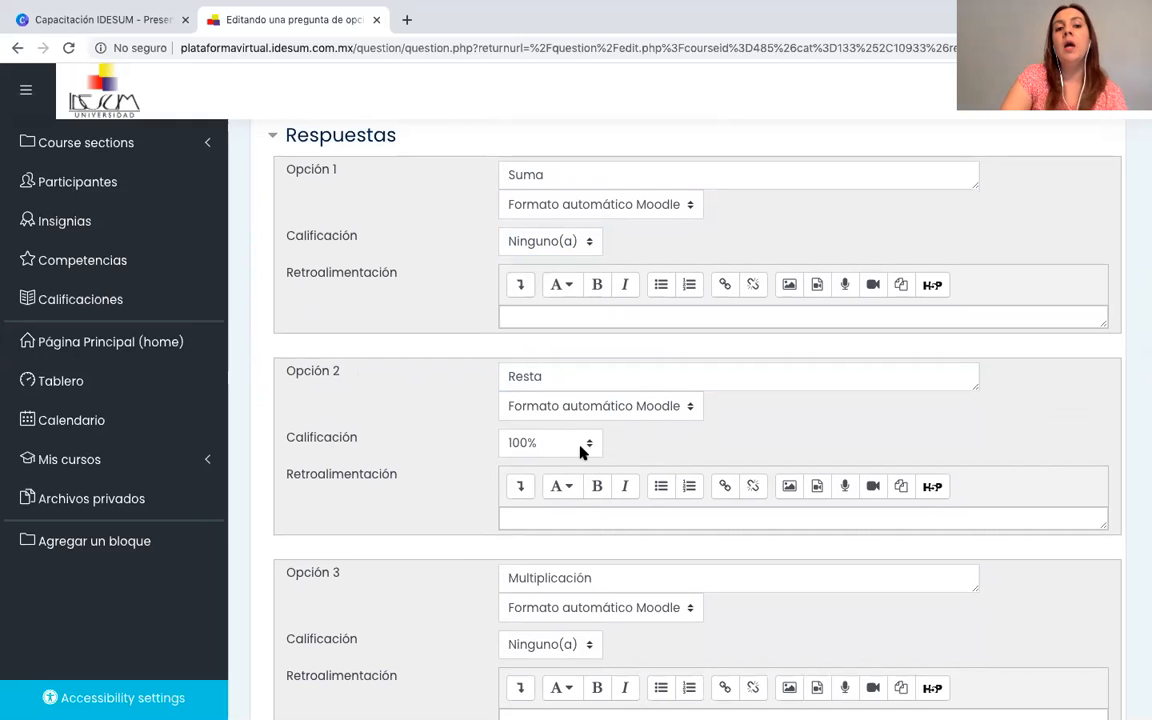
{"action": "scroll", "coordinate": [581, 452], "scroll_direction": "up", "scroll_amount": 2}
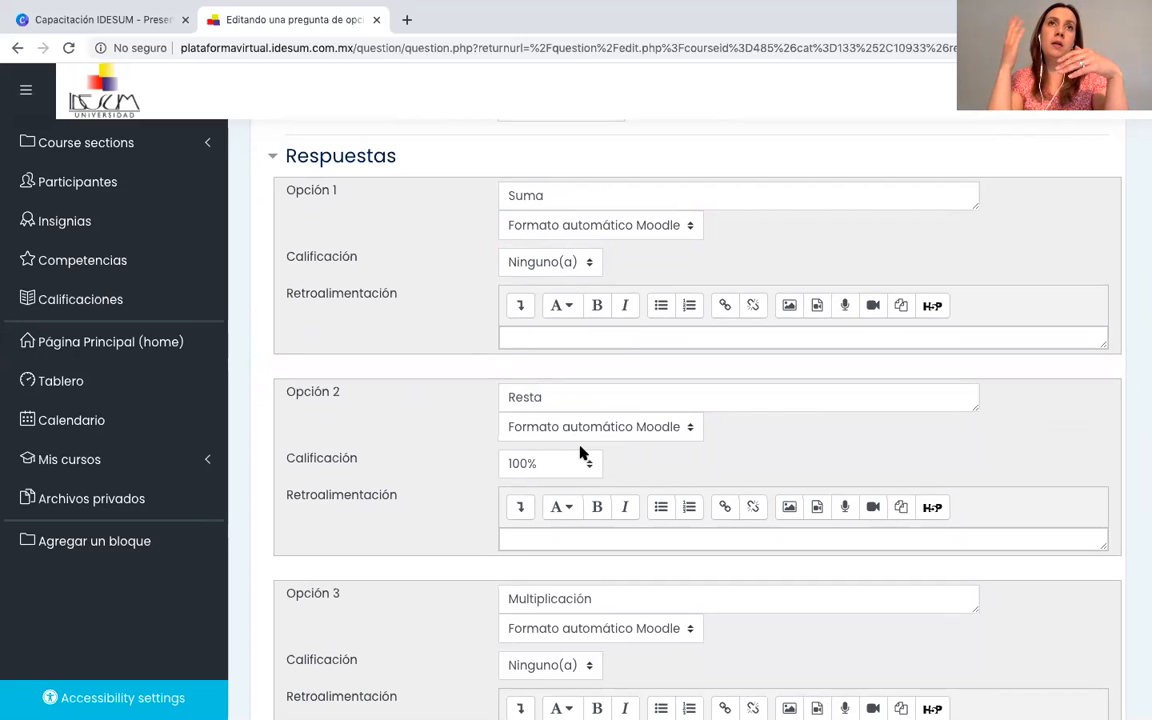
{"action": "left_click", "coordinate": [590, 266]}
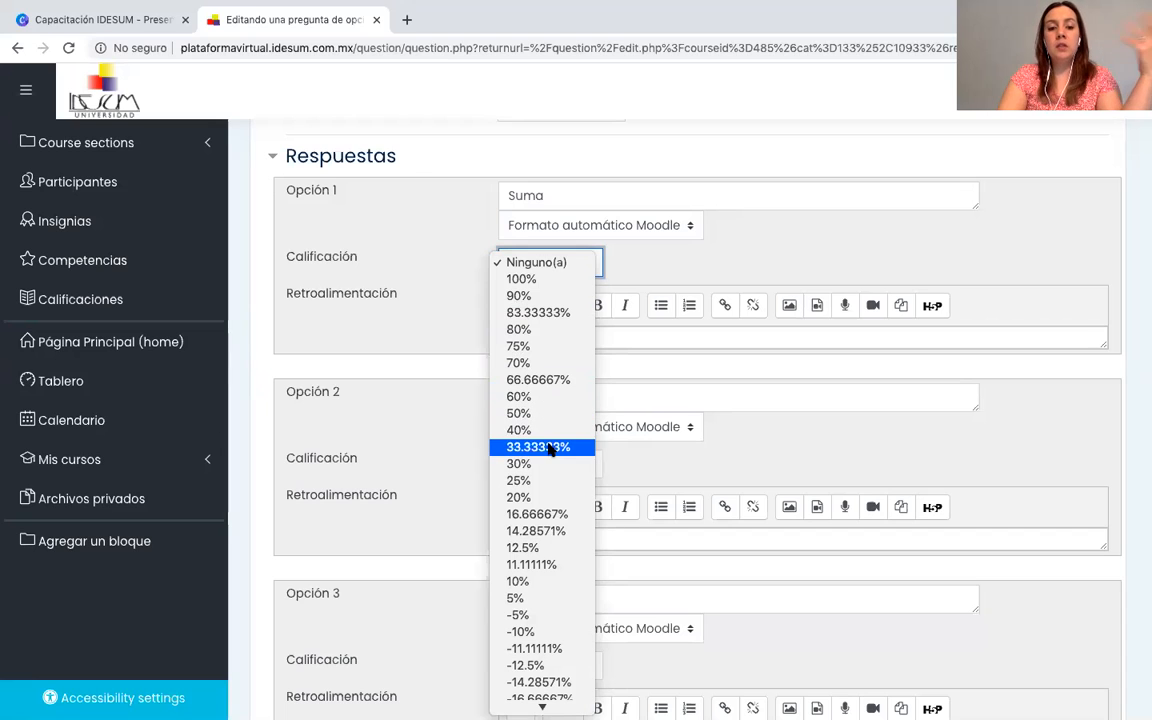
{"action": "left_click", "coordinate": [531, 263]}
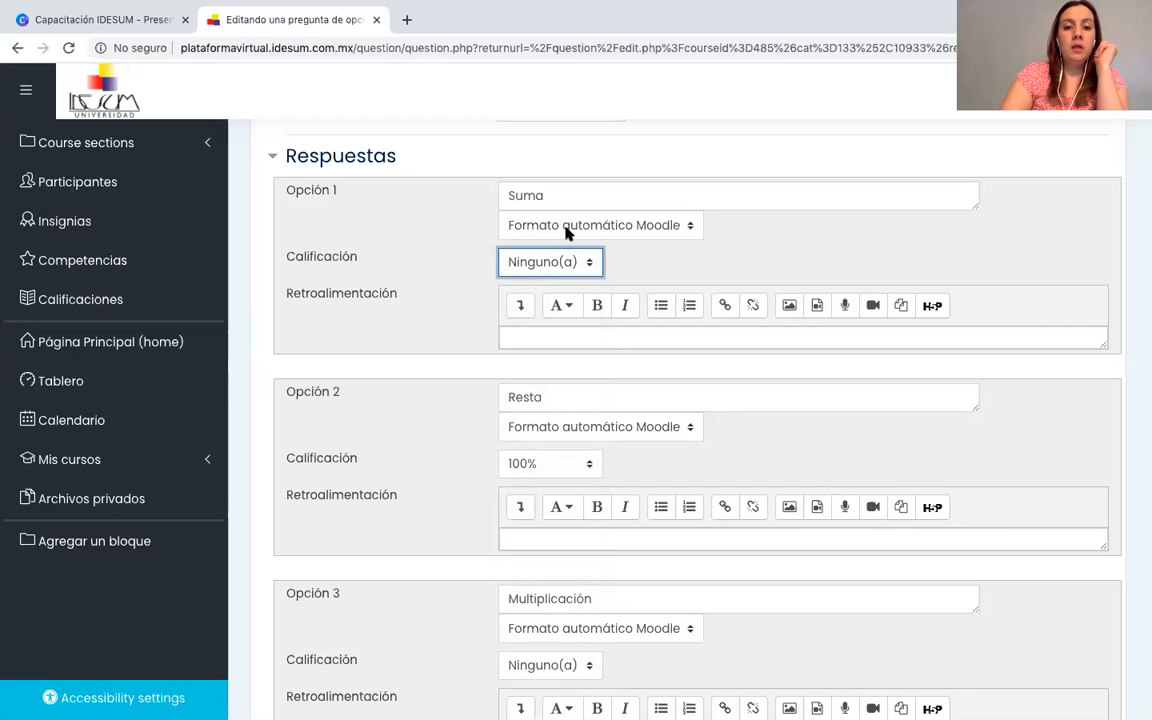
Review the answer text and grade choices for Opción 4, División, and select Ninguno(a).
{"action": "scroll", "coordinate": [638, 263], "scroll_direction": "down", "scroll_amount": 5}
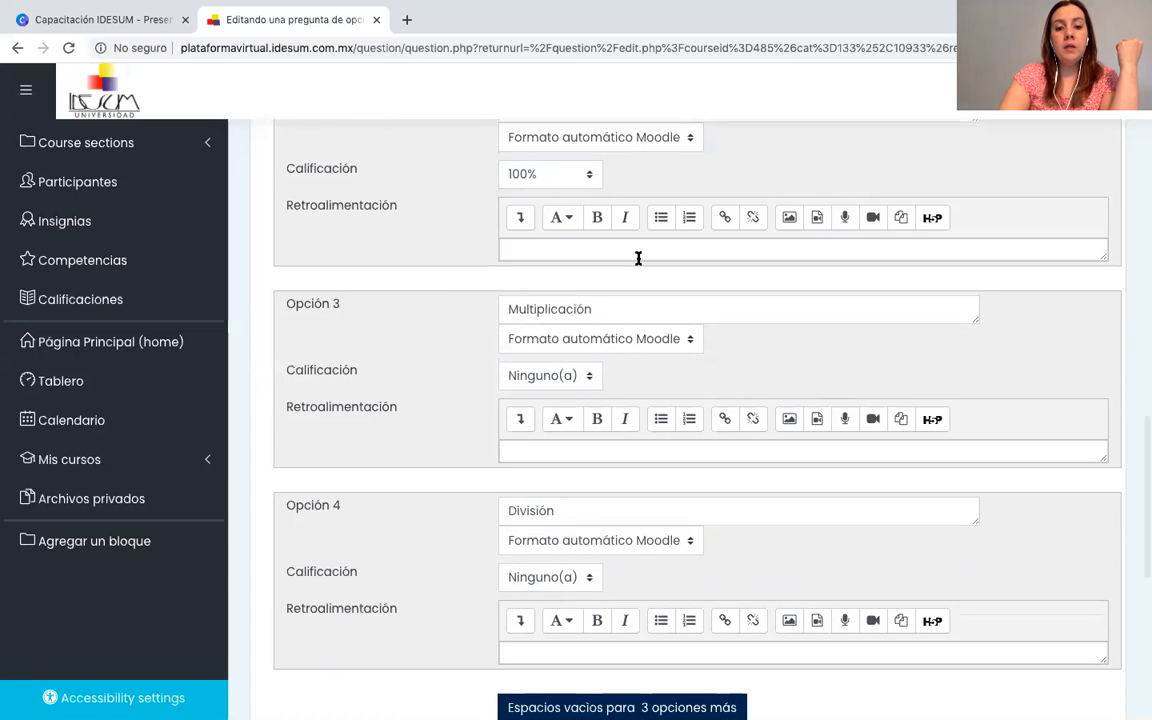
{"action": "left_click", "coordinate": [569, 511]}
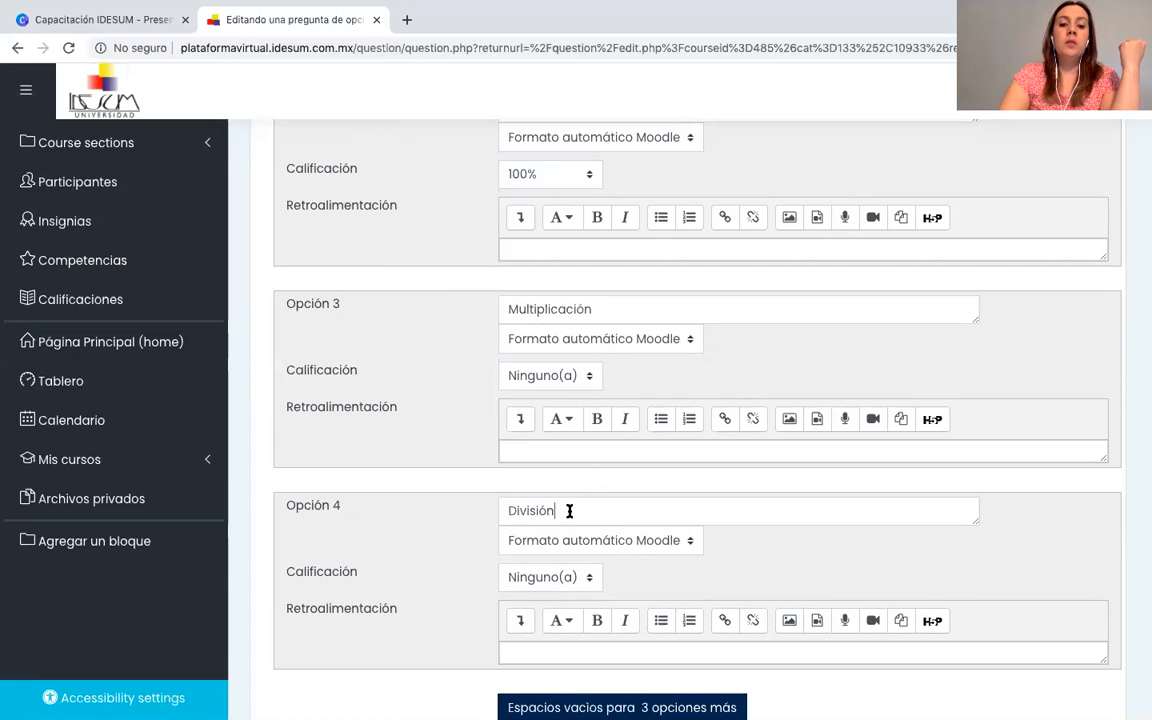
{"action": "left_click", "coordinate": [589, 578]}
{"action": "left_click", "coordinate": [573, 580]}
Check the grades across the answer options of Pregunta 1 and save the question's changes.
{"action": "scroll", "coordinate": [571, 582], "scroll_direction": "down", "scroll_amount": 1}
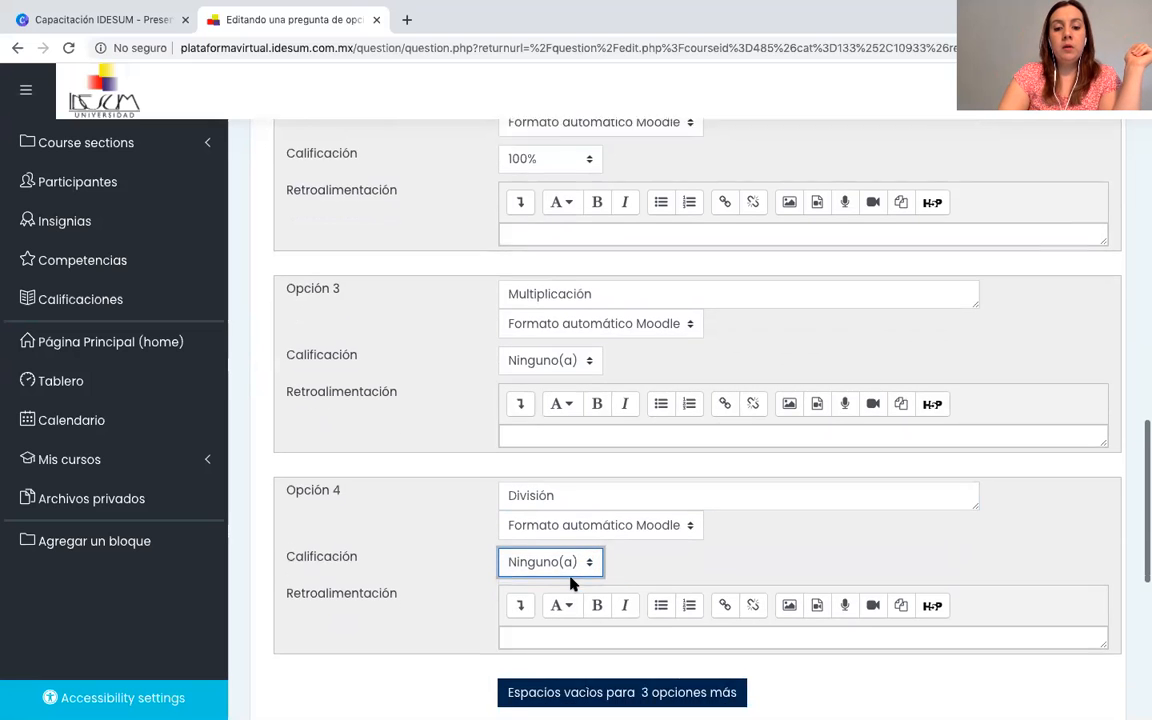
{"action": "scroll", "coordinate": [571, 582], "scroll_direction": "up", "scroll_amount": 3}
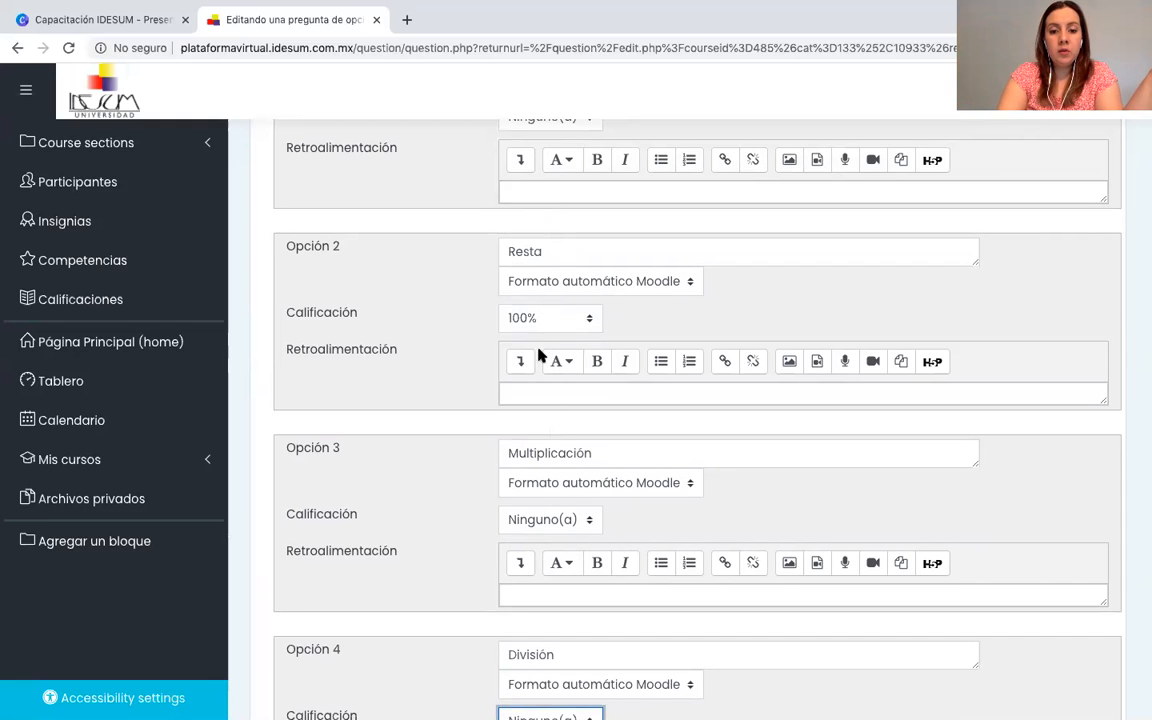
{"action": "scroll", "coordinate": [596, 352], "scroll_direction": "down", "scroll_amount": 3}
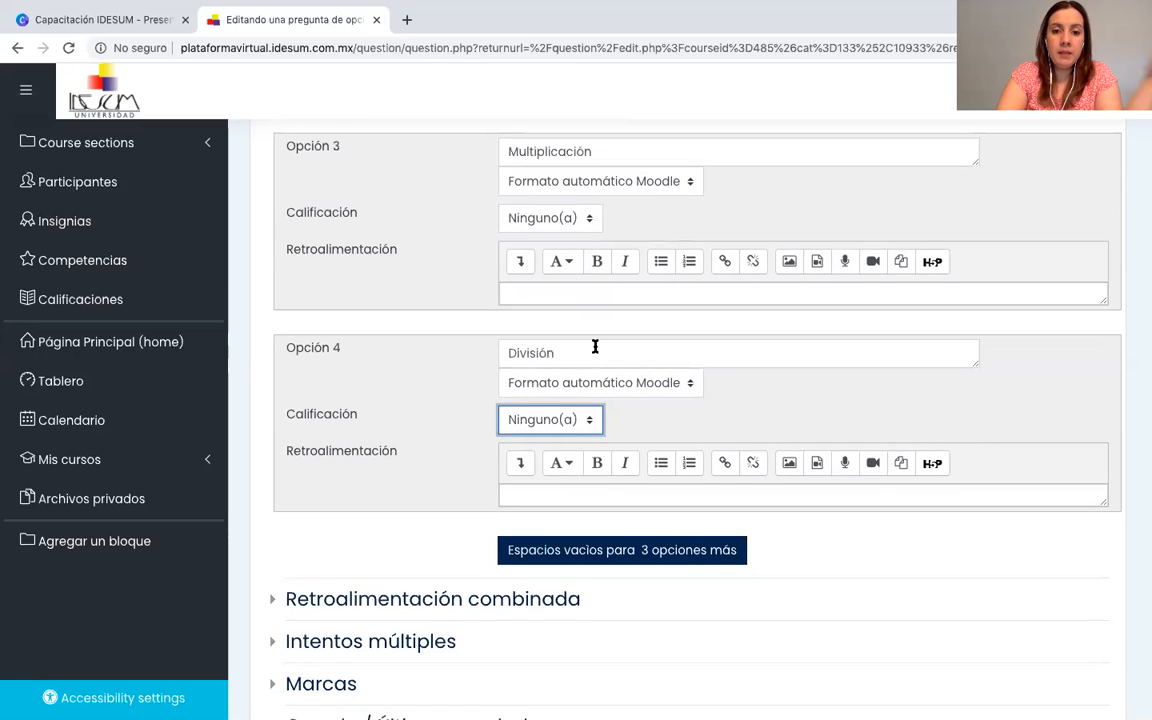
{"action": "scroll", "coordinate": [595, 346], "scroll_direction": "down", "scroll_amount": 3}
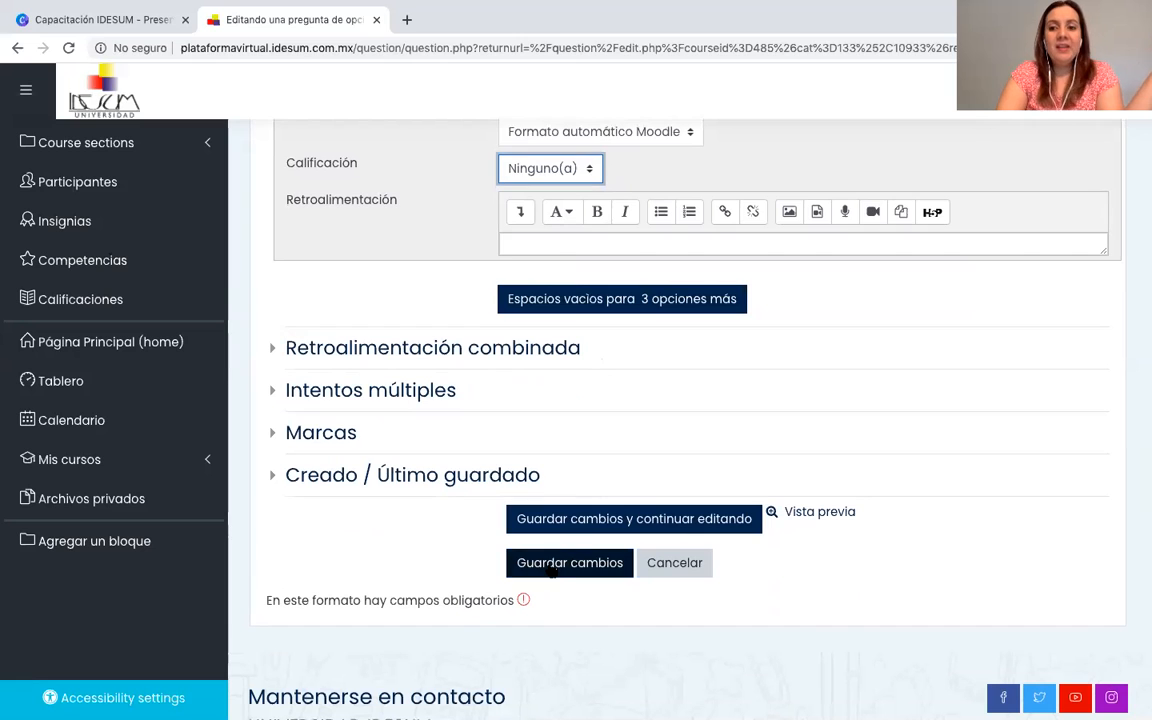
{"action": "left_click", "coordinate": [552, 566]}
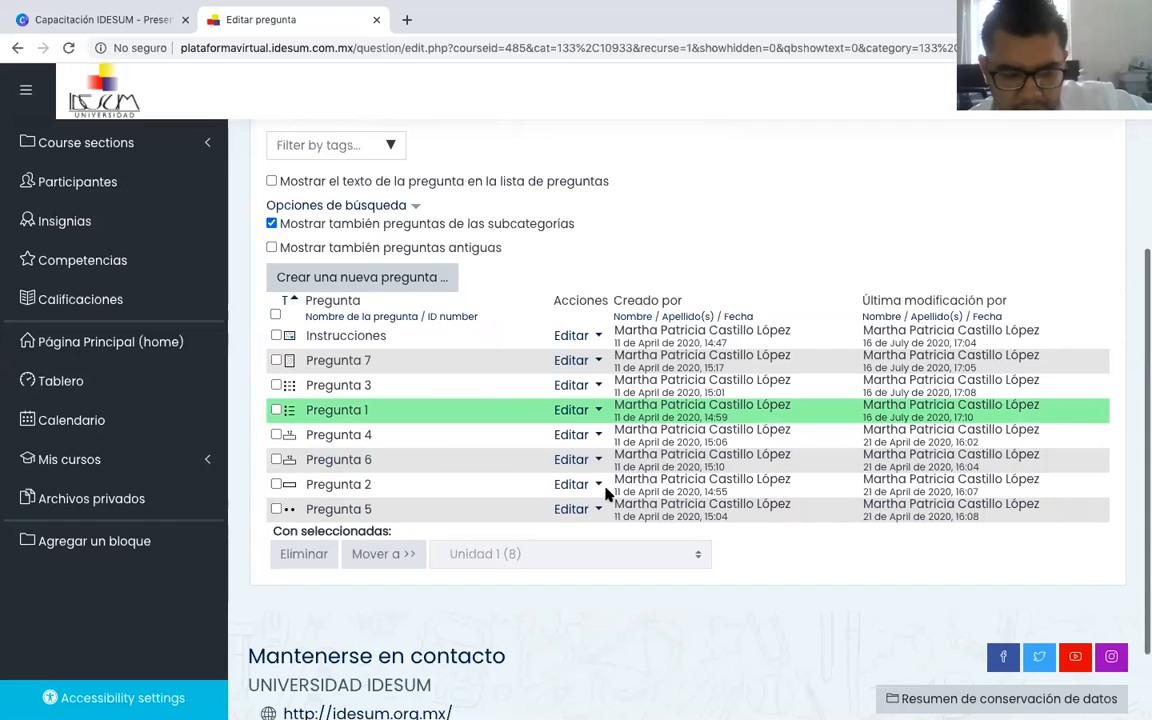
Open the numerical question Pregunta 4 for editing and examine its question type, name and question text.
{"action": "left_click", "coordinate": [572, 410]}
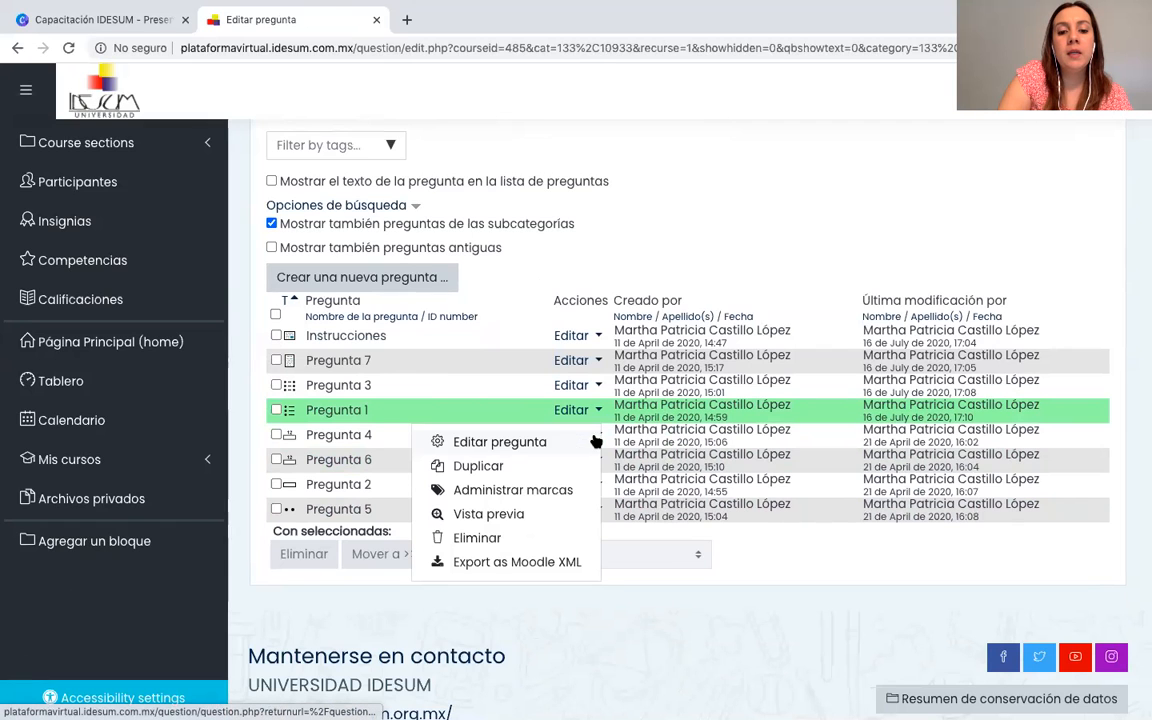
{"action": "left_click", "coordinate": [517, 442]}
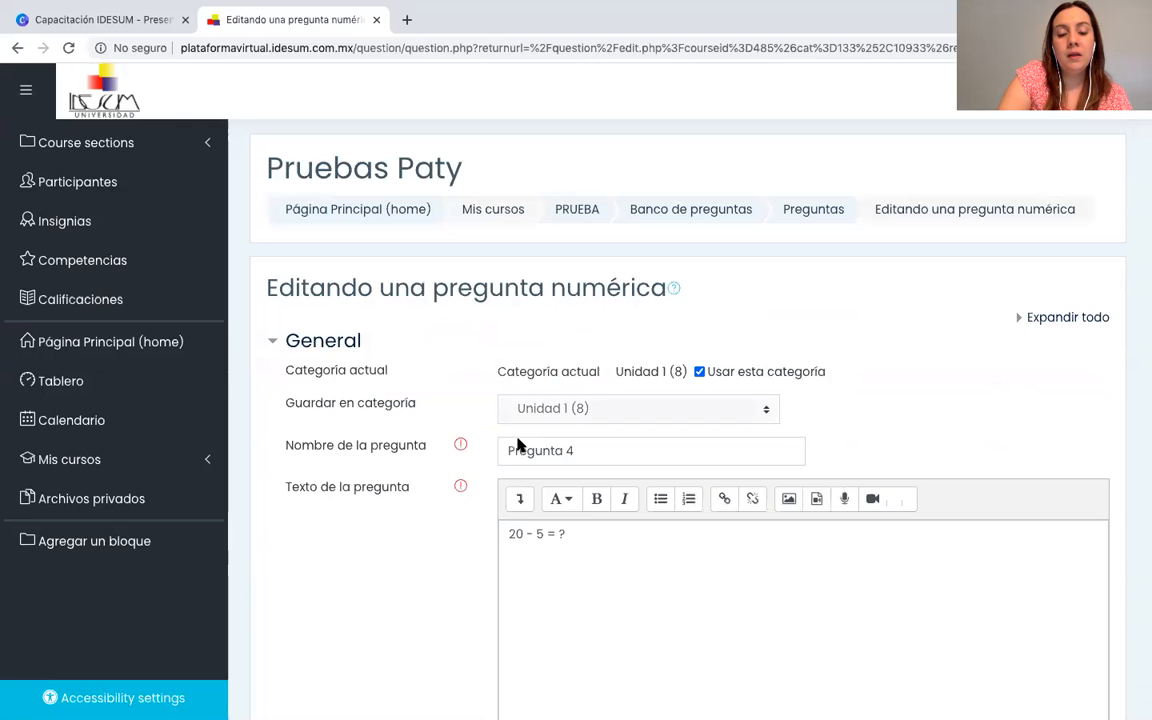
{"action": "scroll", "coordinate": [518, 445], "scroll_direction": "down", "scroll_amount": 1}
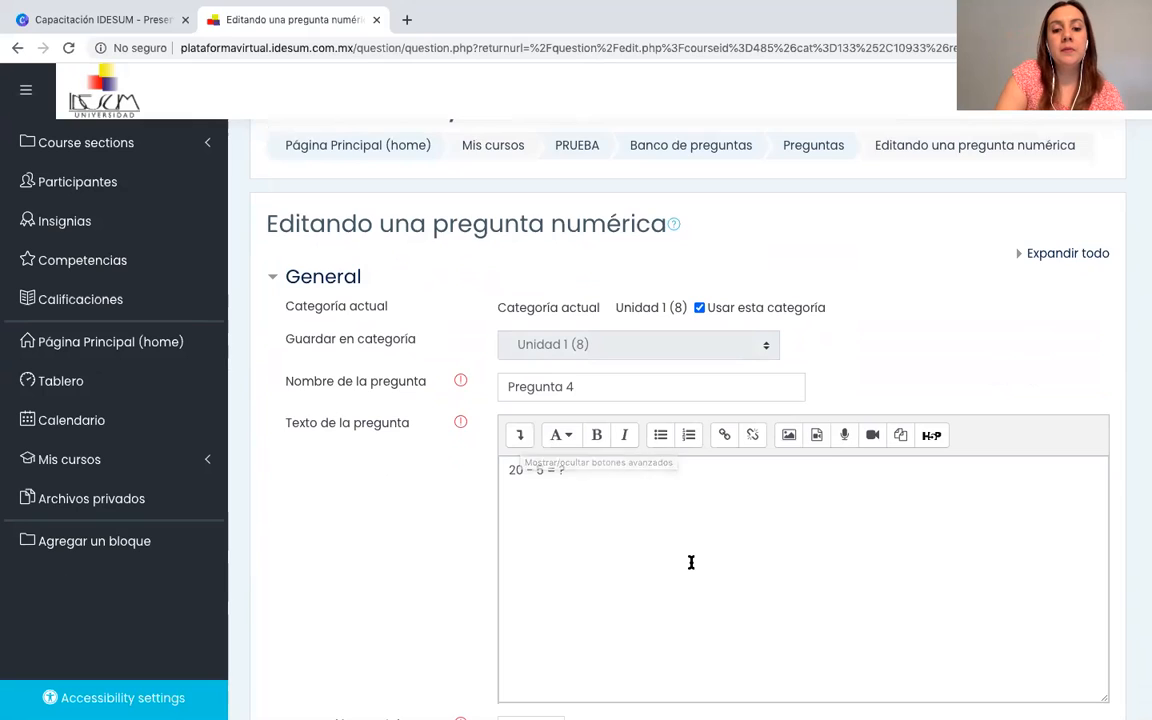
{"action": "scroll", "coordinate": [689, 560], "scroll_direction": "down", "scroll_amount": 1}
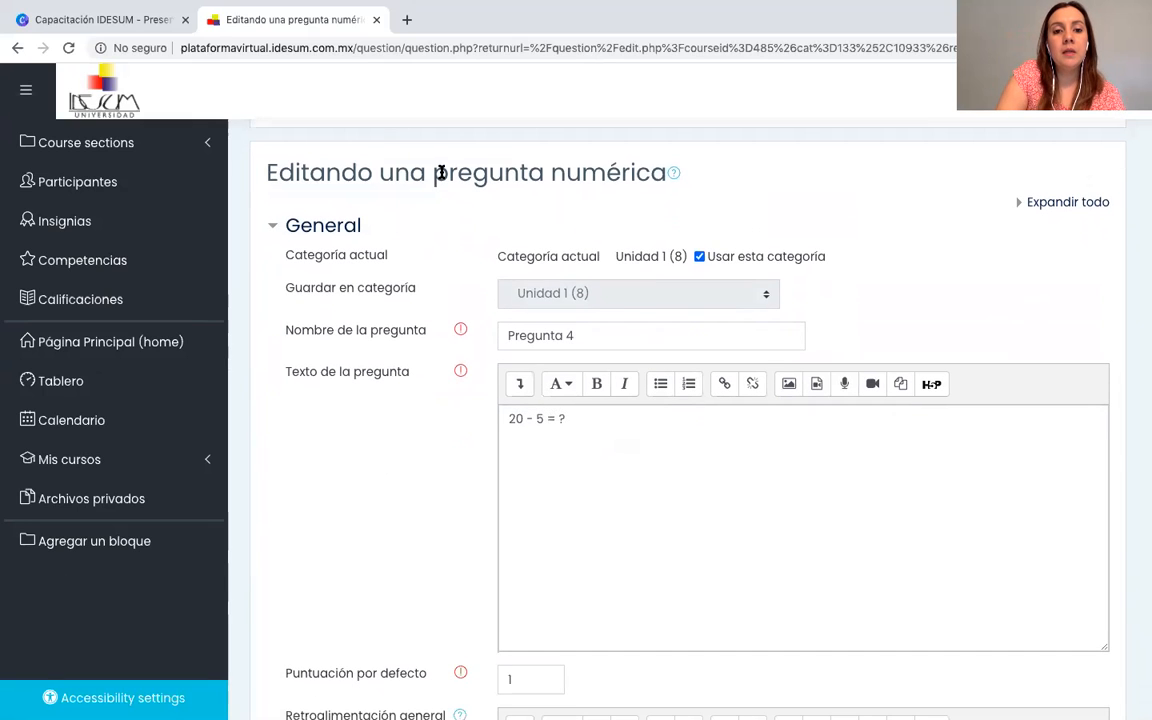
{"action": "left_click_drag", "start_coordinate": [434, 173], "coordinate": [672, 186]}
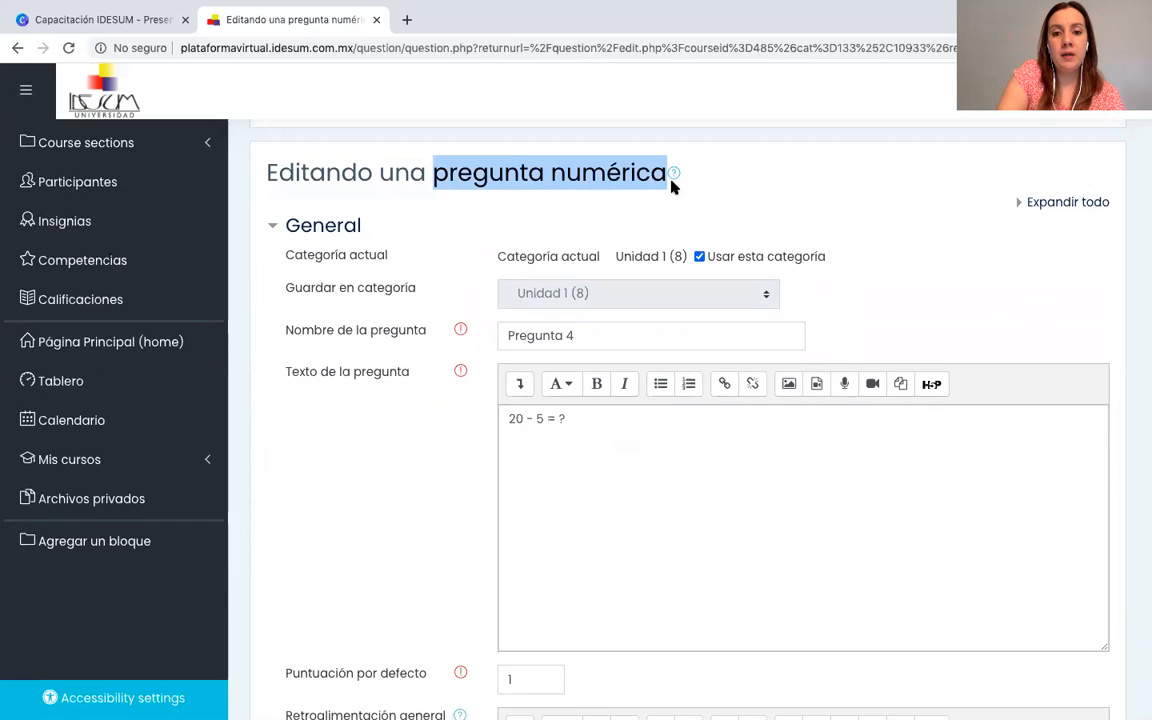
{"action": "left_click", "coordinate": [727, 178]}
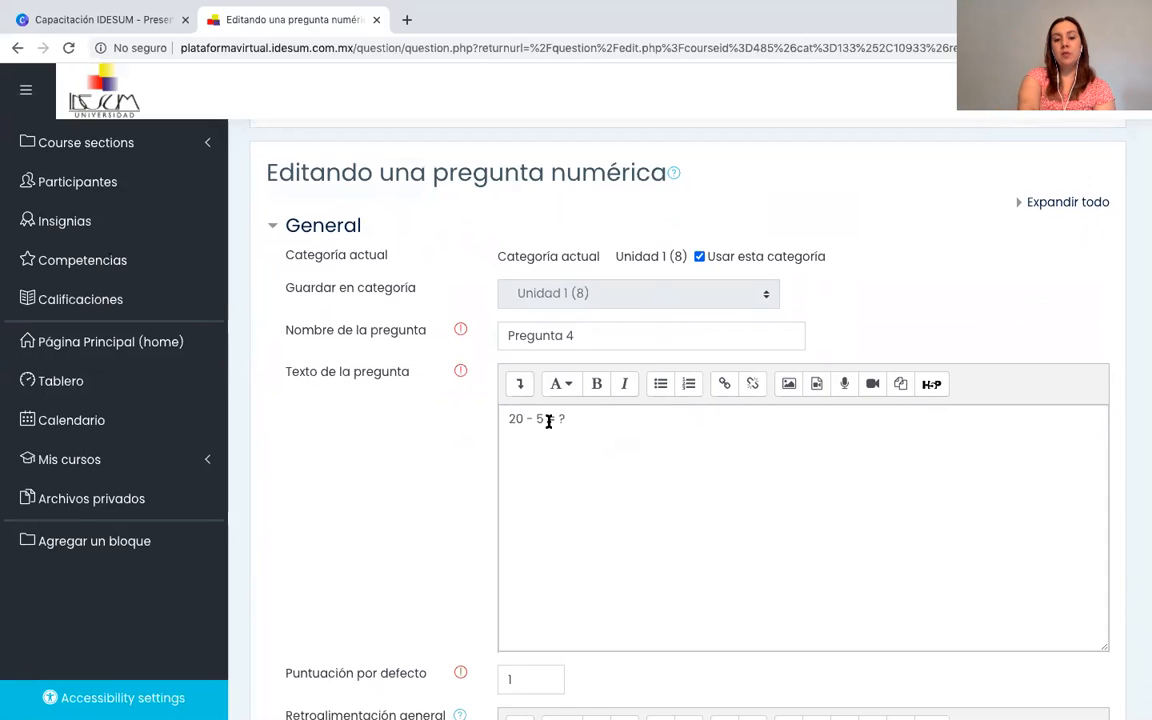
{"action": "left_click_drag", "start_coordinate": [573, 419], "coordinate": [551, 419]}
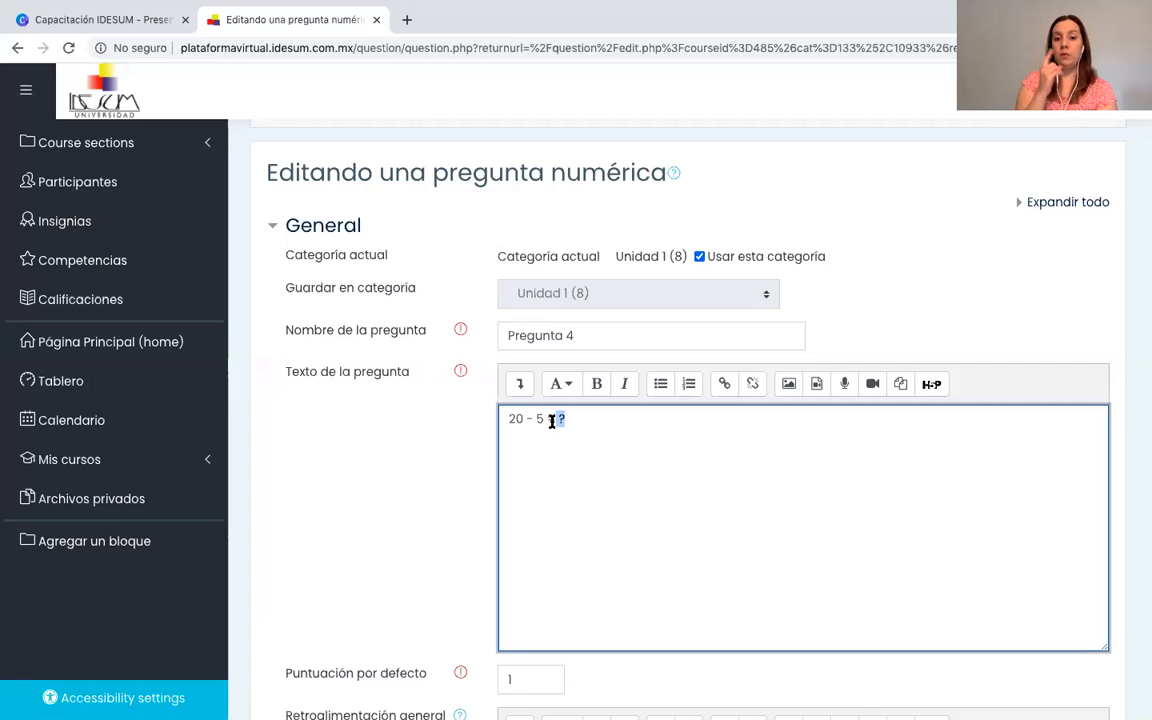
Examine the default mark of Pregunta 4 and the value, error margin and grade of Respuesta 1.
{"action": "scroll", "coordinate": [551, 421], "scroll_direction": "down", "scroll_amount": 5}
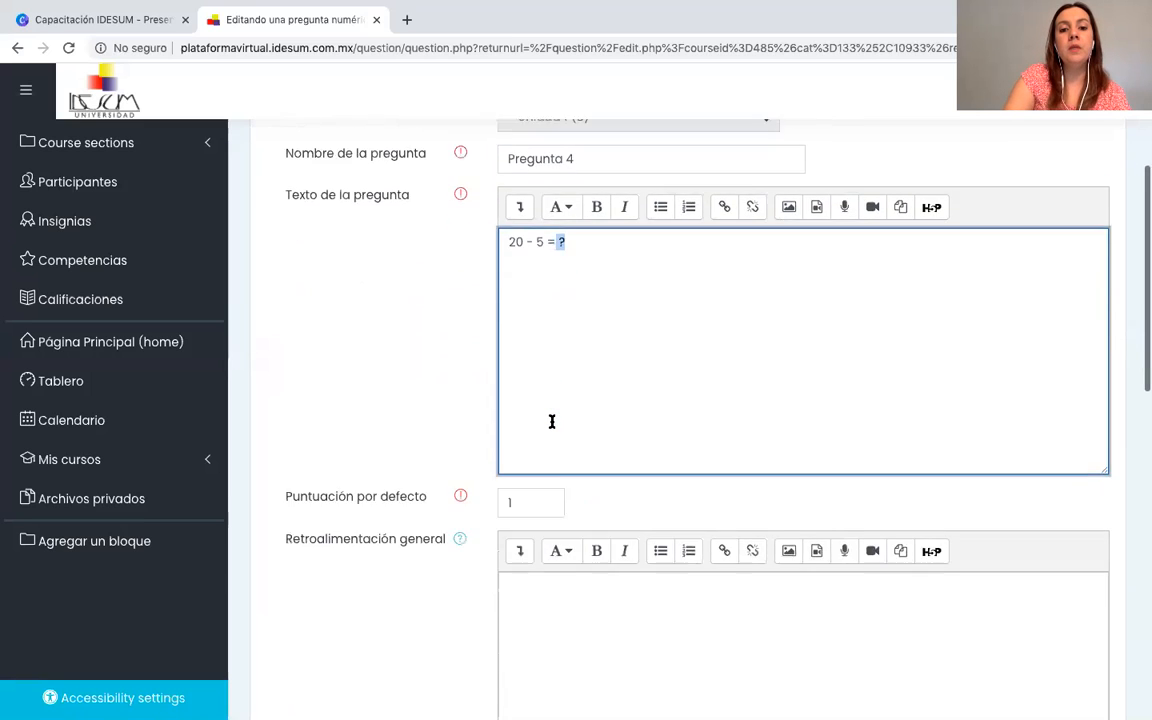
{"action": "scroll", "coordinate": [551, 421], "scroll_direction": "down", "scroll_amount": 3}
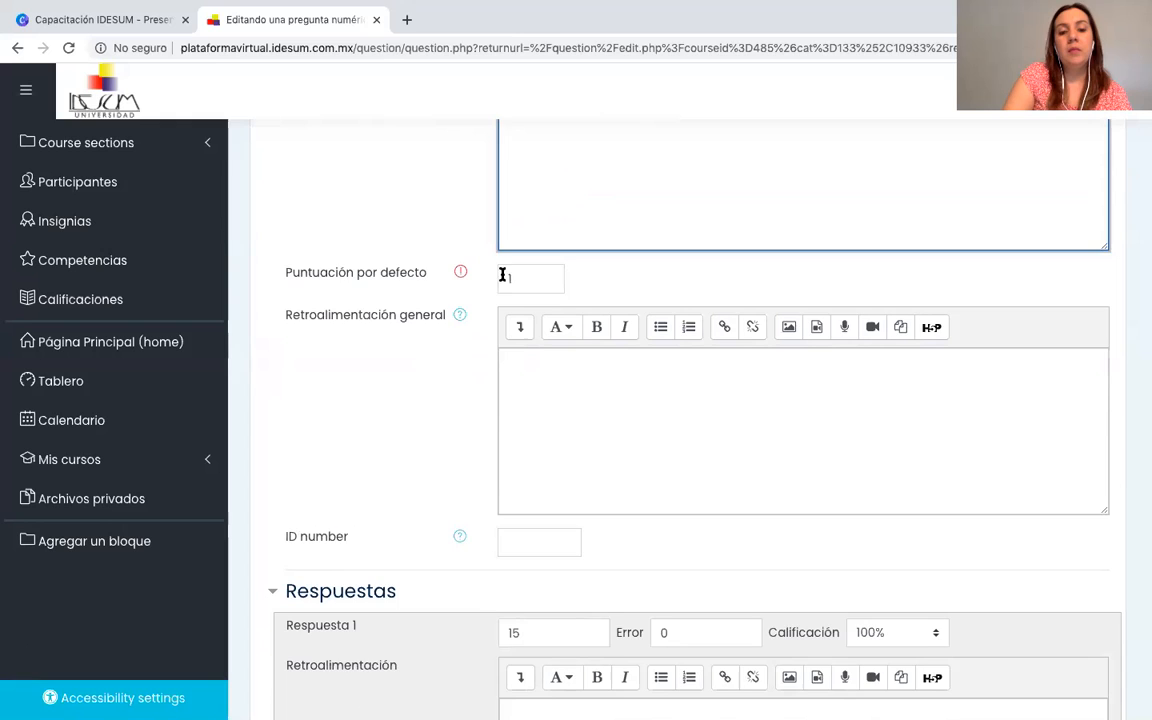
{"action": "scroll", "coordinate": [514, 285], "scroll_direction": "down", "scroll_amount": 6}
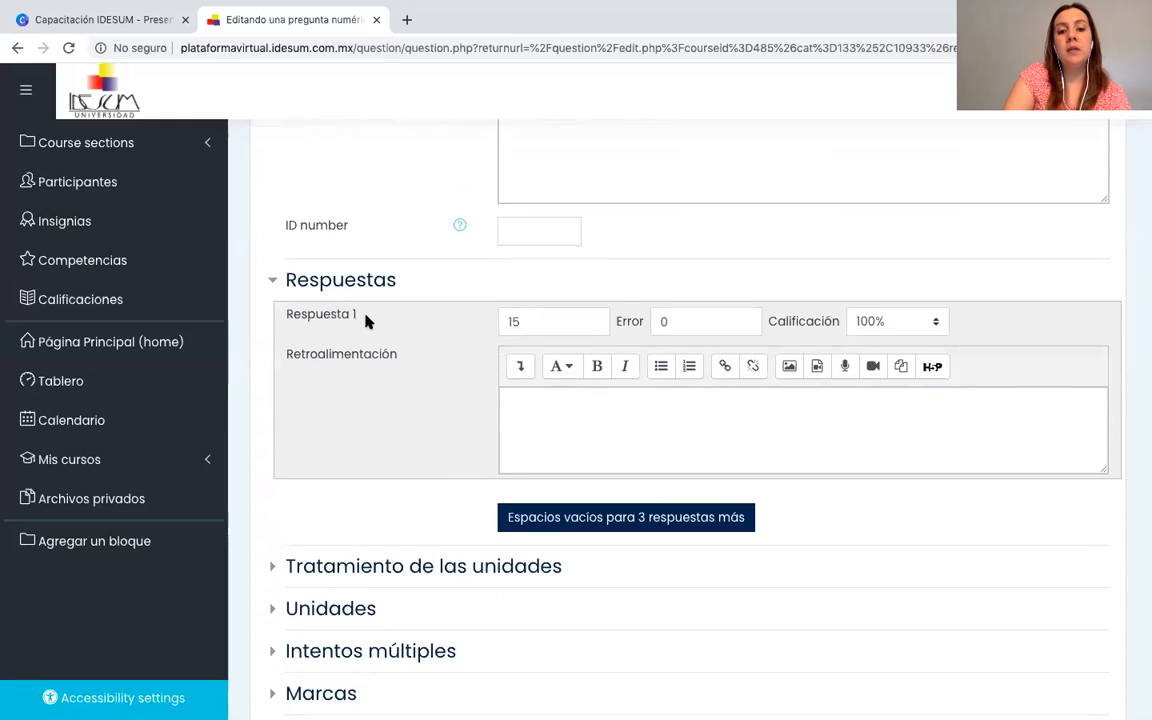
{"action": "left_click", "coordinate": [537, 323]}
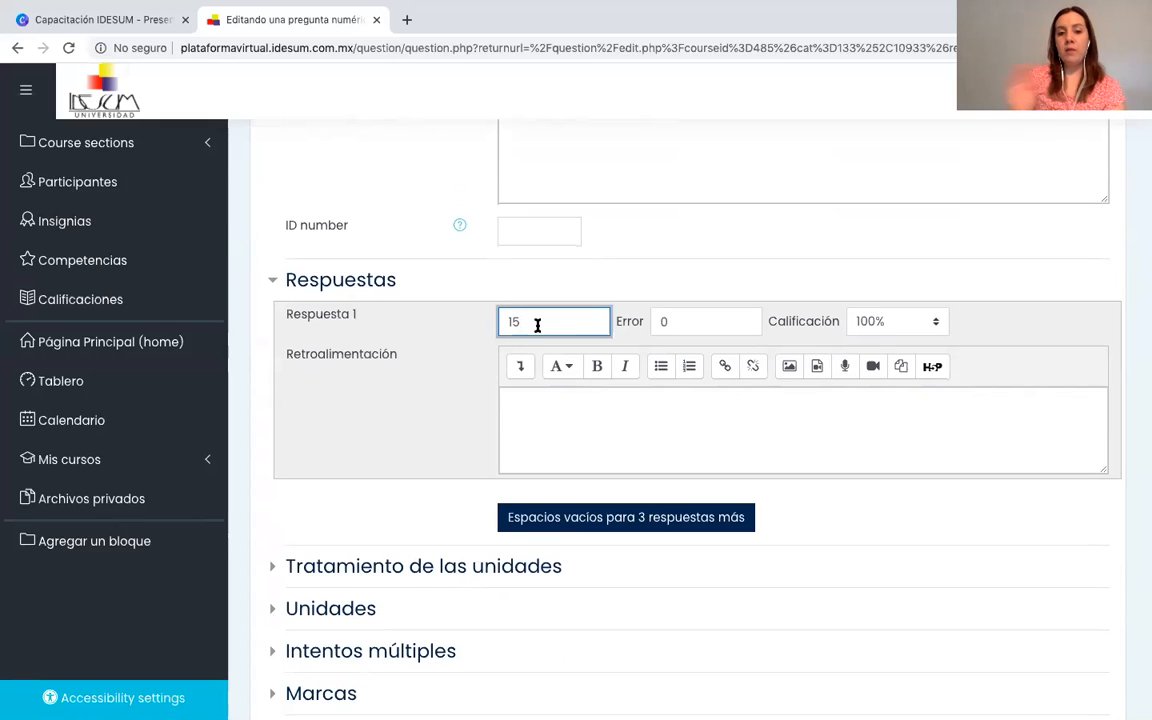
{"action": "left_click", "coordinate": [684, 325]}
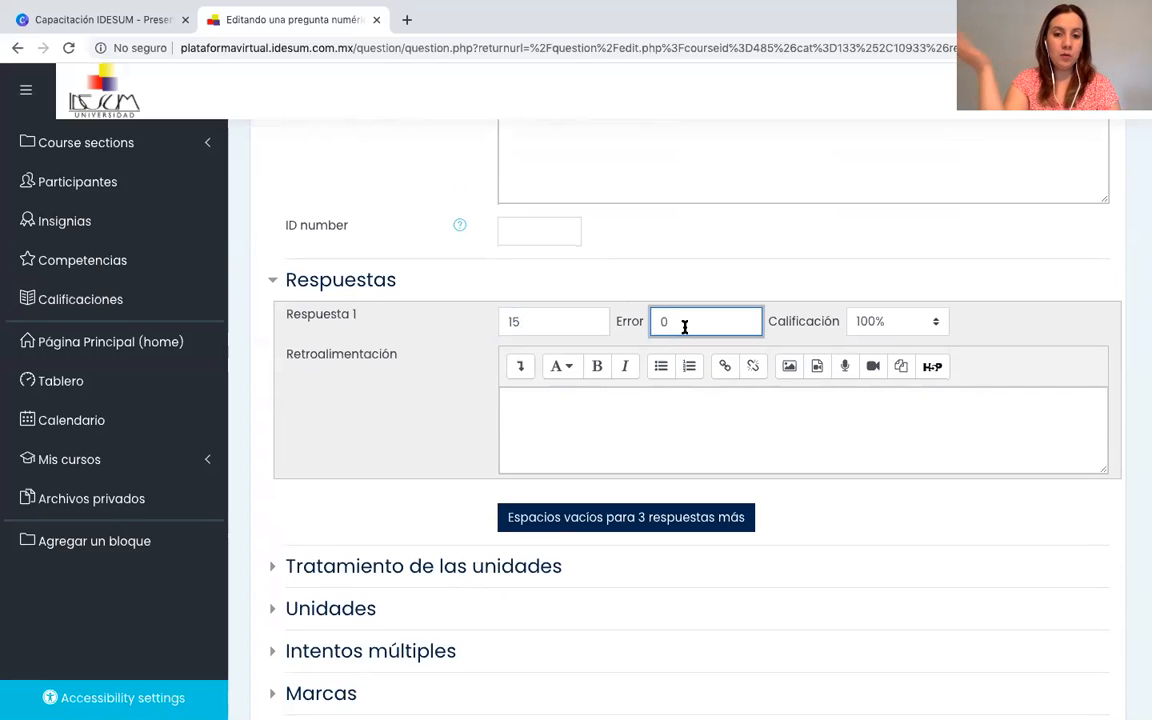
{"action": "left_click", "coordinate": [540, 320]}
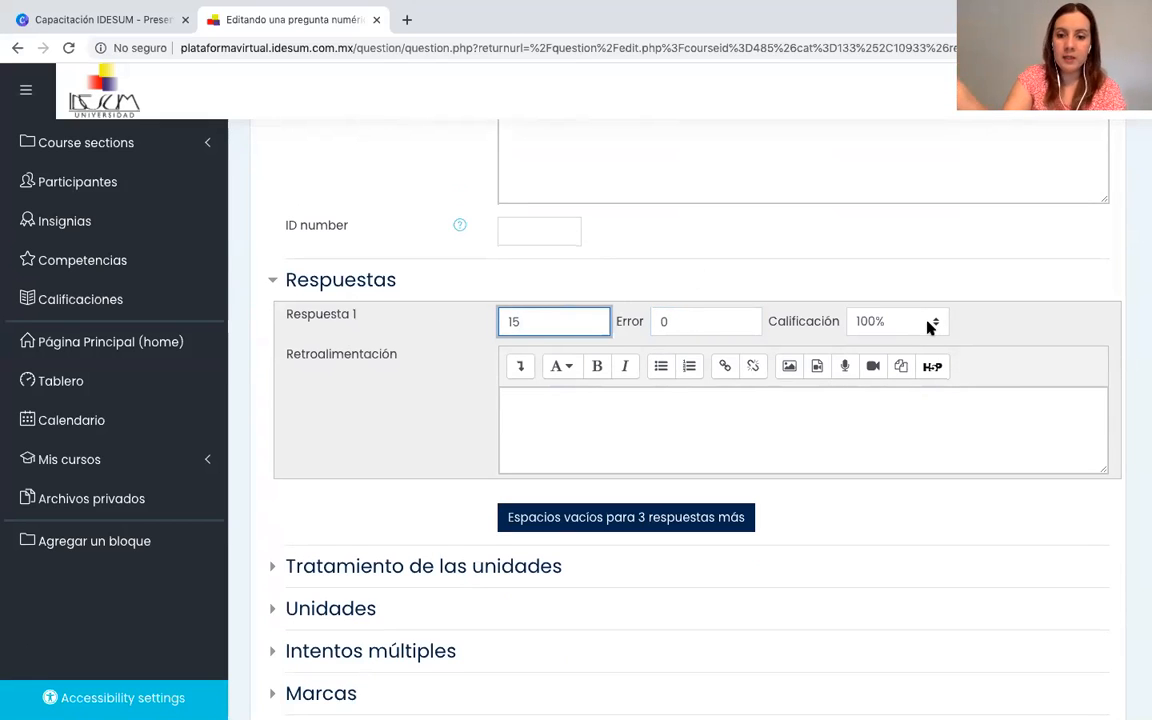
Look over the remaining settings sections of Pregunta 4 and save the changes.
{"action": "scroll", "coordinate": [928, 327], "scroll_direction": "down", "scroll_amount": 1}
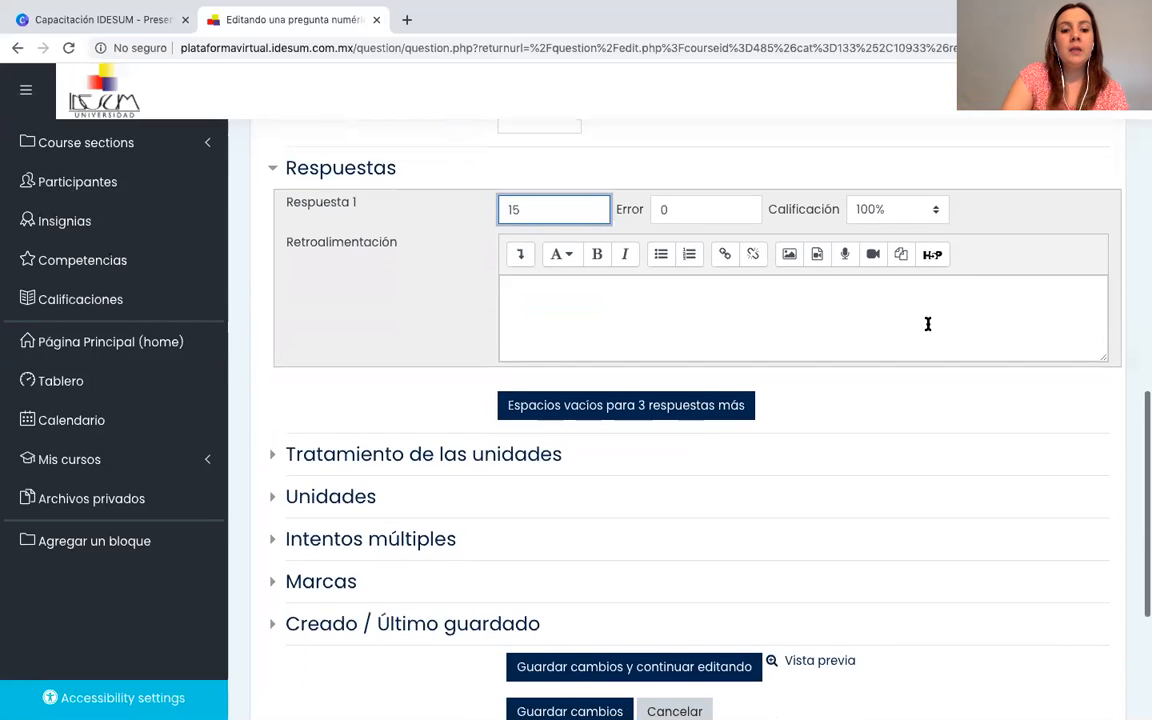
{"action": "scroll", "coordinate": [926, 321], "scroll_direction": "down", "scroll_amount": 2}
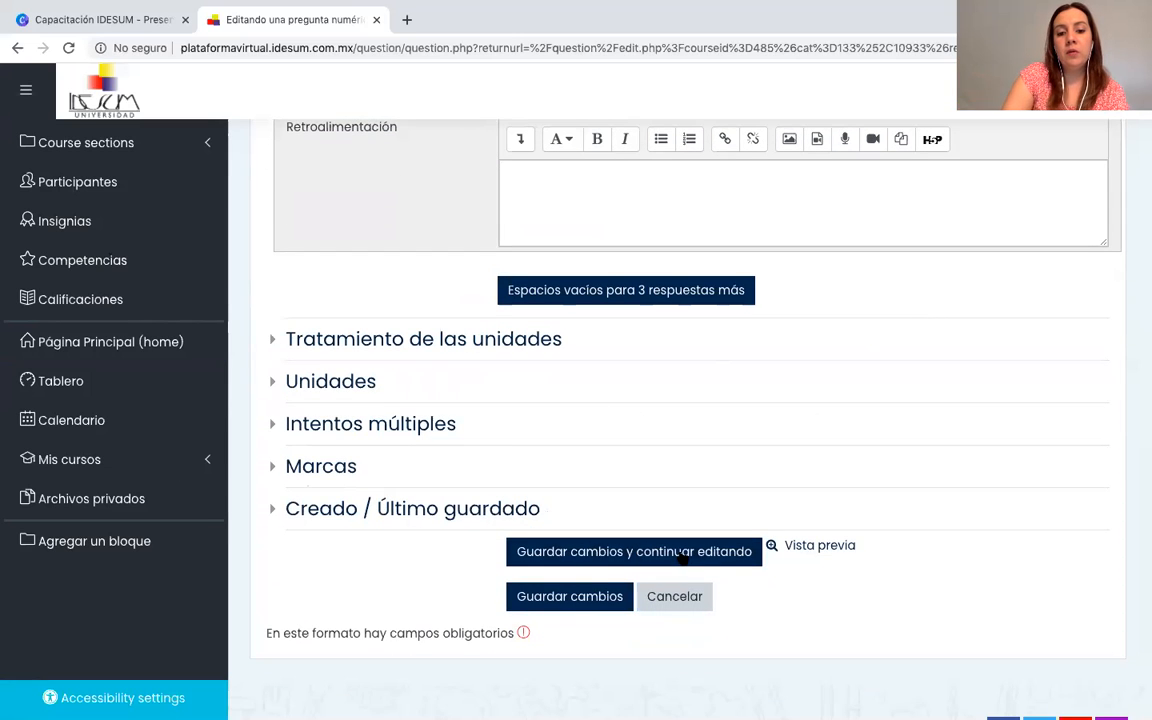
{"action": "left_click", "coordinate": [562, 600]}
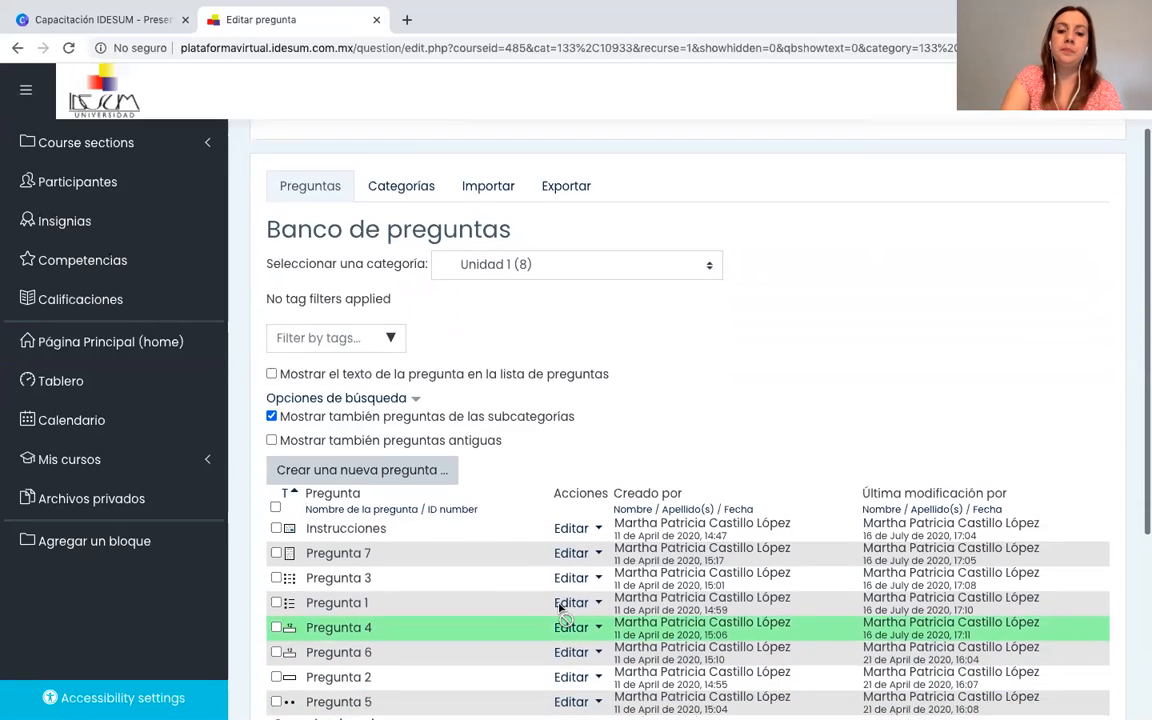
Open the numerical question Pregunta 6 for editing and examine its question text and the stated error margin.
{"action": "scroll", "coordinate": [561, 607], "scroll_direction": "down", "scroll_amount": 3}
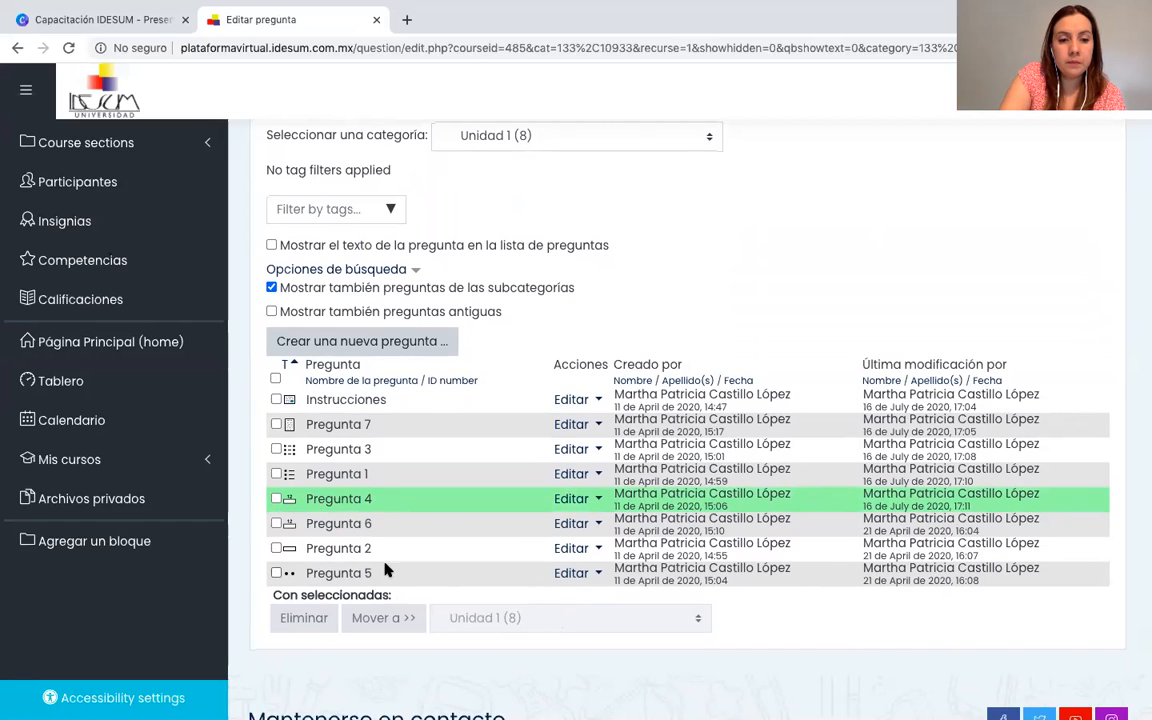
{"action": "left_click", "coordinate": [574, 474]}
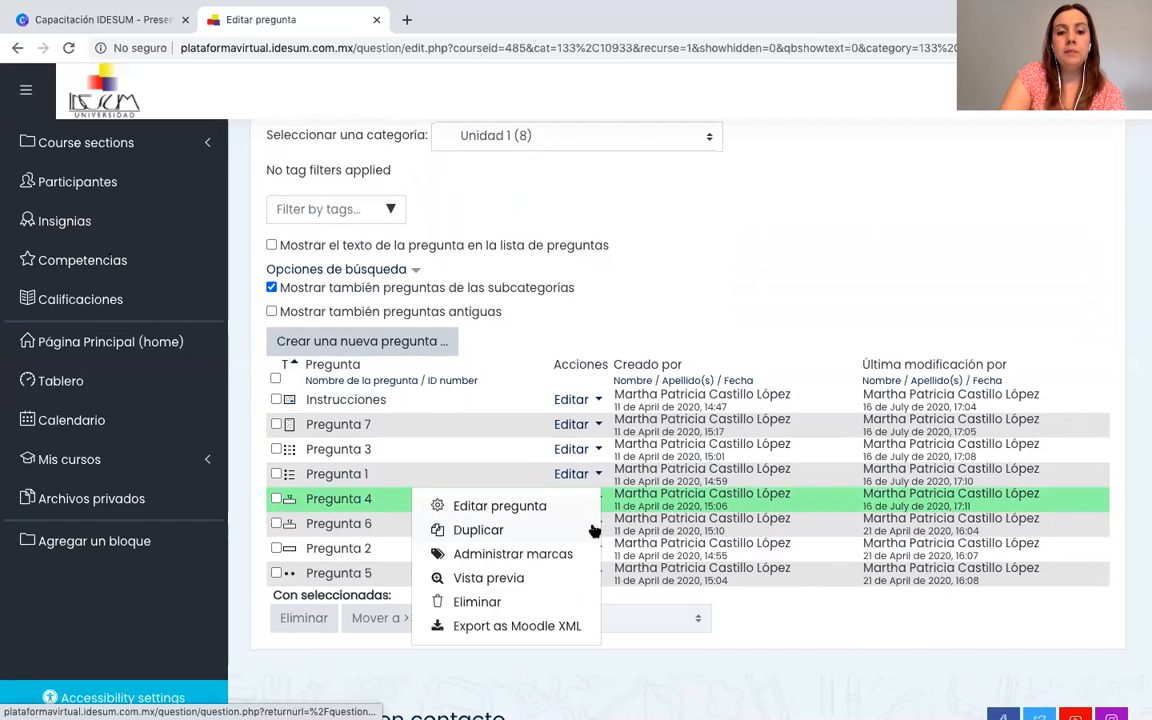
{"action": "left_click", "coordinate": [515, 507]}
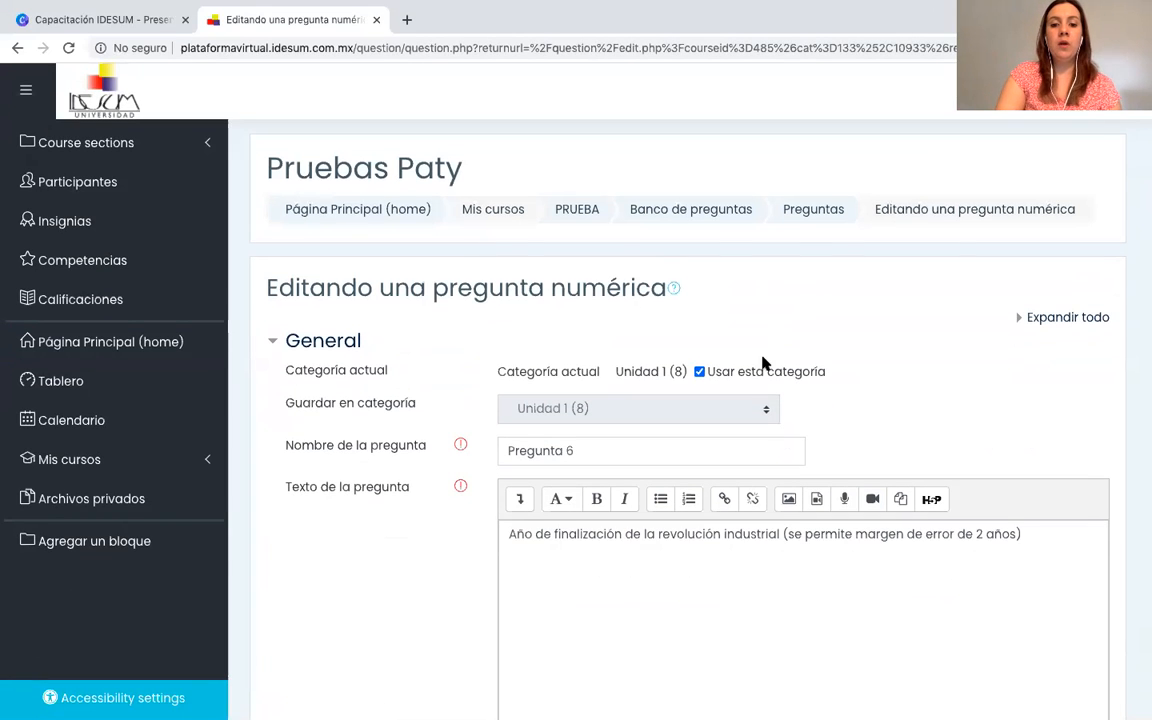
{"action": "scroll", "coordinate": [710, 607], "scroll_direction": "down", "scroll_amount": 3}
{"action": "scroll", "coordinate": [710, 465], "scroll_direction": "down", "scroll_amount": 2}
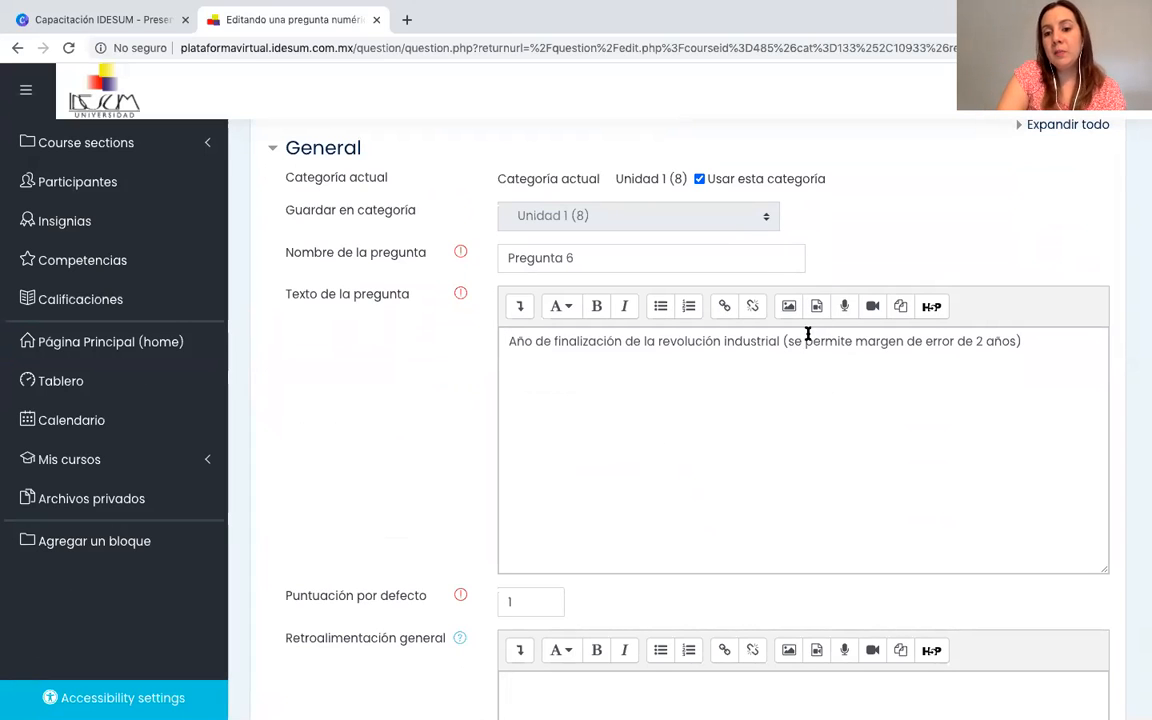
{"action": "left_click_drag", "start_coordinate": [791, 343], "coordinate": [926, 347]}
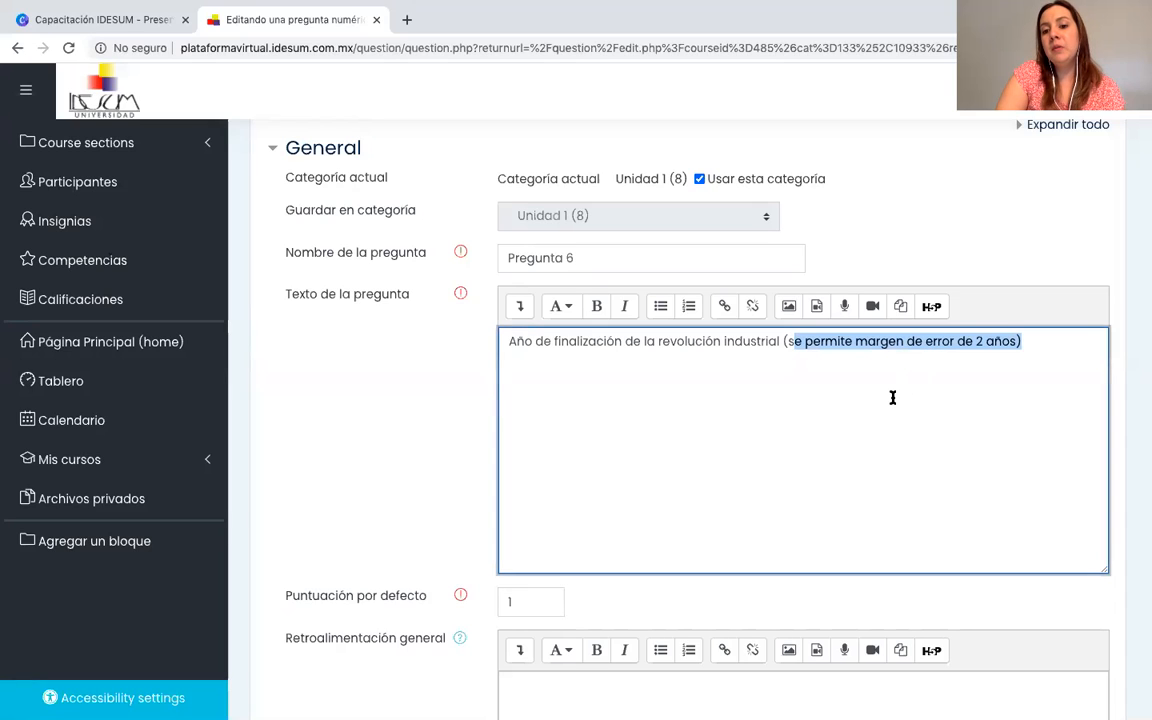
{"action": "left_click", "coordinate": [893, 398]}
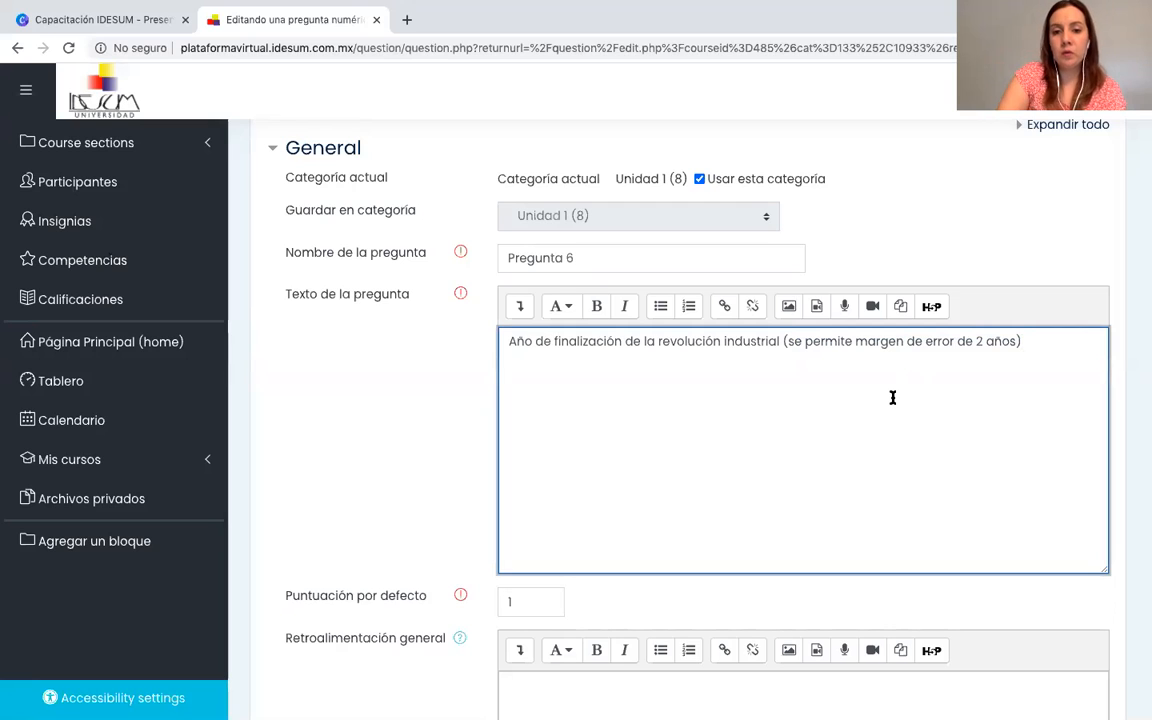
Examine the default mark of Pregunta 6 and the value, error margin and grade of Respuesta 1.
{"action": "scroll", "coordinate": [893, 398], "scroll_direction": "down", "scroll_amount": 3}
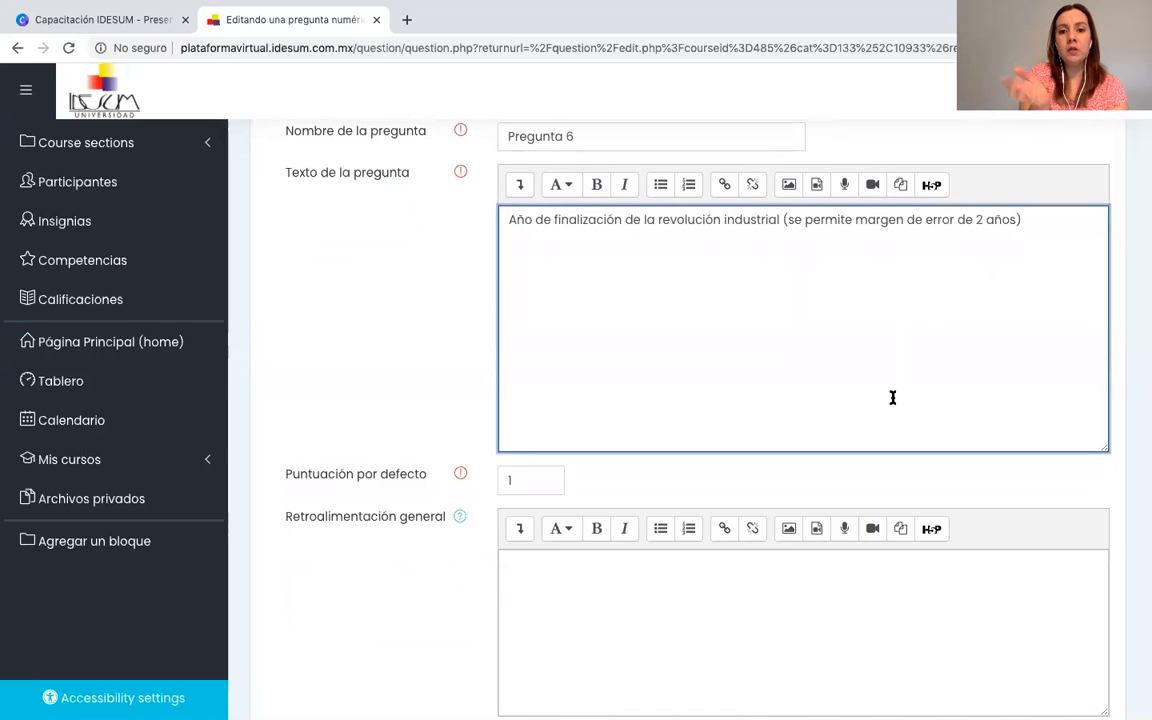
{"action": "scroll", "coordinate": [893, 398], "scroll_direction": "down", "scroll_amount": 8}
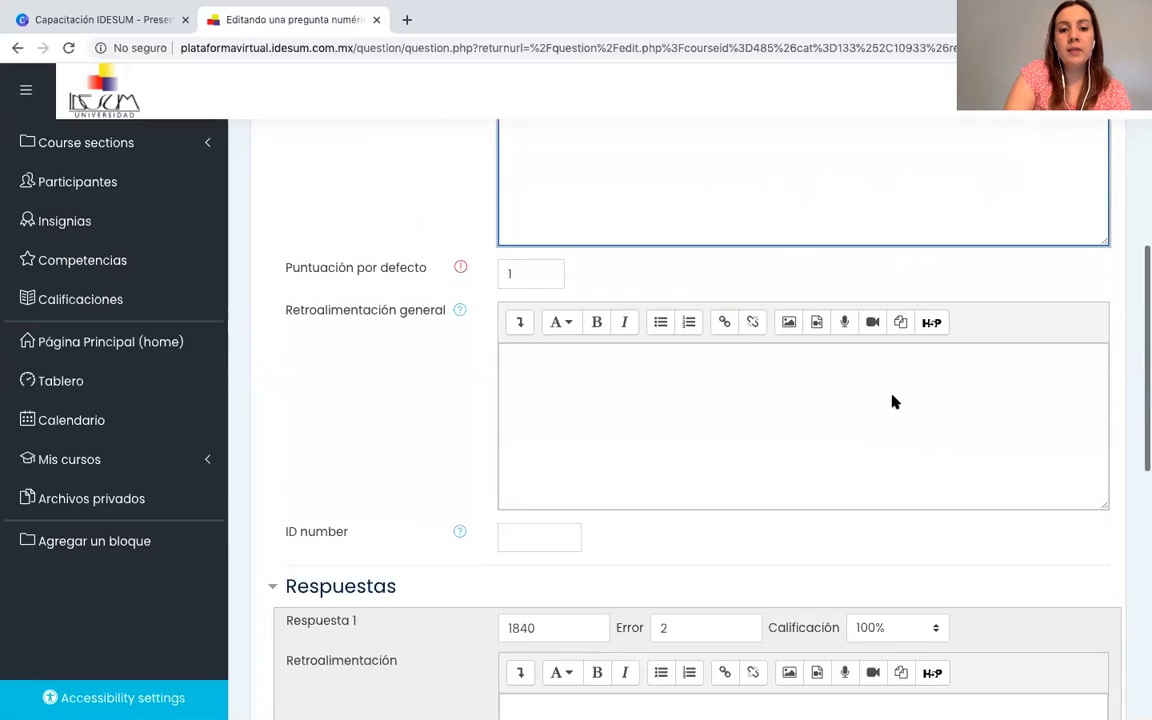
{"action": "scroll", "coordinate": [893, 398], "scroll_direction": "down", "scroll_amount": 3}
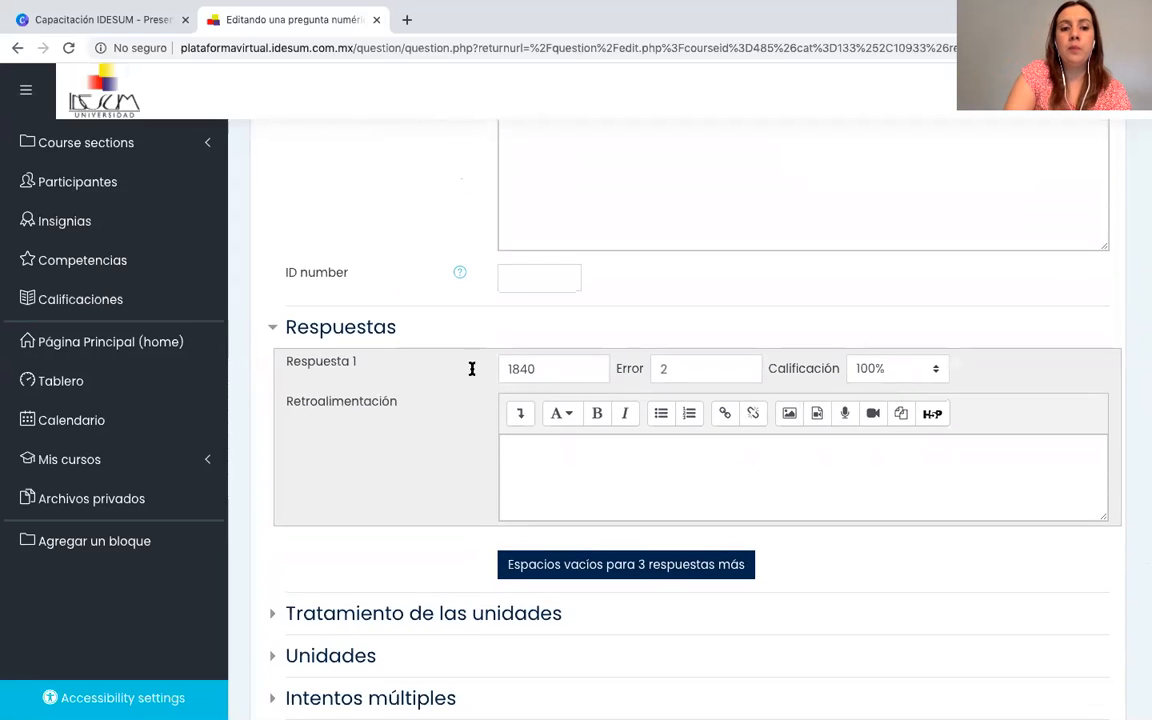
{"action": "left_click", "coordinate": [543, 369]}
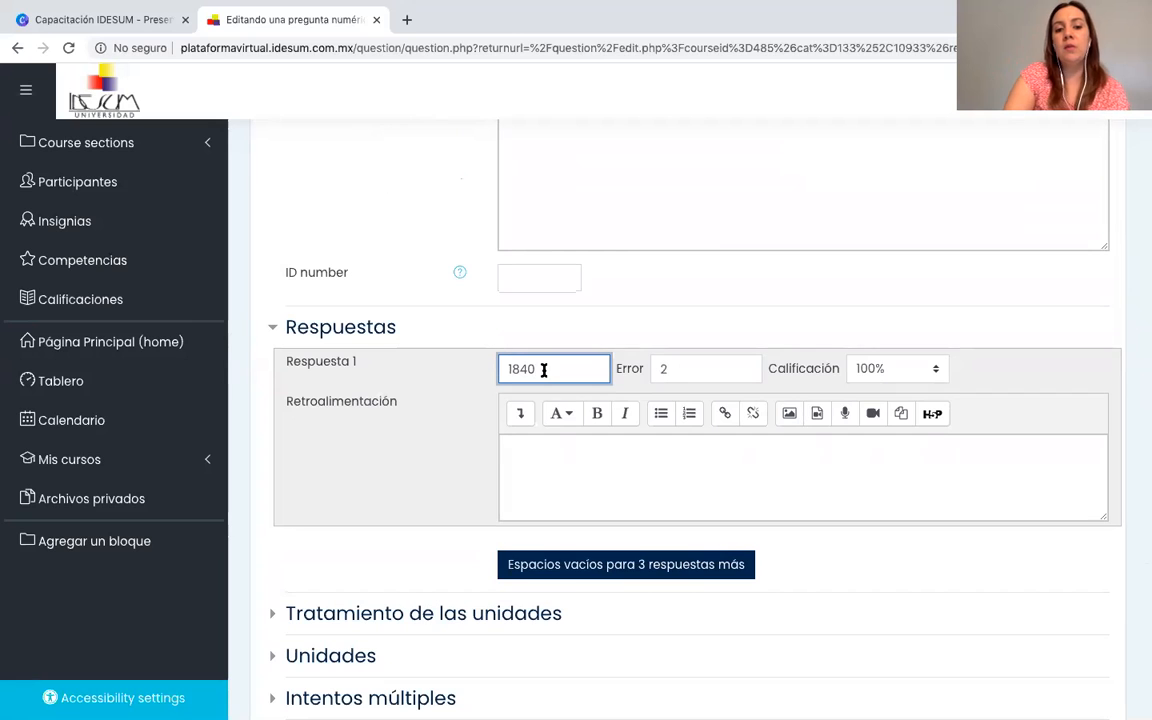
{"action": "left_click", "coordinate": [678, 374]}
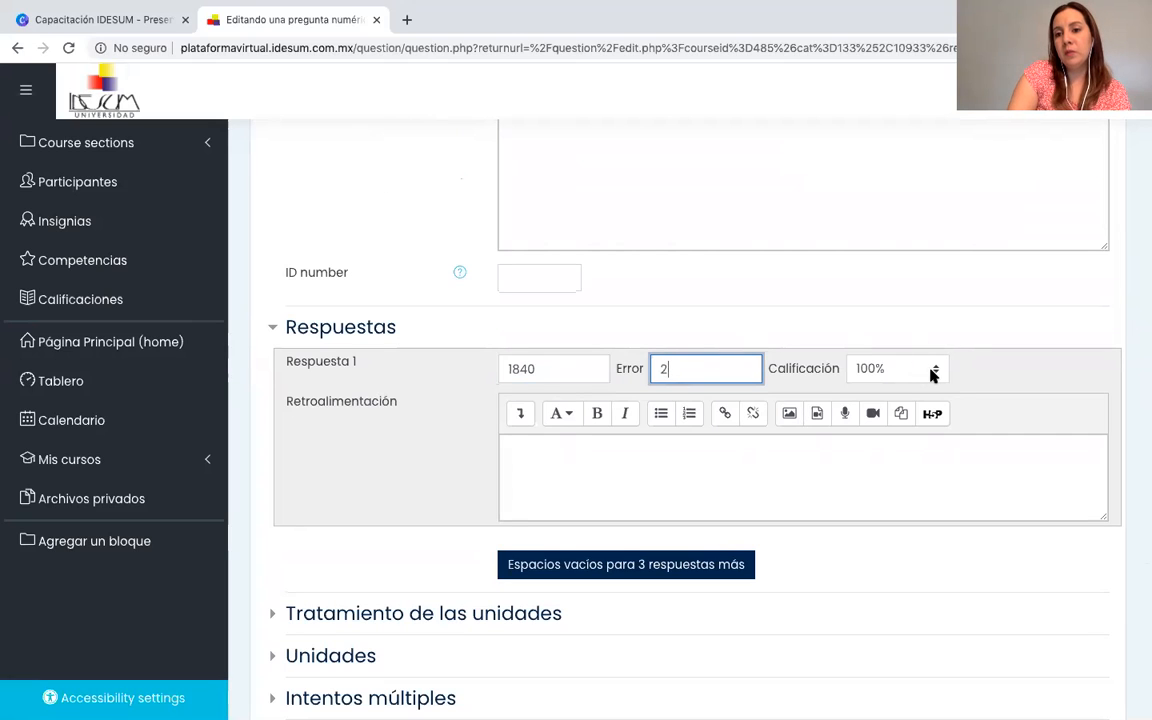
{"action": "left_click", "coordinate": [563, 371]}
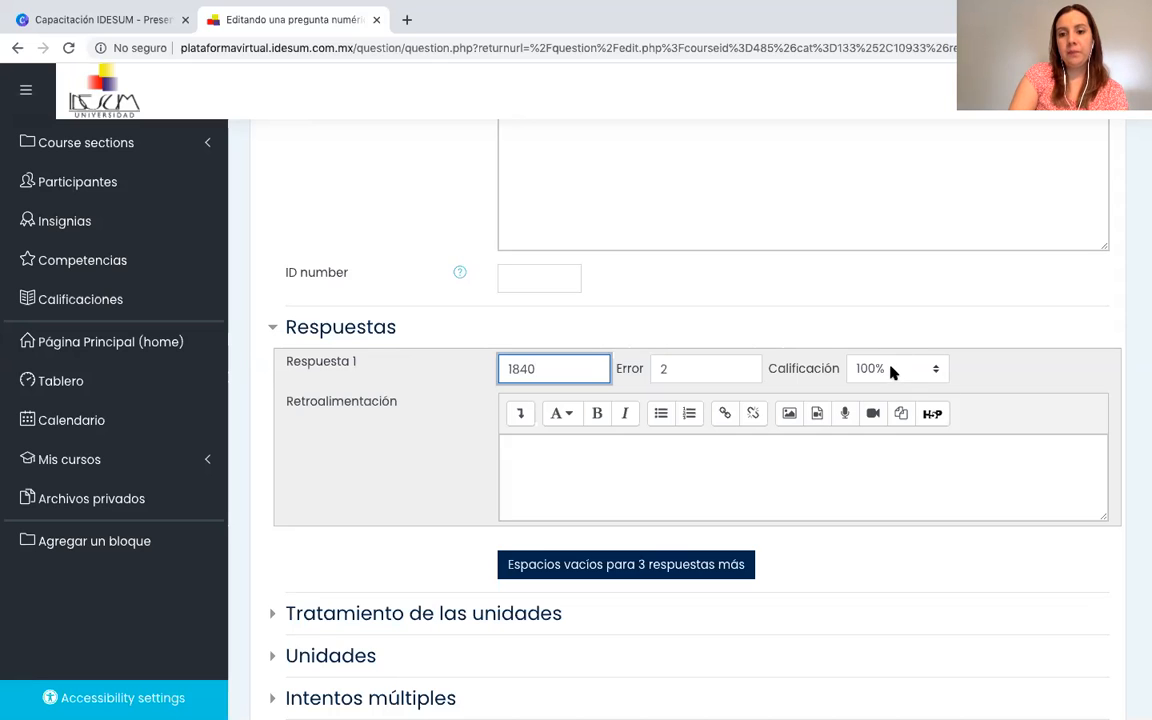
Look over the remaining settings sections of Pregunta 6 and save the changes.
{"action": "scroll", "coordinate": [820, 437], "scroll_direction": "down", "scroll_amount": 1}
{"action": "scroll", "coordinate": [658, 478], "scroll_direction": "down", "scroll_amount": 2}
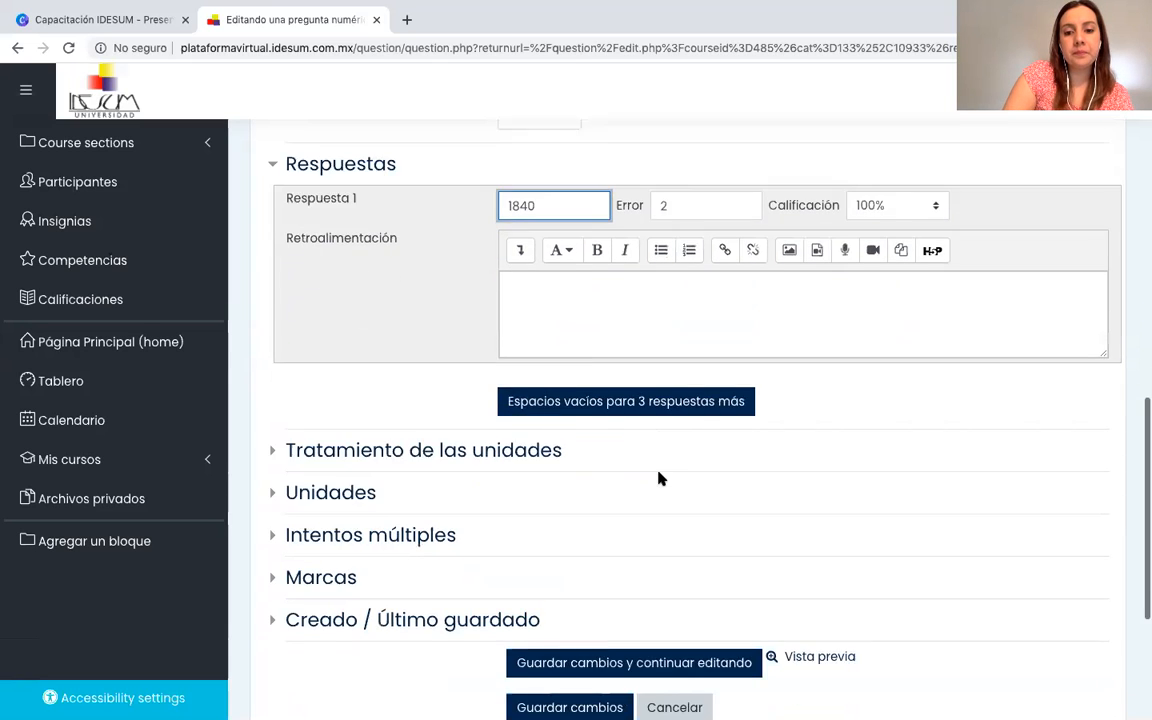
{"action": "scroll", "coordinate": [658, 478], "scroll_direction": "down", "scroll_amount": 1}
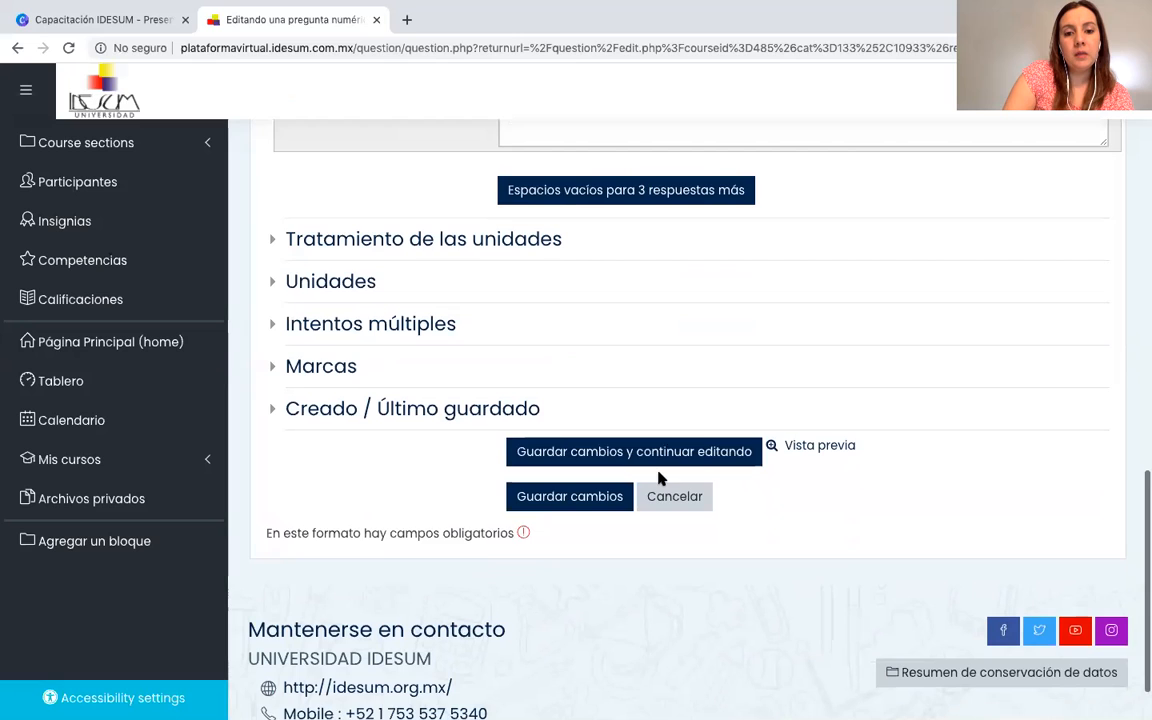
{"action": "left_click", "coordinate": [578, 478]}
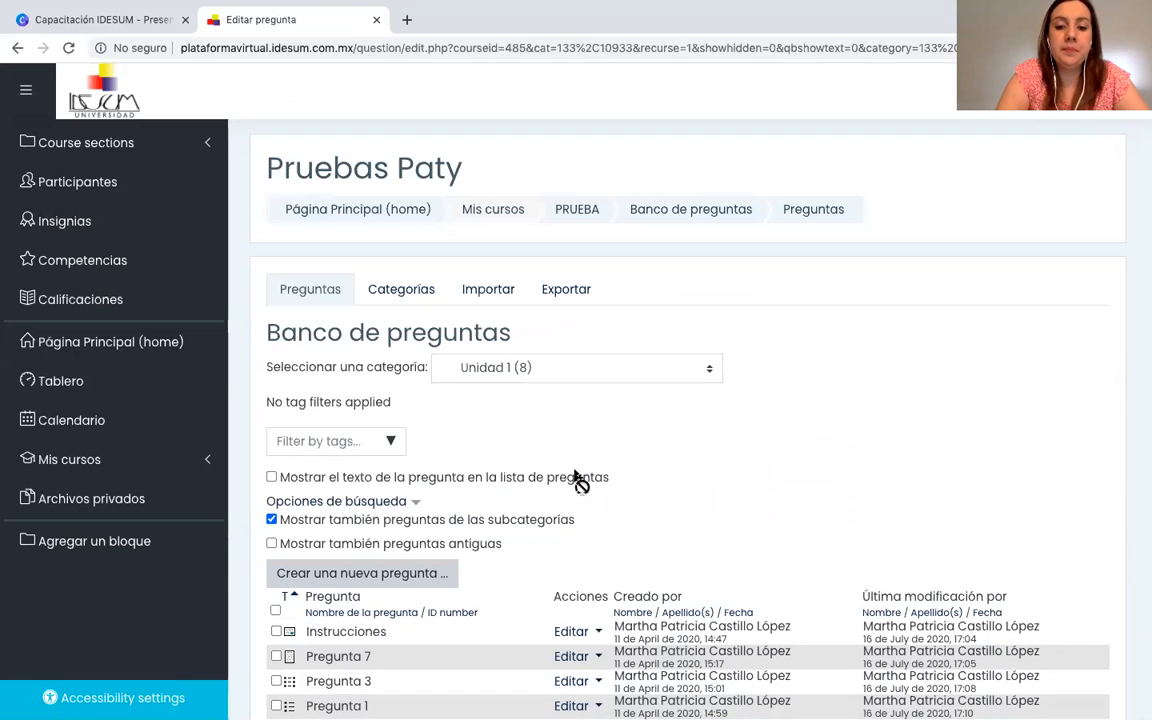
Open the short-answer question Pregunta 2 for editing and examine its question type, name and question text.
{"action": "scroll", "coordinate": [578, 480], "scroll_direction": "down", "scroll_amount": 1}
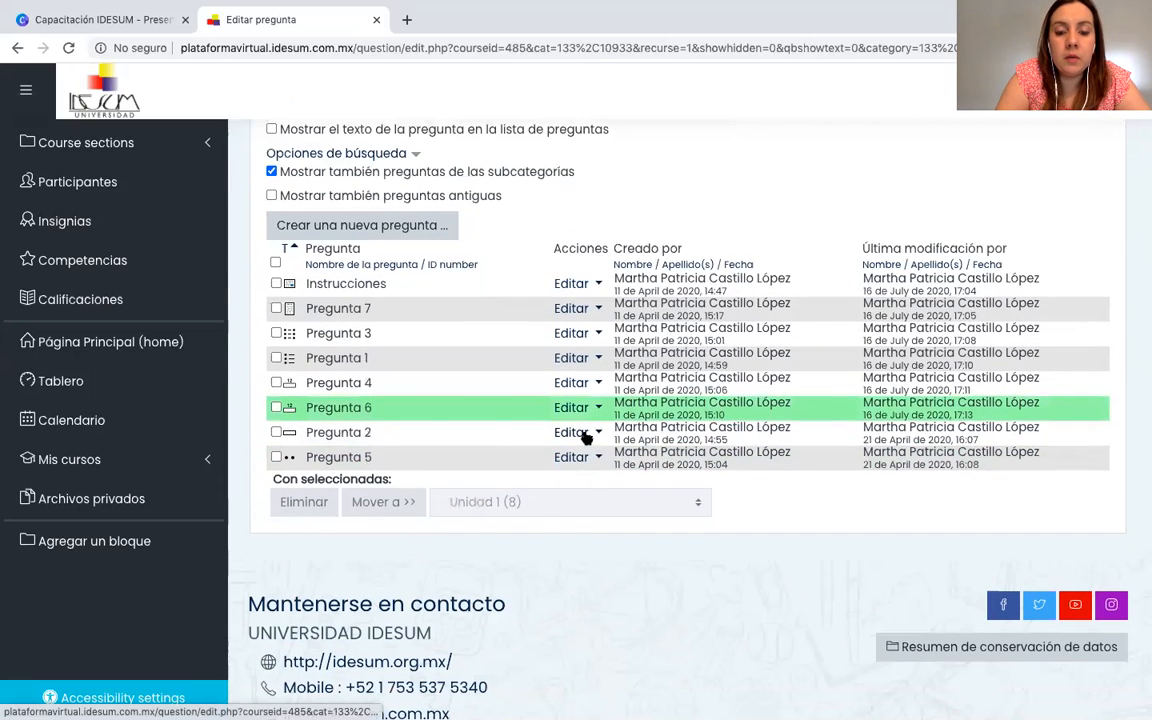
{"action": "left_click", "coordinate": [587, 437]}
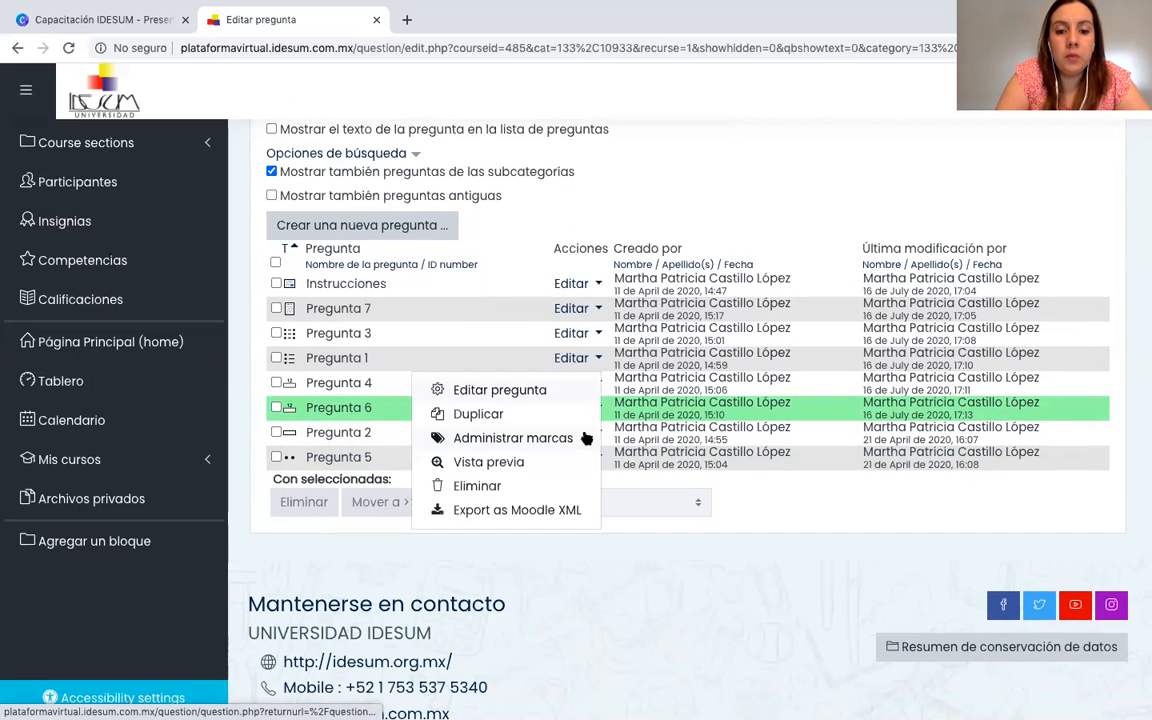
{"action": "left_click", "coordinate": [517, 392]}
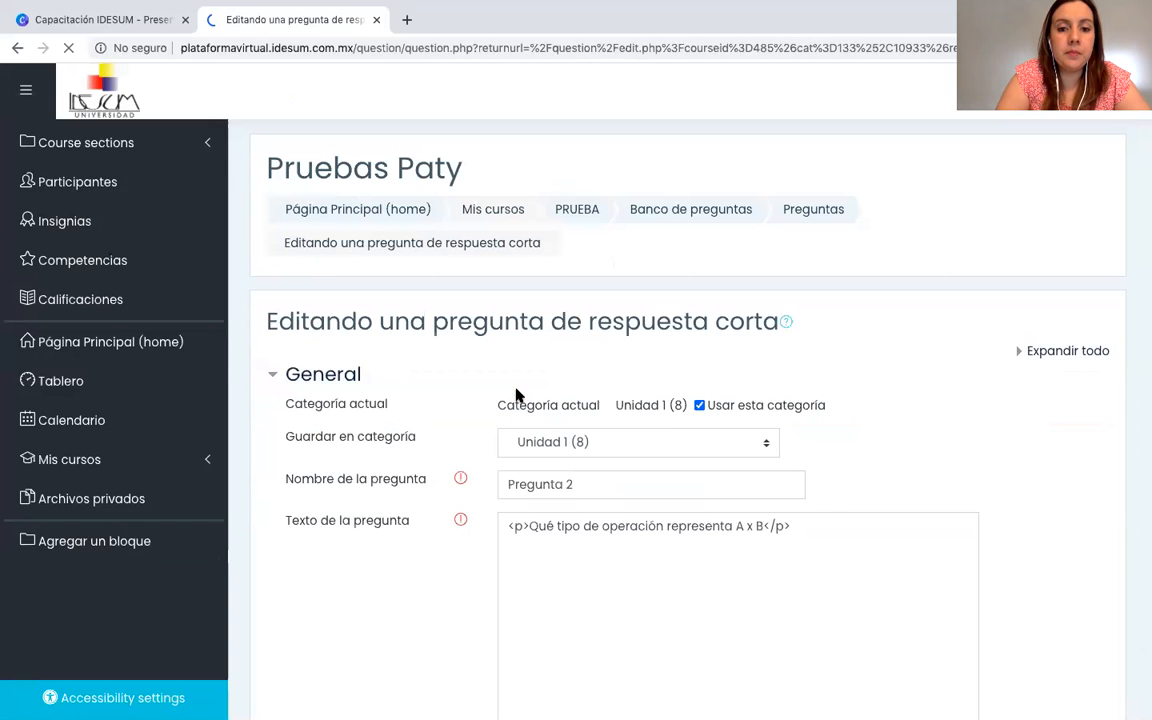
{"action": "left_click_drag", "start_coordinate": [589, 325], "coordinate": [787, 342]}
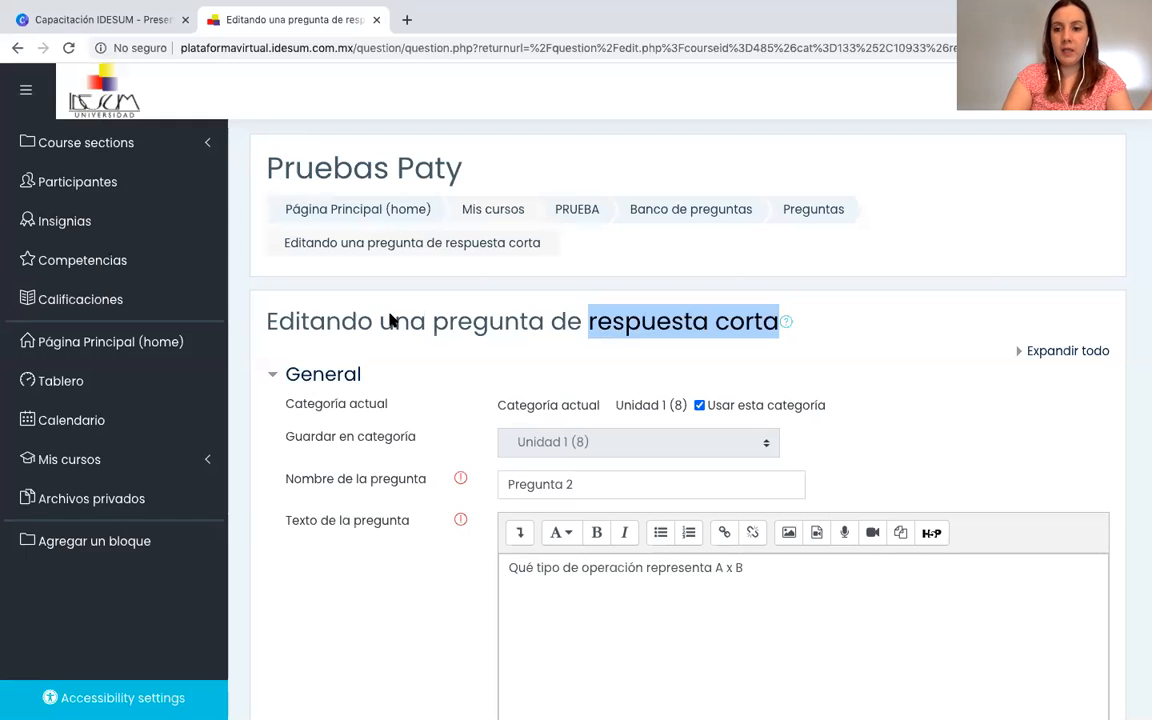
{"action": "scroll", "coordinate": [536, 391], "scroll_direction": "down", "scroll_amount": 2}
{"action": "scroll", "coordinate": [598, 445], "scroll_direction": "down", "scroll_amount": 2}
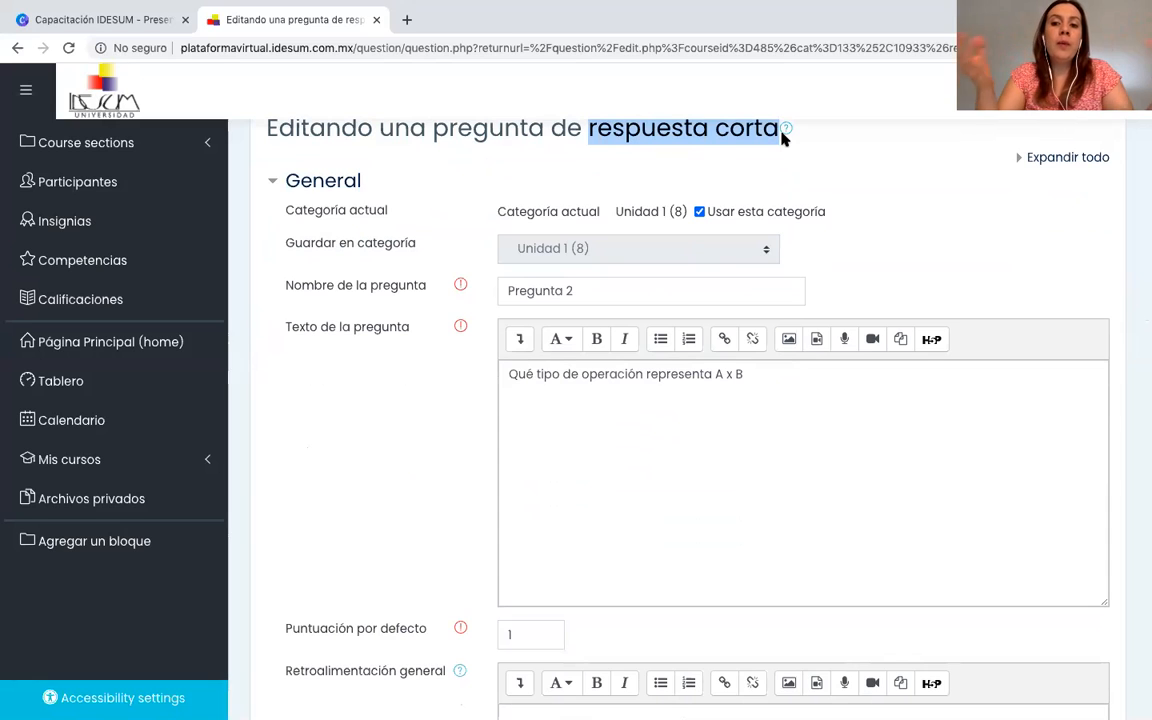
{"action": "scroll", "coordinate": [783, 137], "scroll_direction": "down", "scroll_amount": 2}
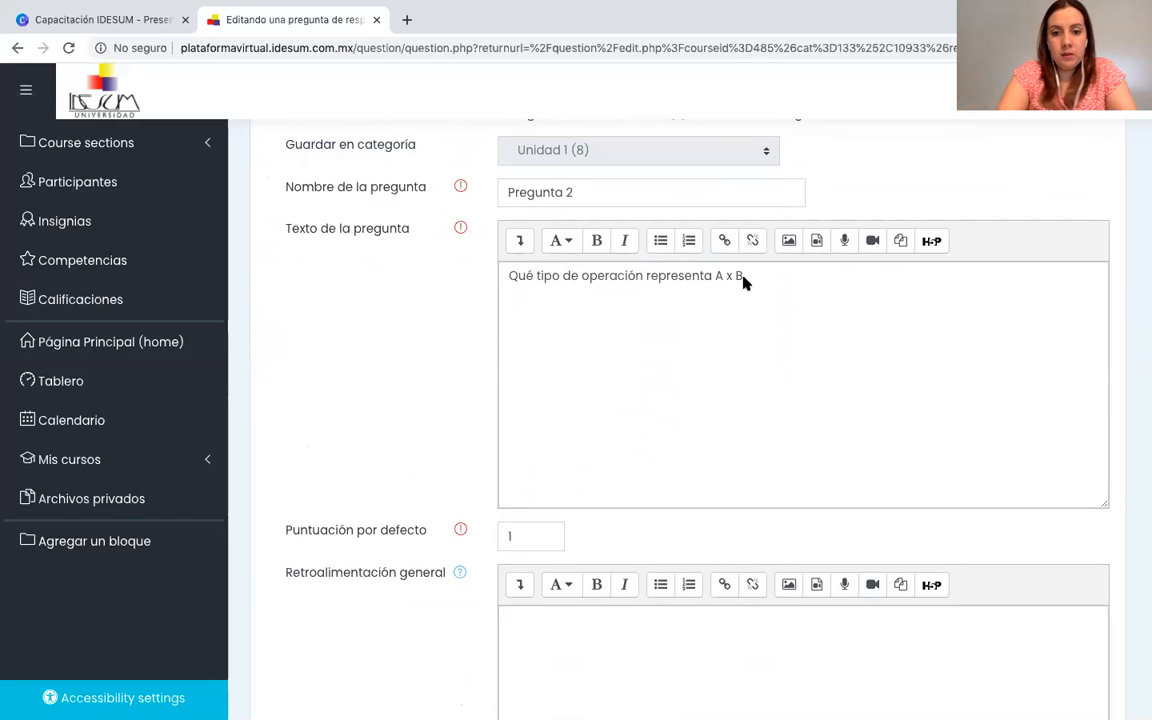
Examine the upper/lower-case setting of Pregunta 2 and the text and grade of Respuesta 1.
{"action": "scroll", "coordinate": [743, 283], "scroll_direction": "down", "scroll_amount": 1}
{"action": "scroll", "coordinate": [743, 283], "scroll_direction": "down", "scroll_amount": 1}
{"action": "scroll", "coordinate": [743, 283], "scroll_direction": "down", "scroll_amount": 2}
{"action": "scroll", "coordinate": [743, 283], "scroll_direction": "up", "scroll_amount": 5}
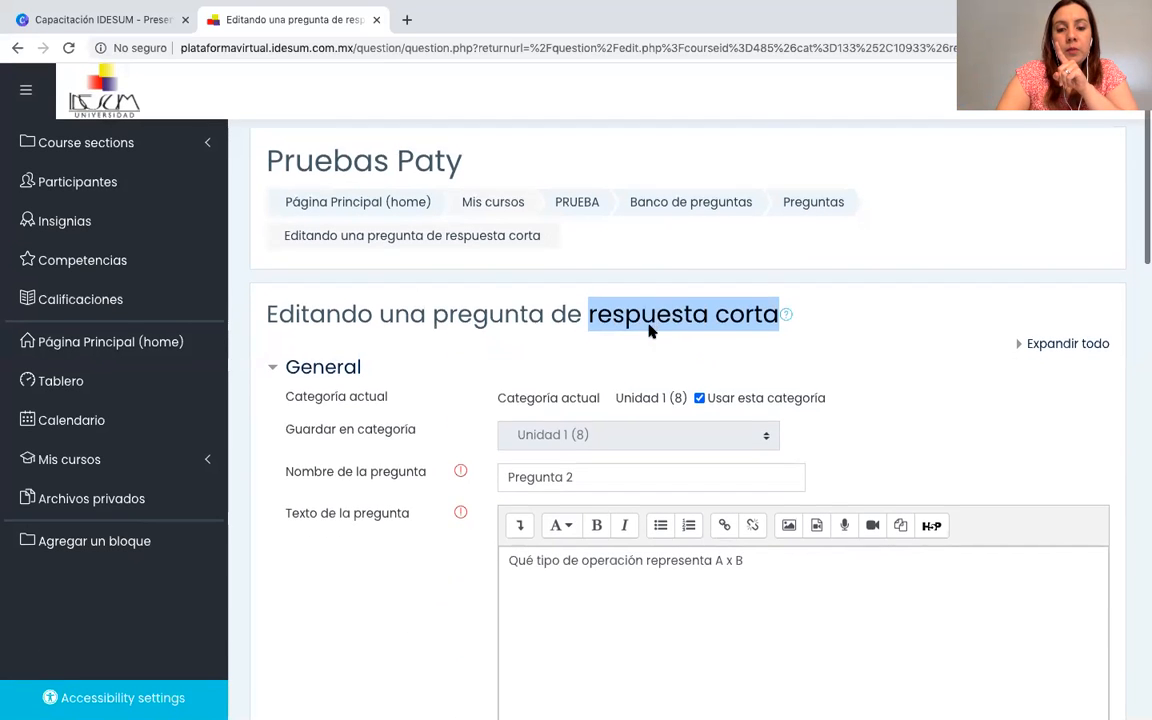
{"action": "scroll", "coordinate": [648, 330], "scroll_direction": "down", "scroll_amount": 9}
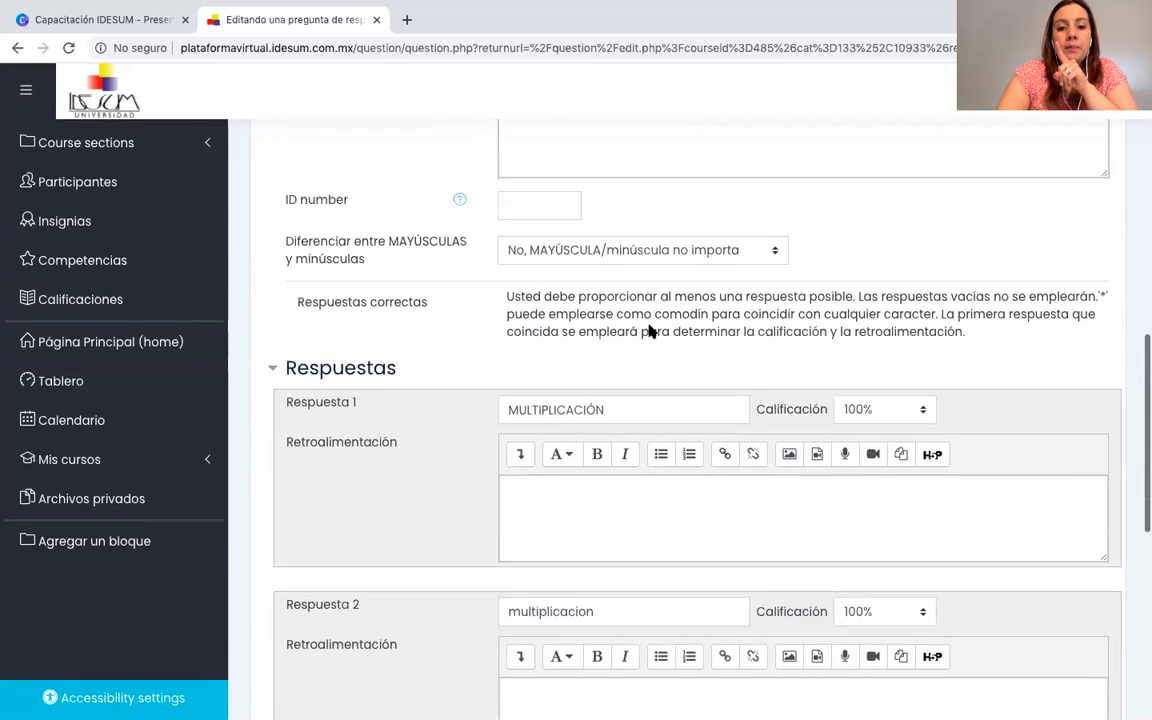
{"action": "scroll", "coordinate": [648, 330], "scroll_direction": "down", "scroll_amount": 2}
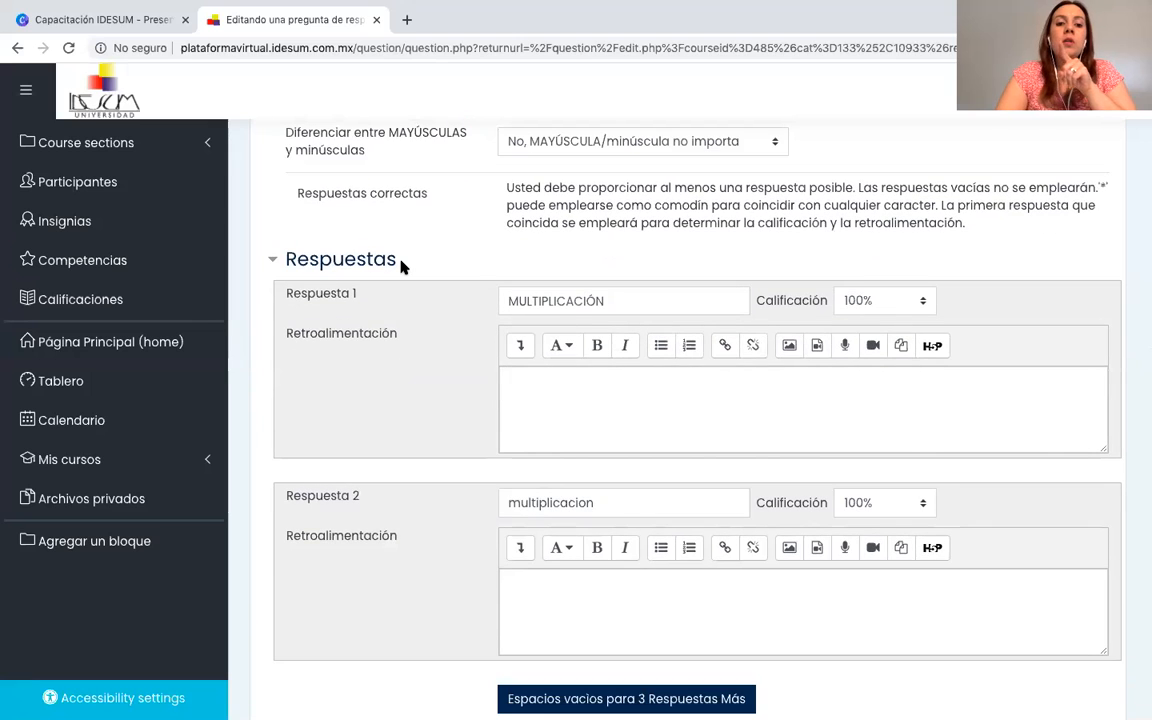
{"action": "left_click", "coordinate": [611, 300]}
{"action": "left_click_drag", "start_coordinate": [611, 300], "coordinate": [480, 298]}
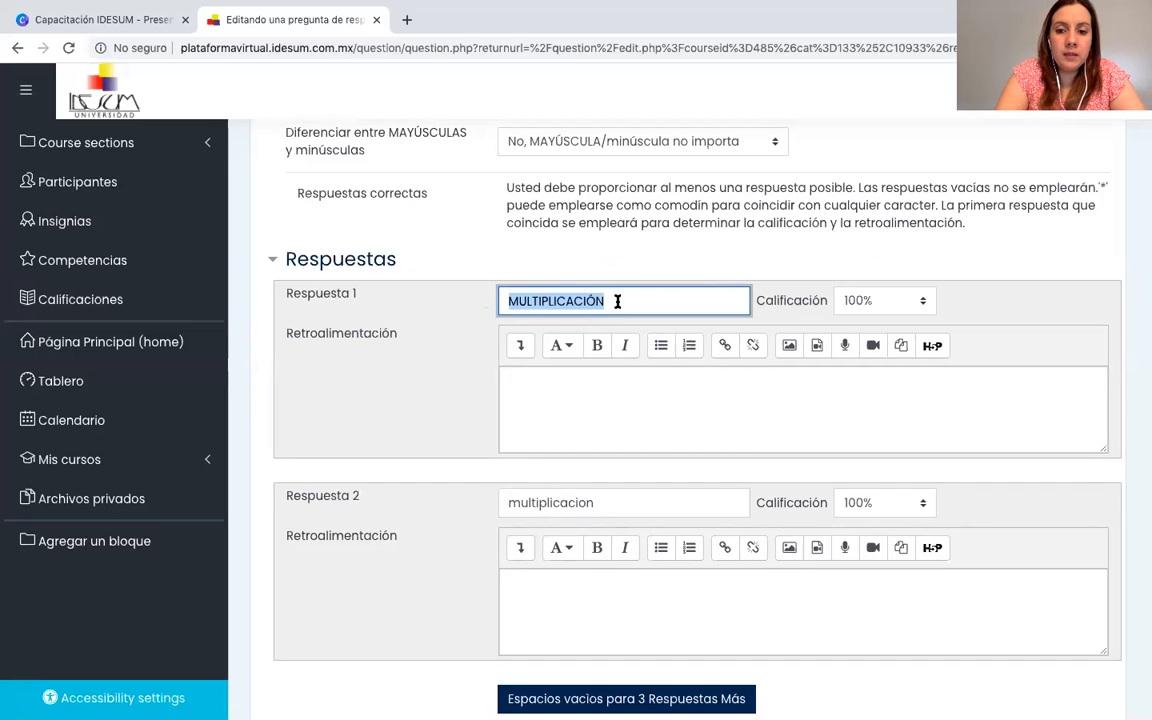
{"action": "left_click", "coordinate": [689, 301]}
{"action": "scroll", "coordinate": [740, 457], "scroll_direction": "down", "scroll_amount": 1}
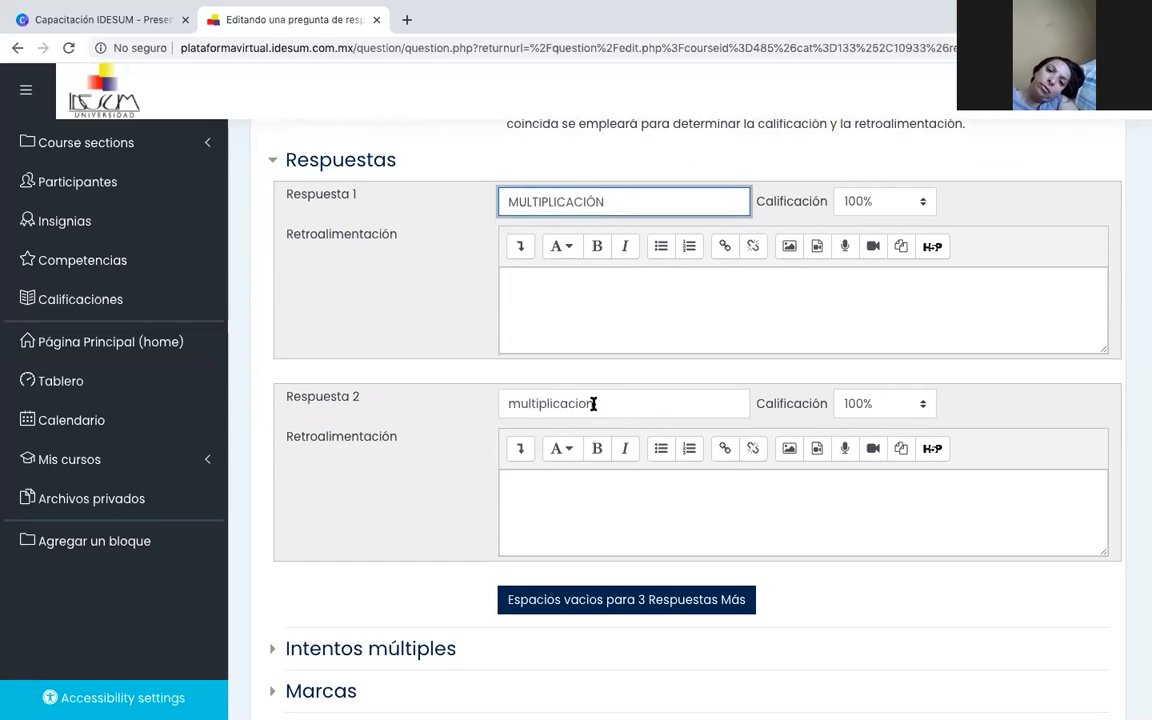
Compare the spelling and grade of Respuesta 2 with Respuesta 1 in Pregunta 2 and save the changes.
{"action": "left_click_drag", "start_coordinate": [599, 404], "coordinate": [497, 401]}
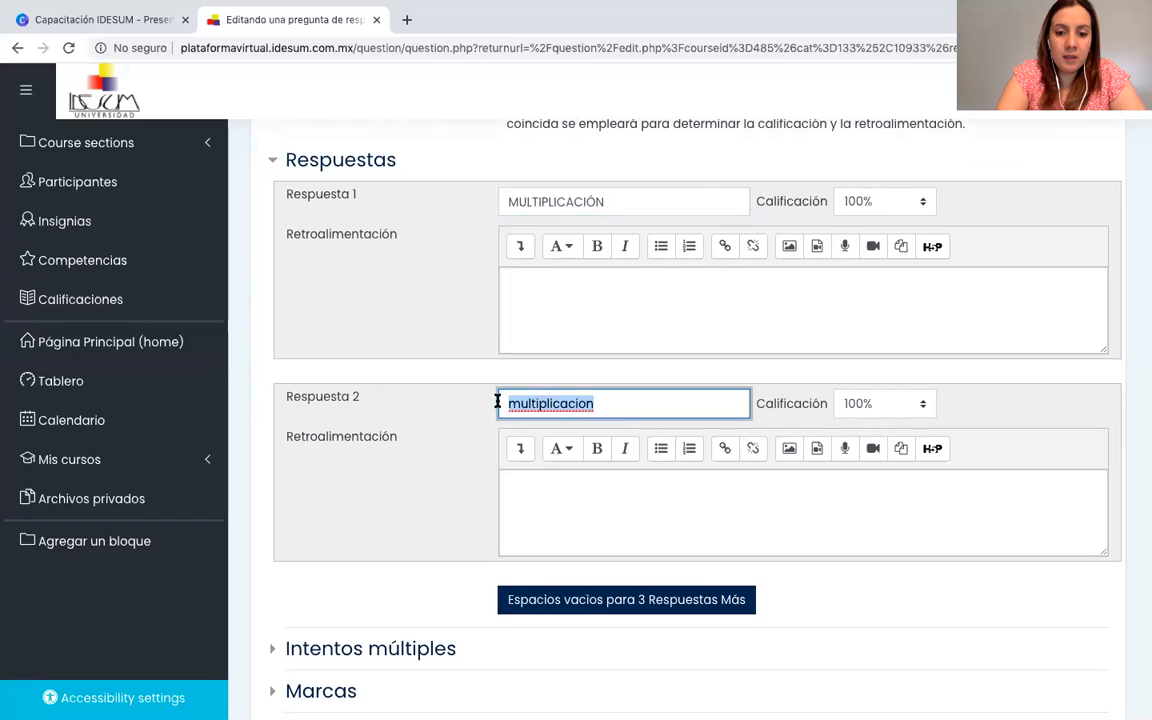
{"action": "left_click", "coordinate": [622, 413]}
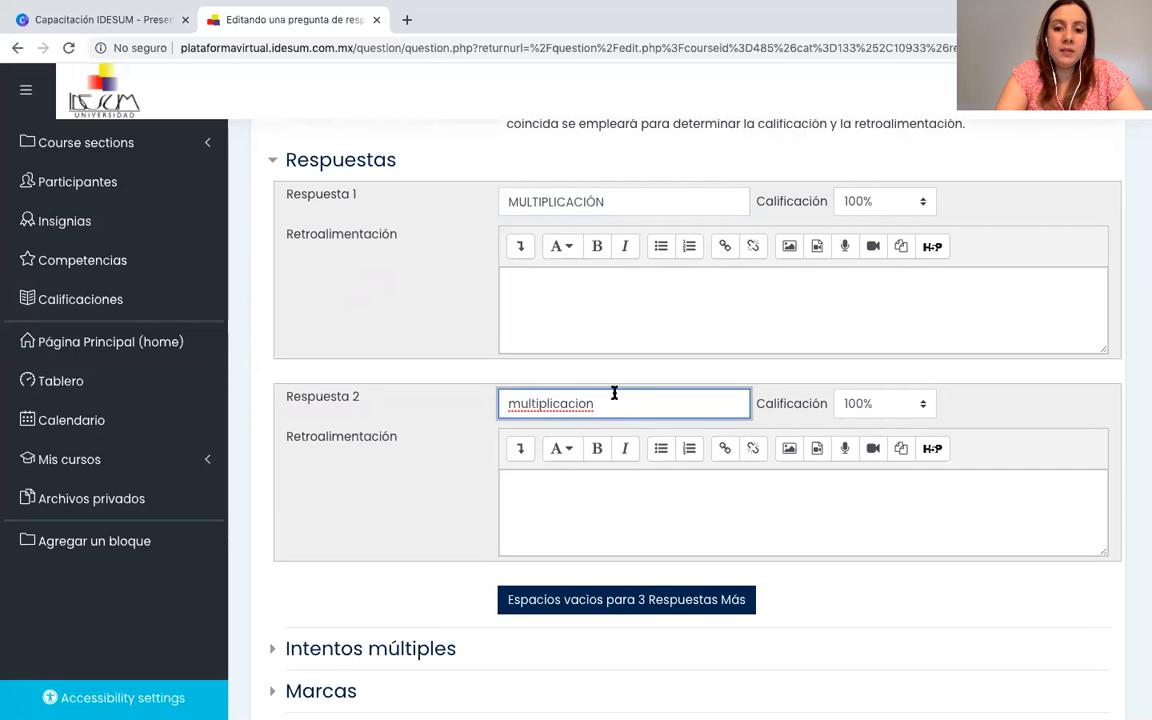
{"action": "left_click", "coordinate": [609, 197]}
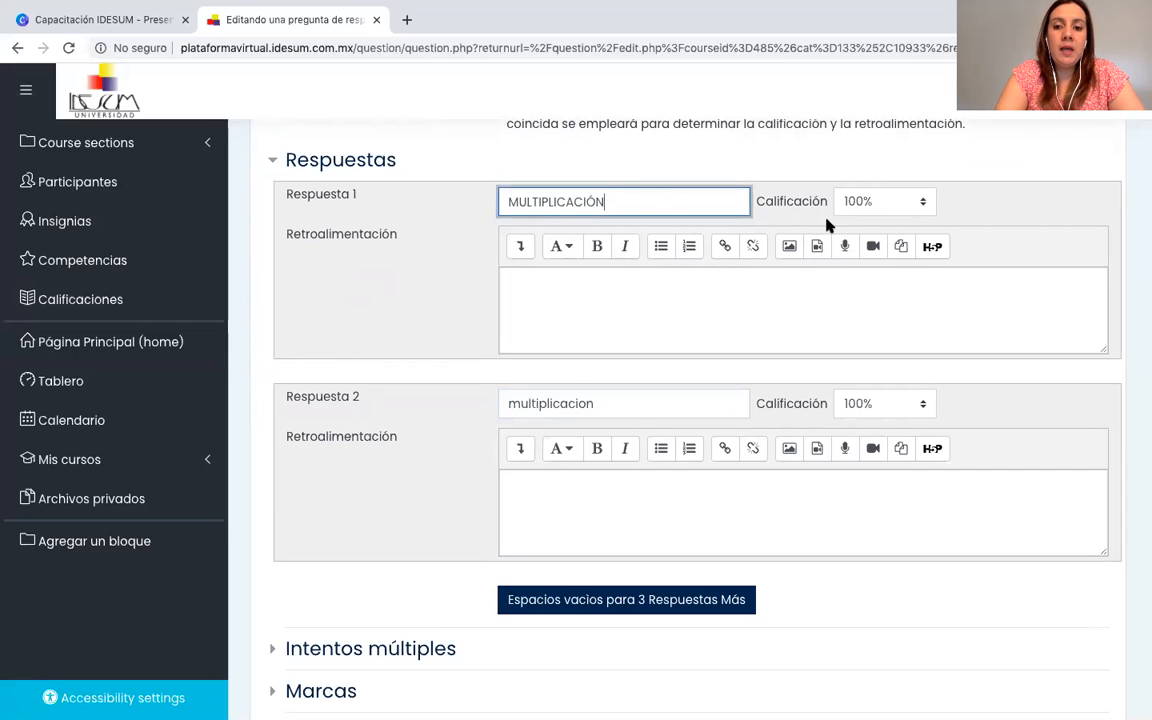
{"action": "left_click", "coordinate": [630, 404]}
{"action": "left_click", "coordinate": [613, 201]}
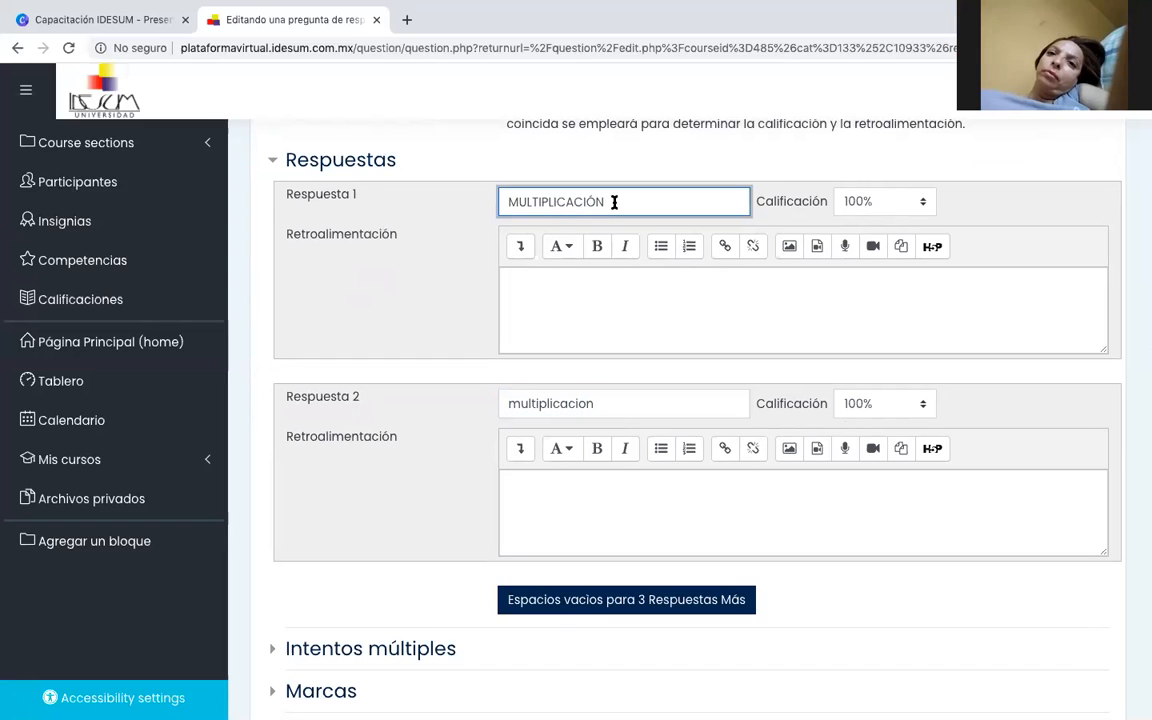
{"action": "scroll", "coordinate": [590, 400], "scroll_direction": "down", "scroll_amount": 5}
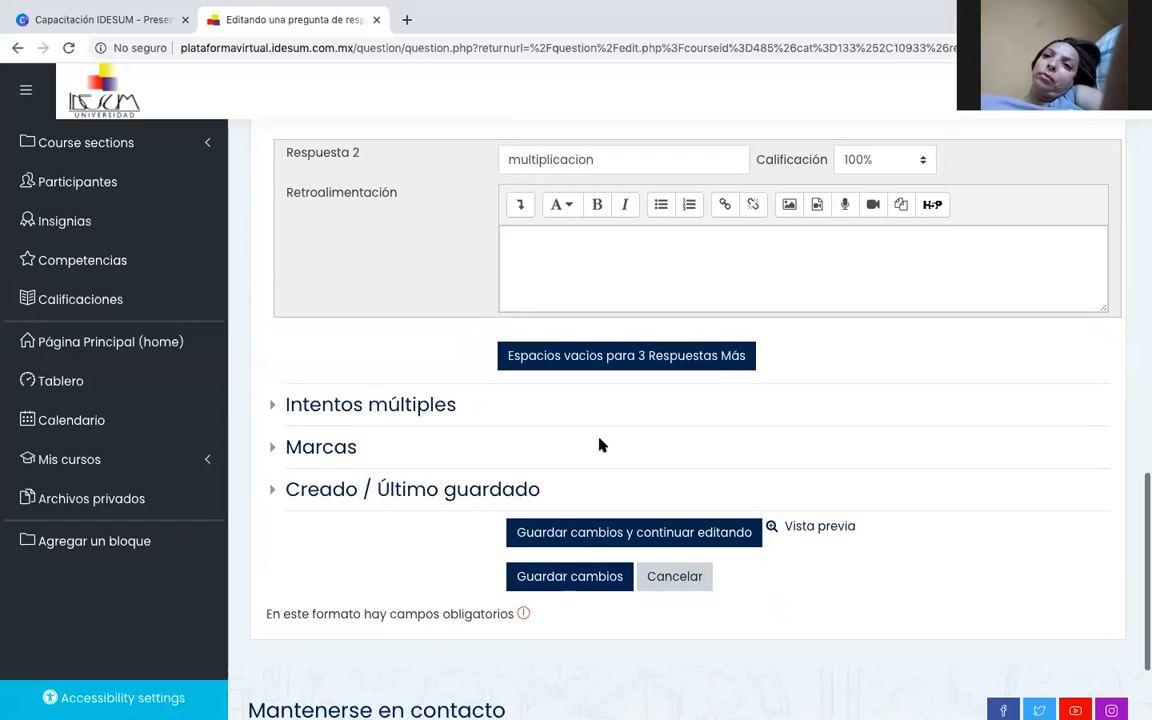
{"action": "left_click", "coordinate": [573, 578]}
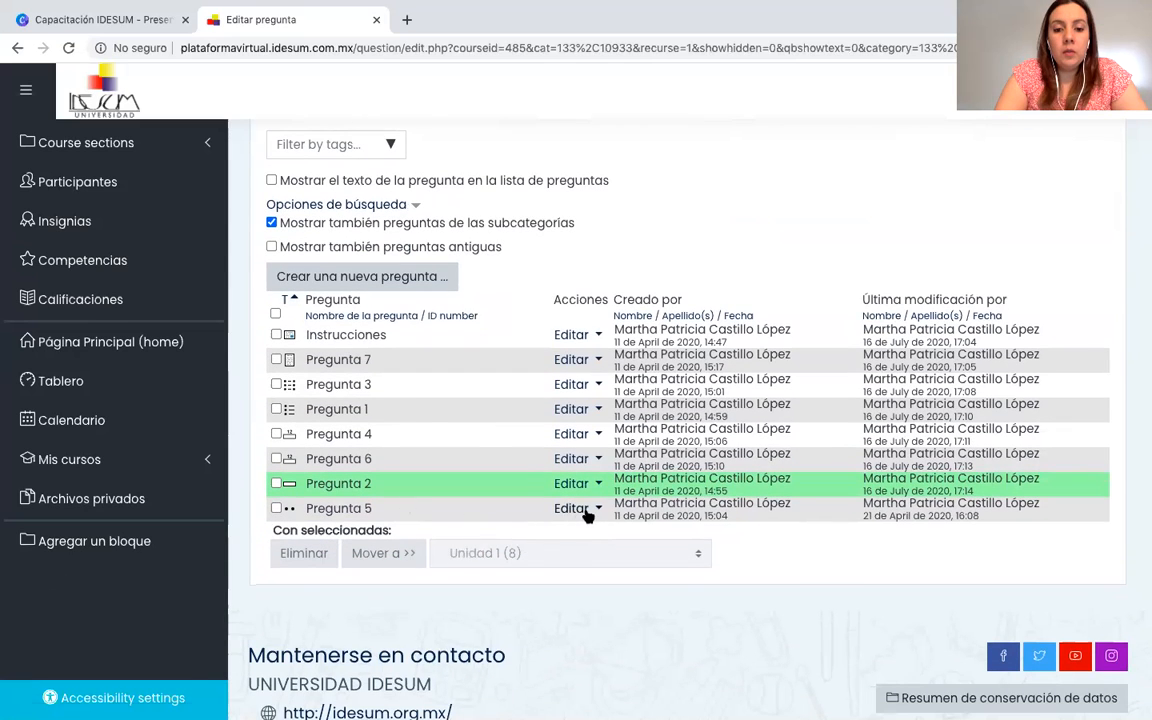
Open the true/false question Pregunta 5 for editing and examine its question type, name and question text.
{"action": "left_click", "coordinate": [587, 516]}
{"action": "left_click", "coordinate": [511, 441]}
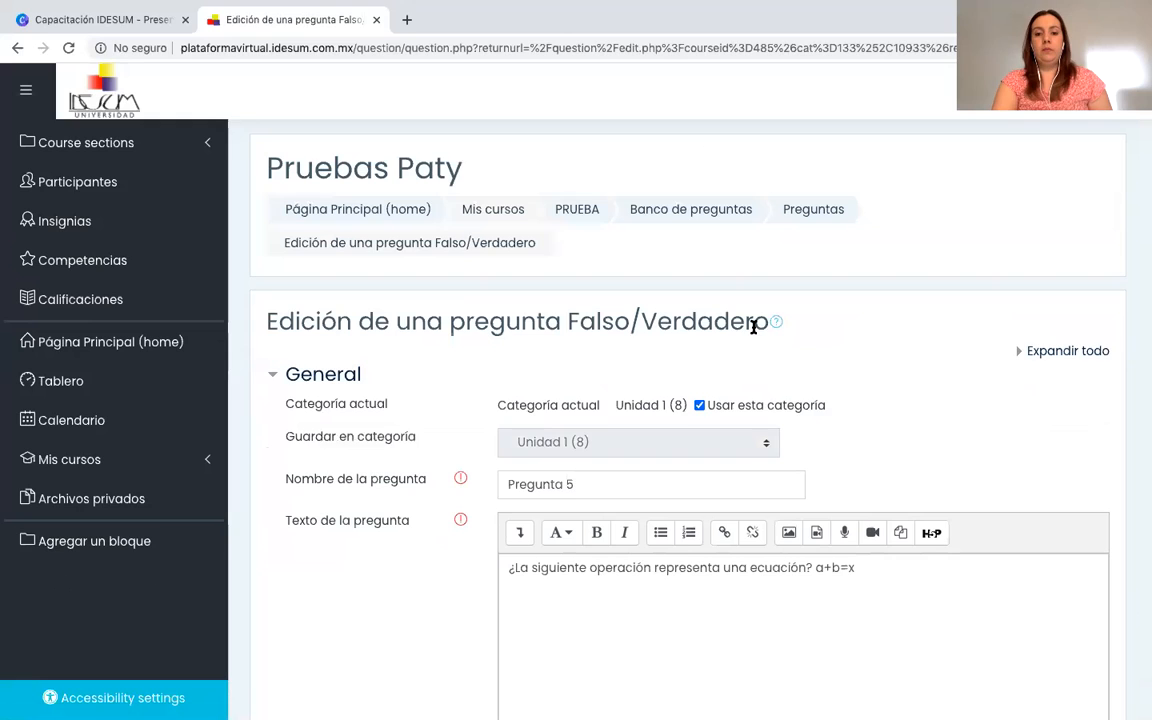
{"action": "scroll", "coordinate": [678, 537], "scroll_direction": "down", "scroll_amount": 3}
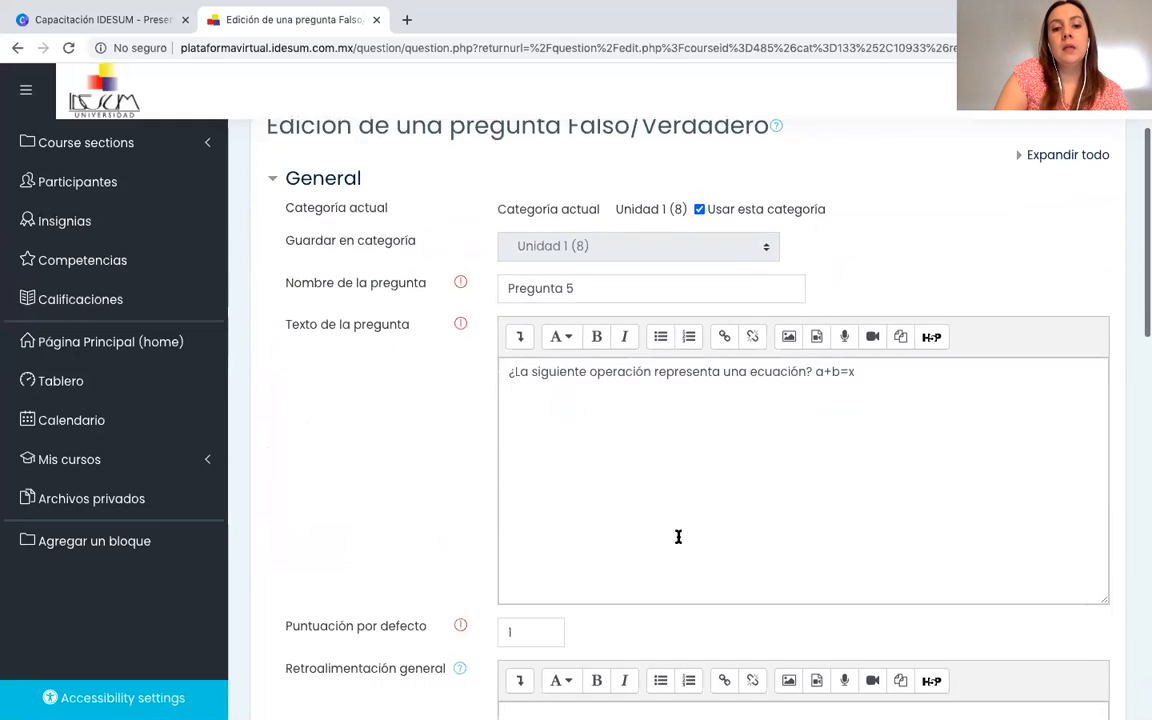
{"action": "scroll", "coordinate": [678, 537], "scroll_direction": "down", "scroll_amount": 2}
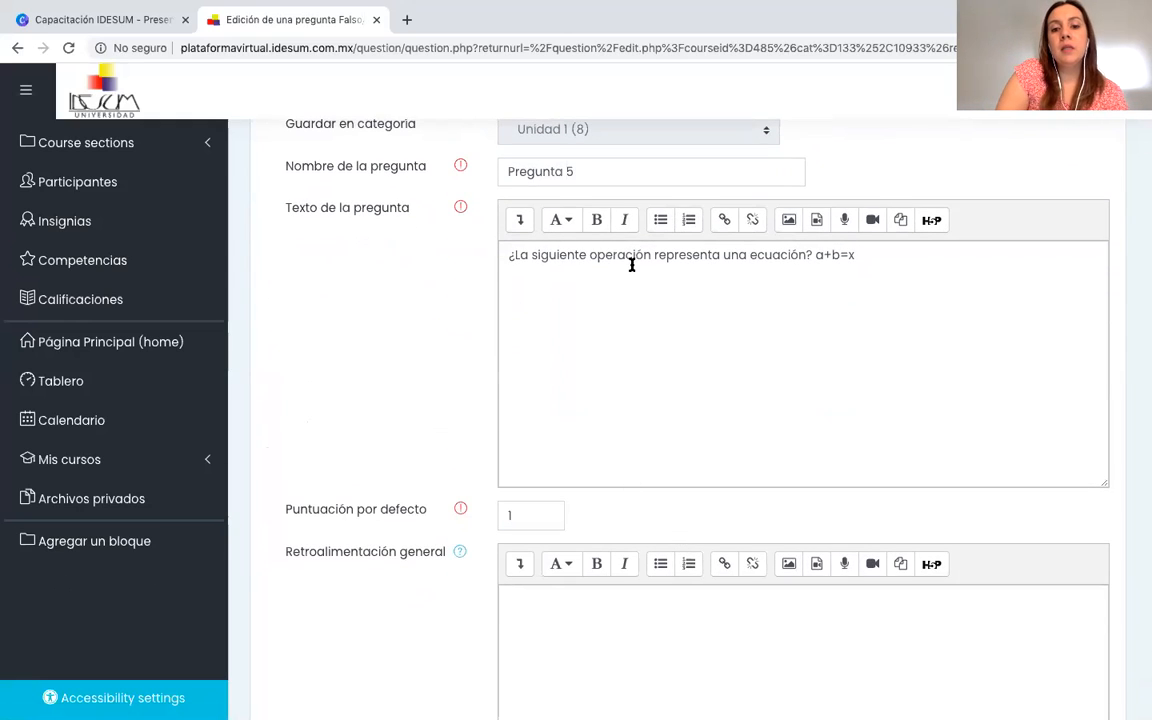
{"action": "left_click", "coordinate": [812, 254]}
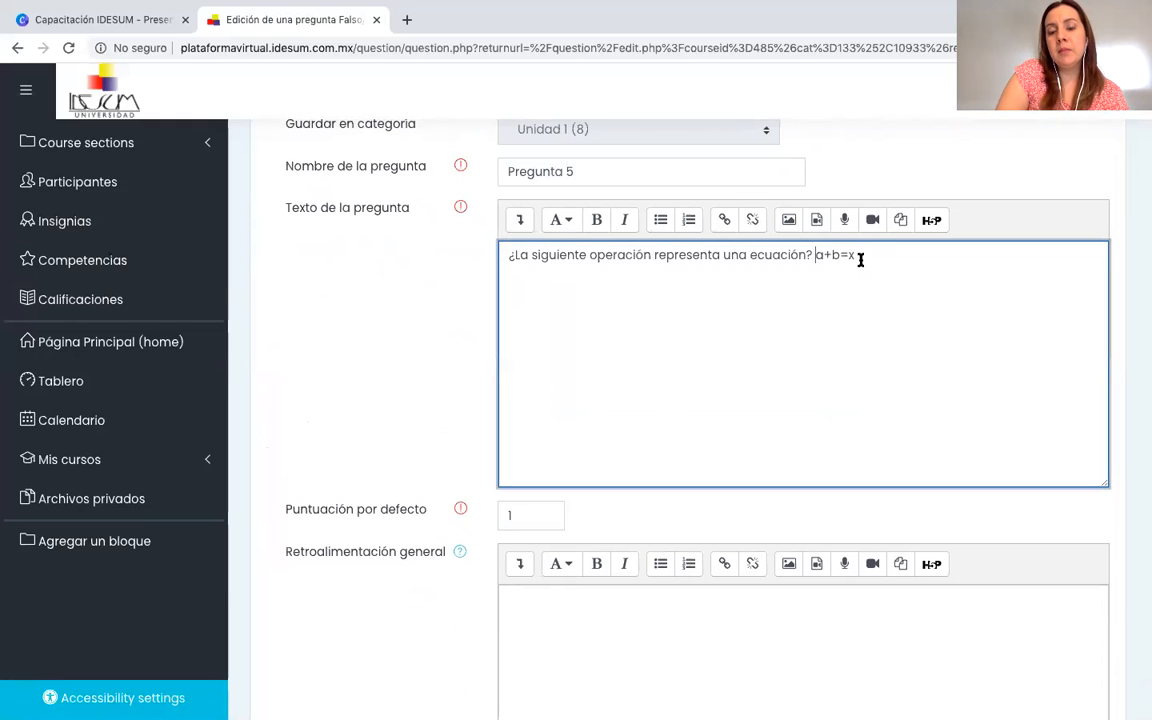
Review the correct-answer options of Pregunta 5, keep Verdadero as the correct answer, and look over the feedback and remaining settings sections.
{"action": "scroll", "coordinate": [784, 363], "scroll_direction": "down", "scroll_amount": 5}
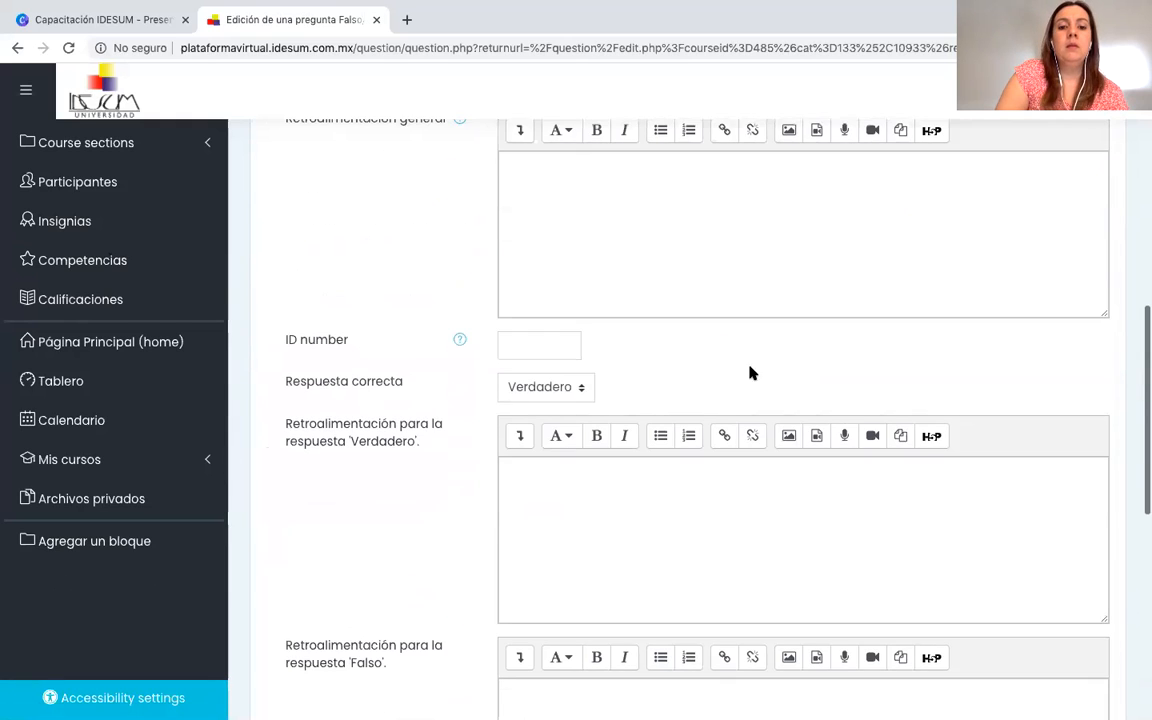
{"action": "scroll", "coordinate": [581, 357], "scroll_direction": "down", "scroll_amount": 2}
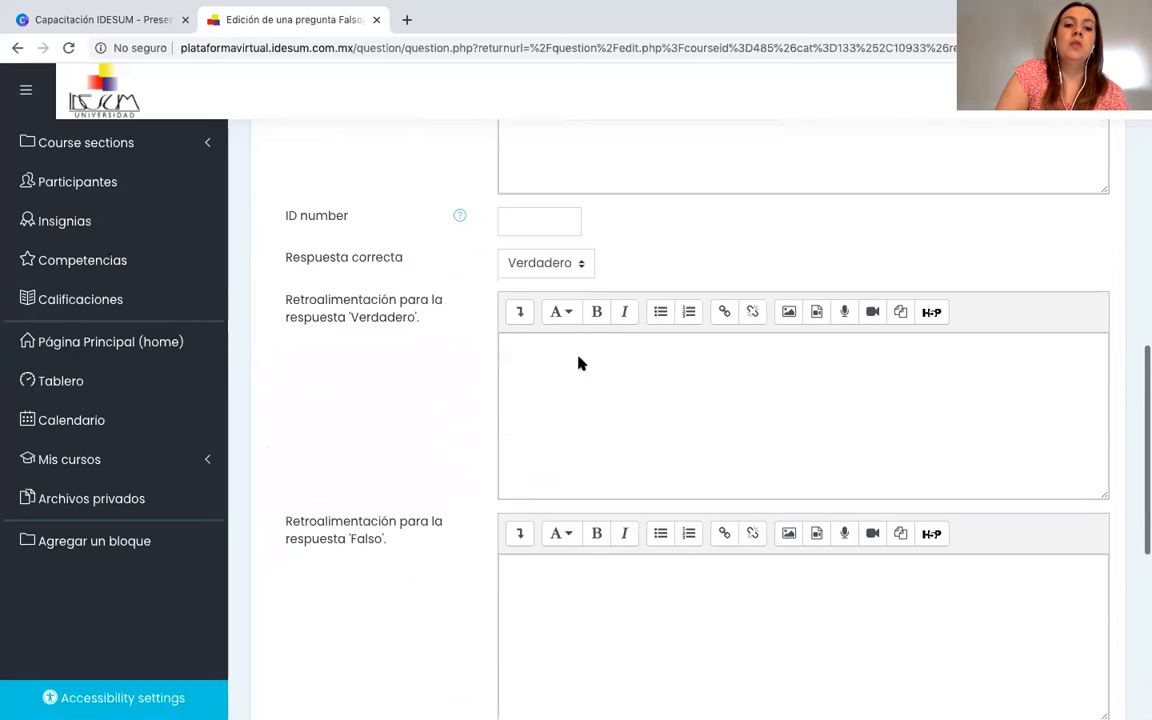
{"action": "left_click", "coordinate": [581, 265]}
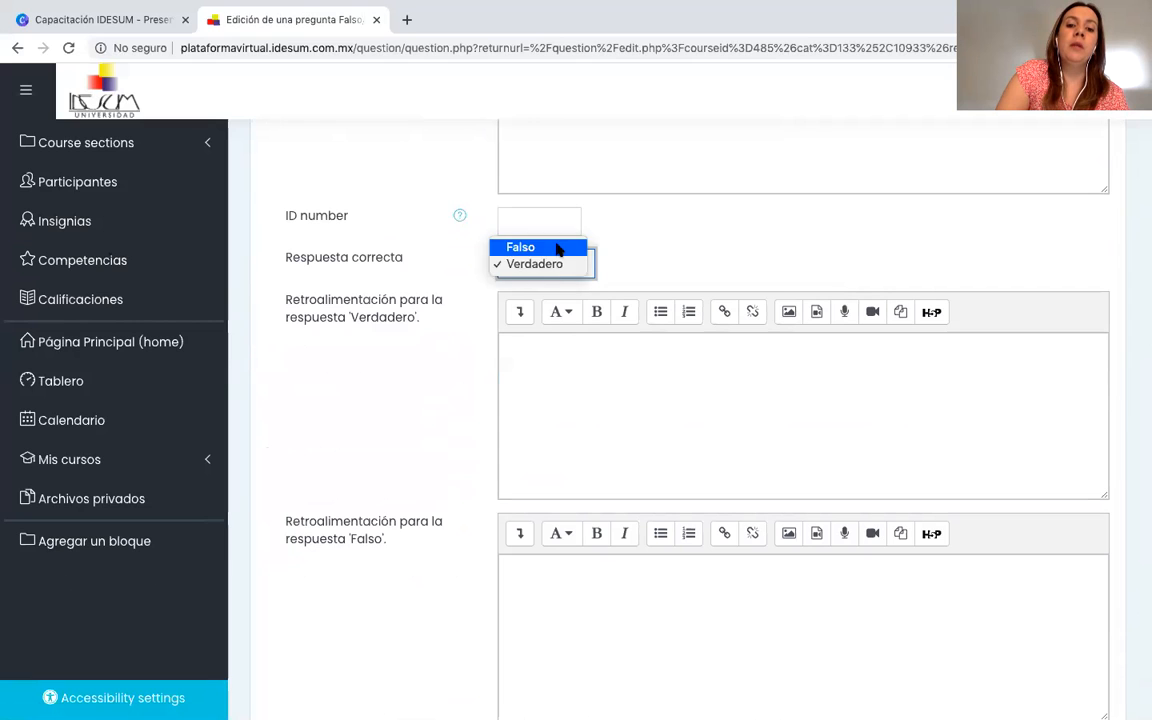
{"action": "left_click", "coordinate": [548, 268]}
{"action": "scroll", "coordinate": [548, 268], "scroll_direction": "down", "scroll_amount": 5}
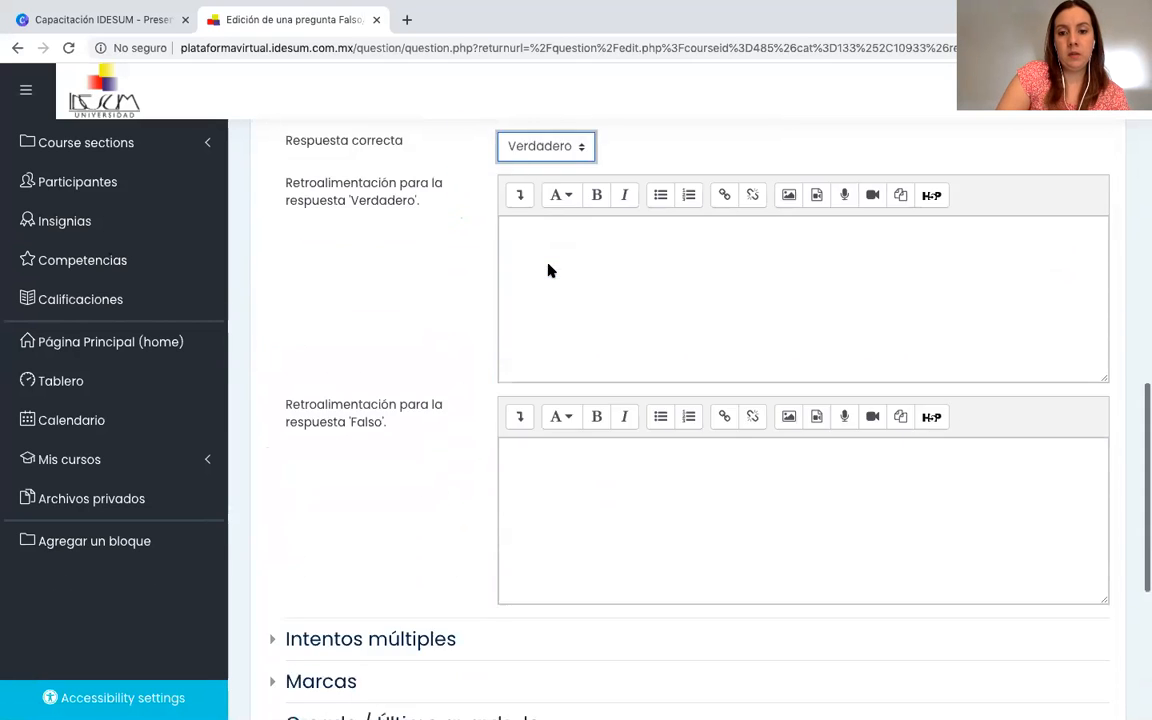
{"action": "scroll", "coordinate": [548, 268], "scroll_direction": "down", "scroll_amount": 3}
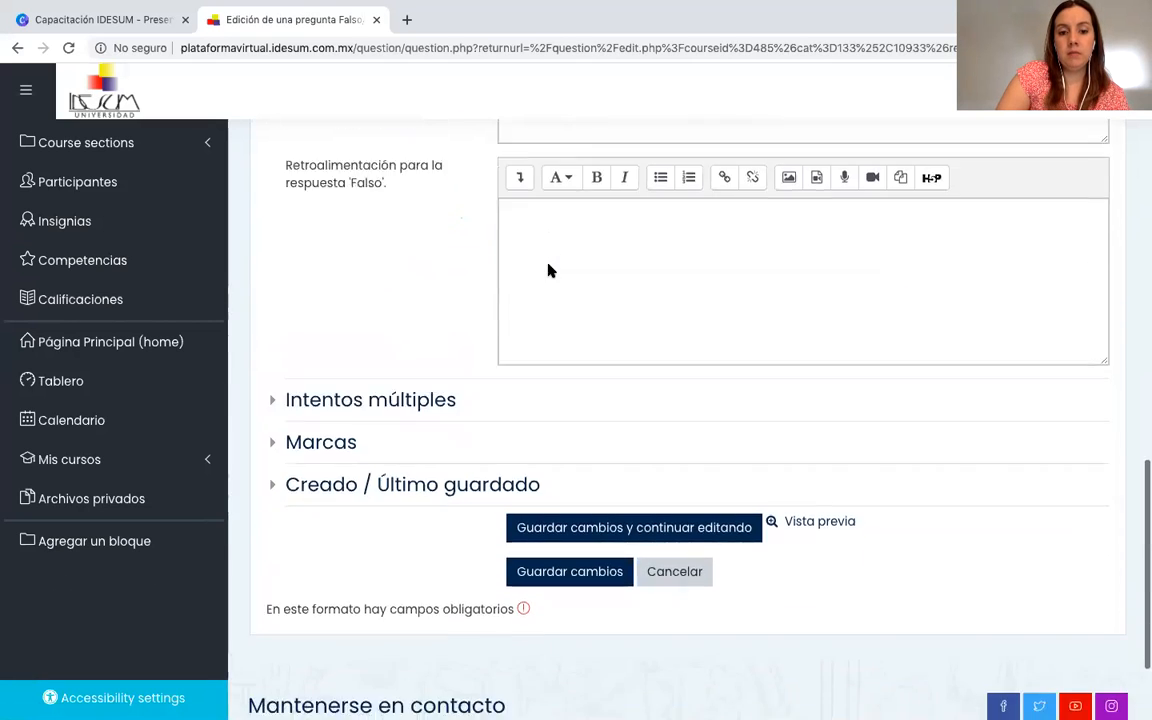
Recheck the correct answer and the Verdadero and Falso feedback fields of Pregunta 5, and save the question.
{"action": "scroll", "coordinate": [548, 266], "scroll_direction": "up", "scroll_amount": 6}
{"action": "scroll", "coordinate": [548, 266], "scroll_direction": "up", "scroll_amount": 4}
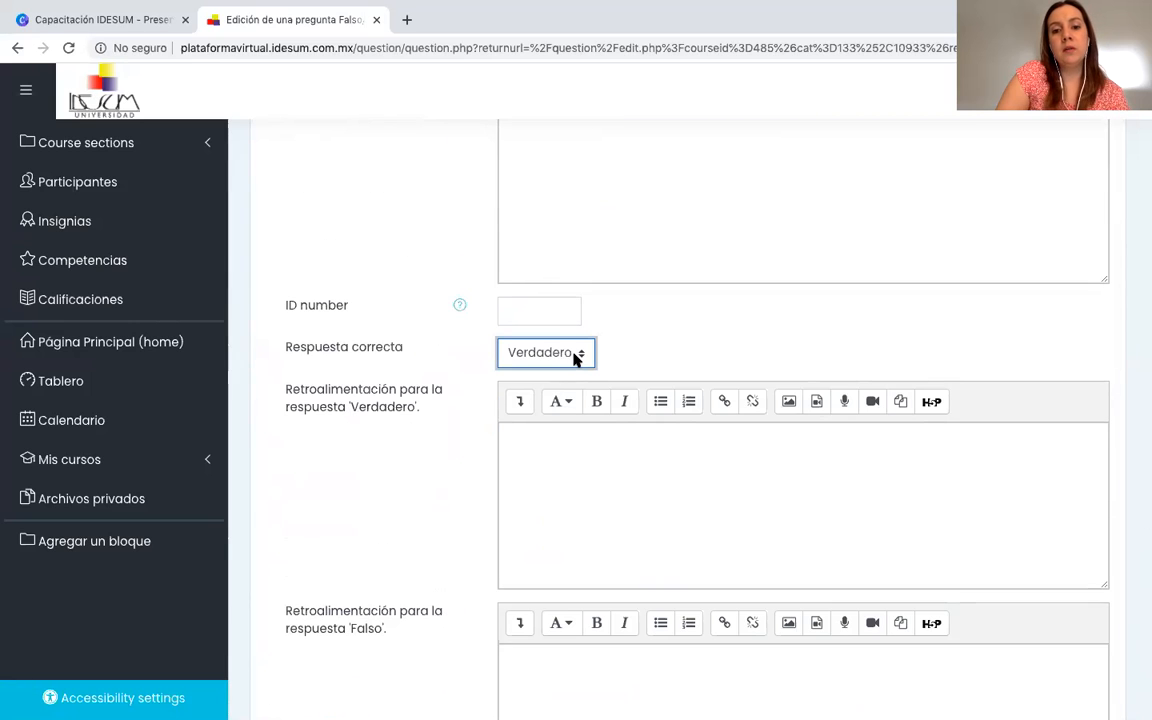
{"action": "scroll", "coordinate": [575, 358], "scroll_direction": "up", "scroll_amount": 3}
{"action": "scroll", "coordinate": [575, 358], "scroll_direction": "down", "scroll_amount": 4}
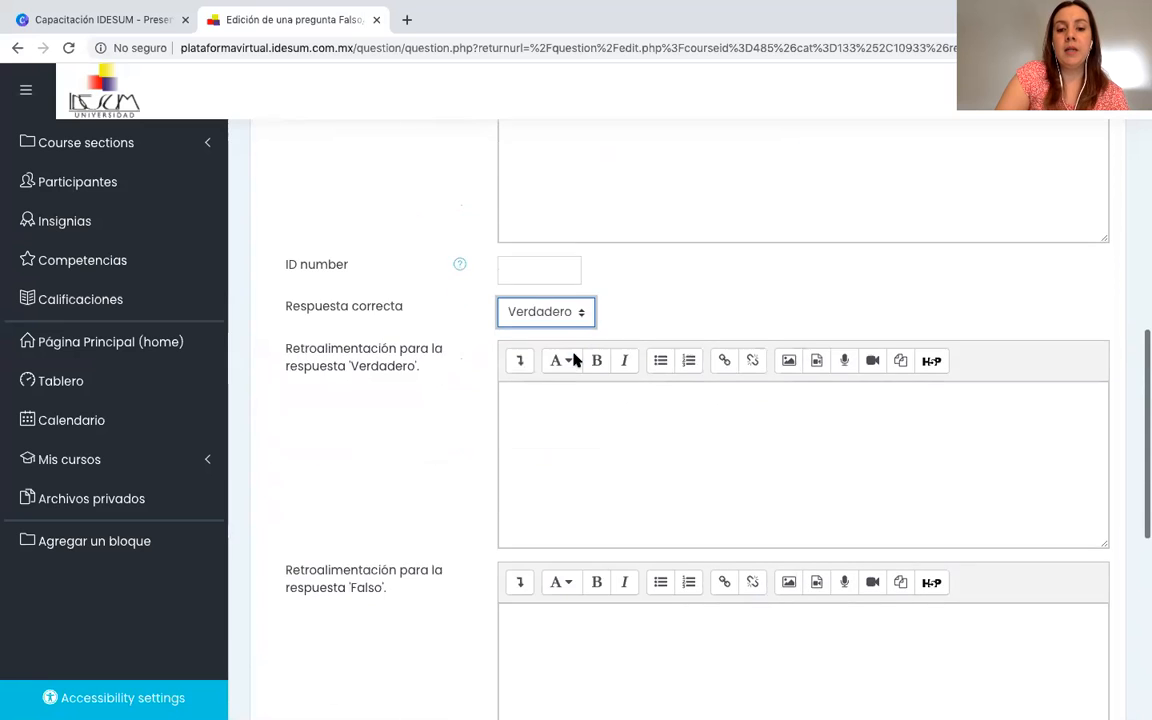
{"action": "scroll", "coordinate": [575, 358], "scroll_direction": "down", "scroll_amount": 10}
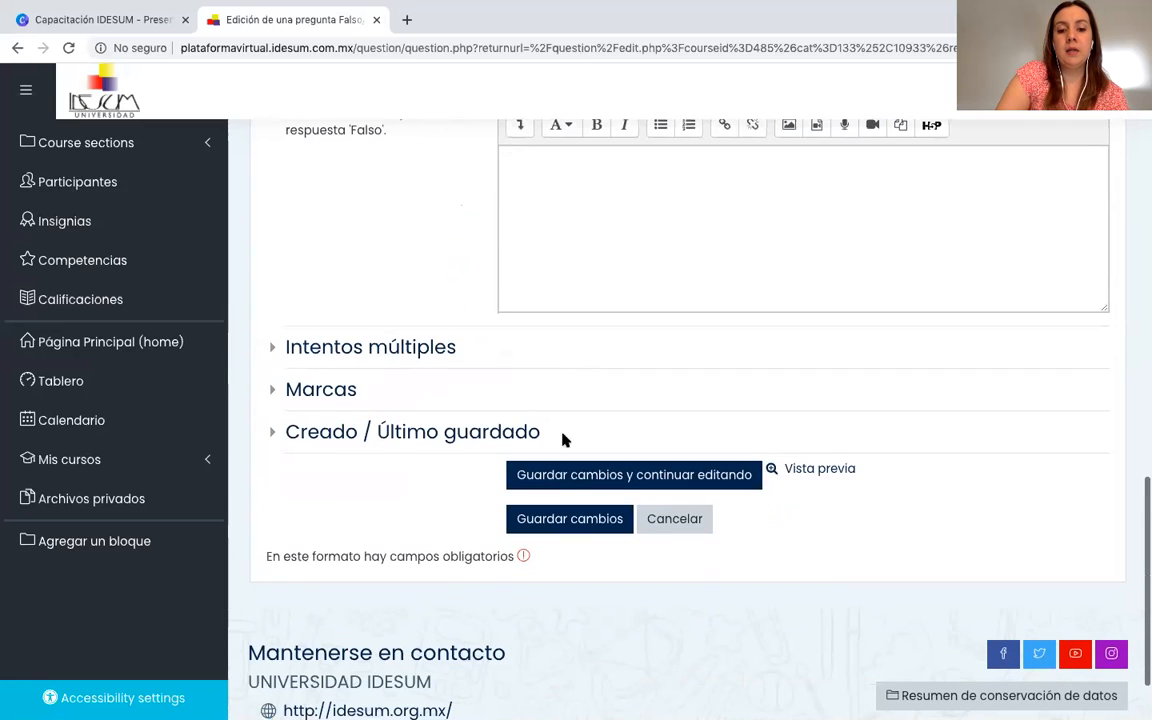
{"action": "left_click", "coordinate": [541, 521]}
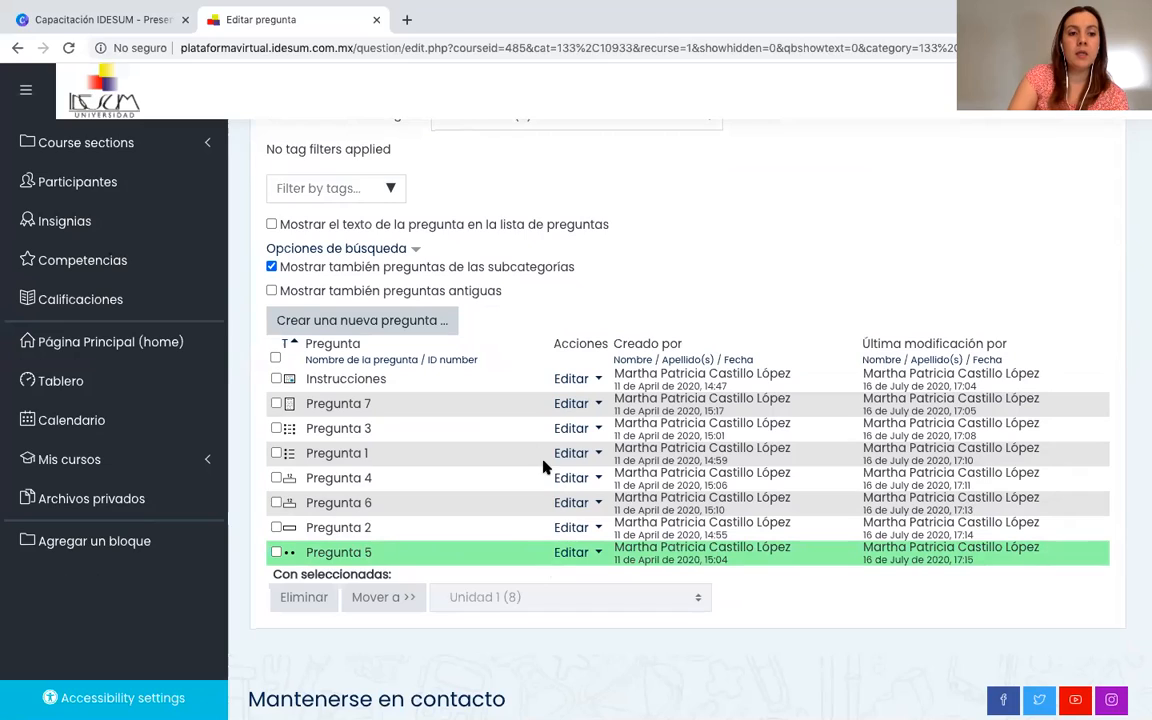
Look over the Unidad 1 question list, start creating a new question, and read the description of the Calculada type.
{"action": "scroll", "coordinate": [553, 506], "scroll_direction": "up", "scroll_amount": 3}
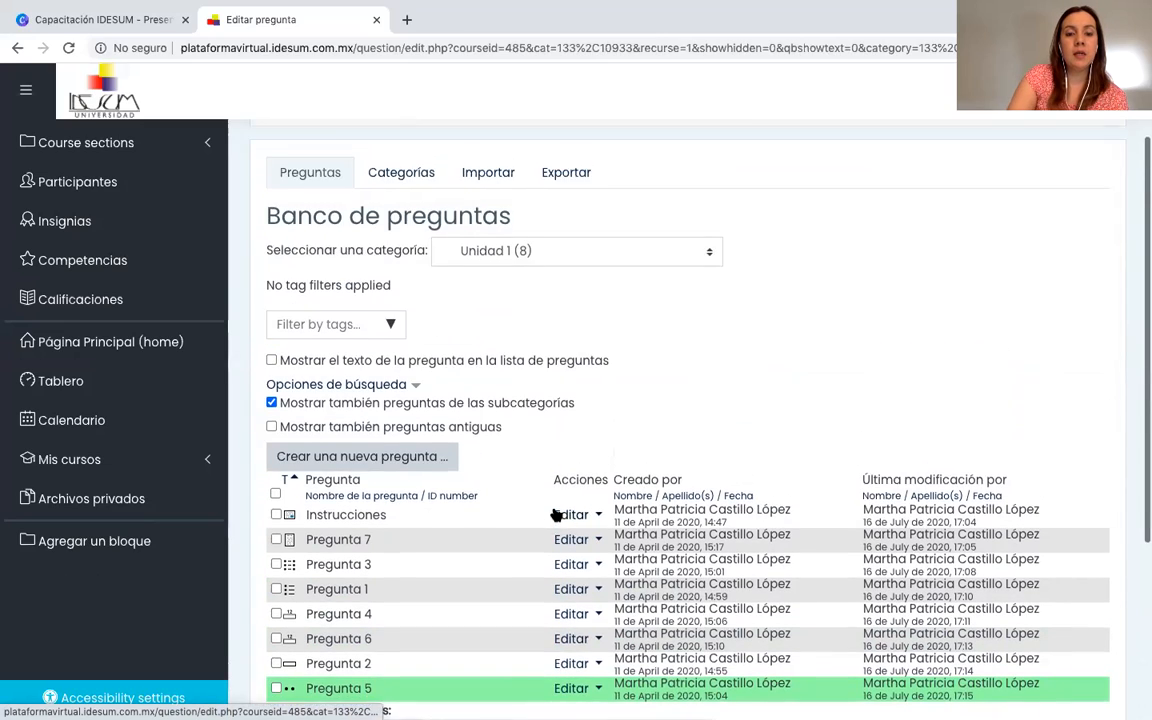
{"action": "scroll", "coordinate": [553, 512], "scroll_direction": "down", "scroll_amount": 5}
{"action": "scroll", "coordinate": [553, 512], "scroll_direction": "up", "scroll_amount": 3}
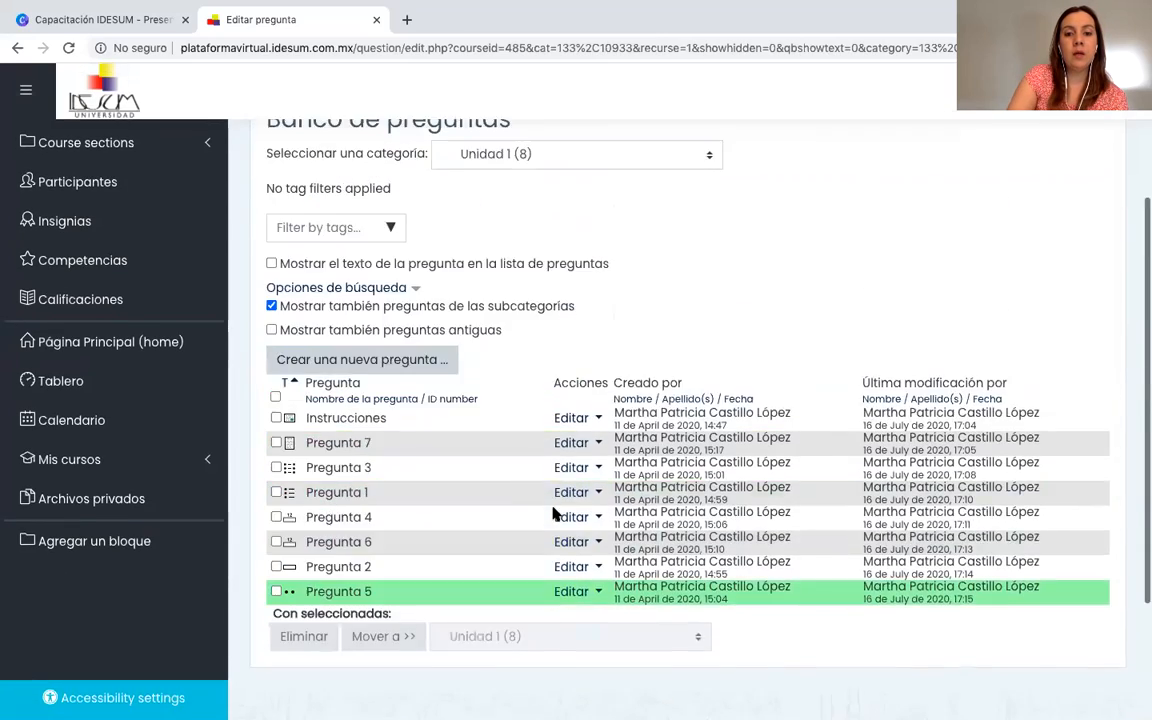
{"action": "scroll", "coordinate": [553, 513], "scroll_direction": "up", "scroll_amount": 3}
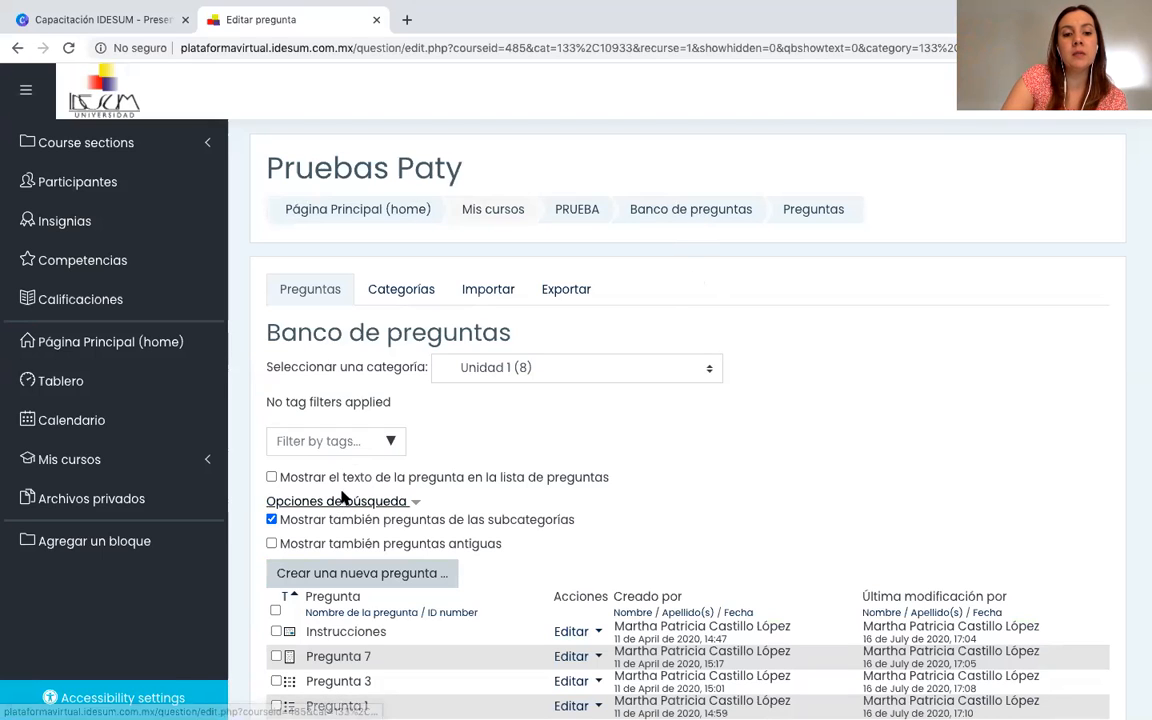
{"action": "scroll", "coordinate": [380, 343], "scroll_direction": "down", "scroll_amount": 2}
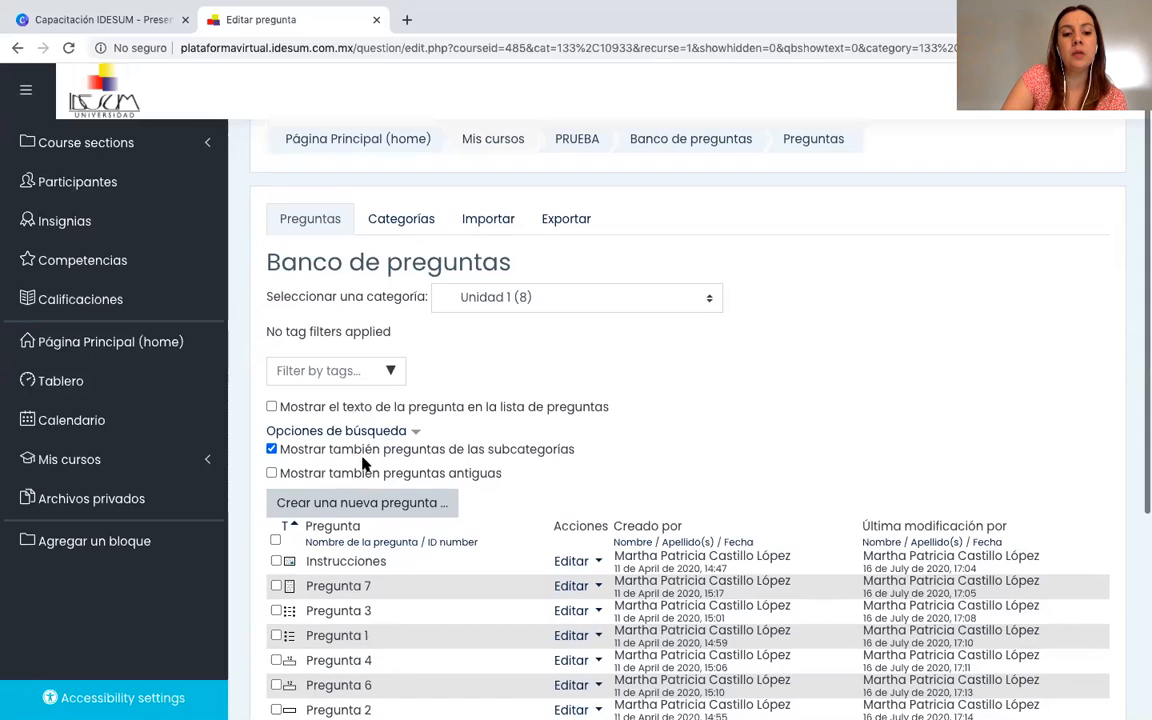
{"action": "left_click", "coordinate": [338, 512]}
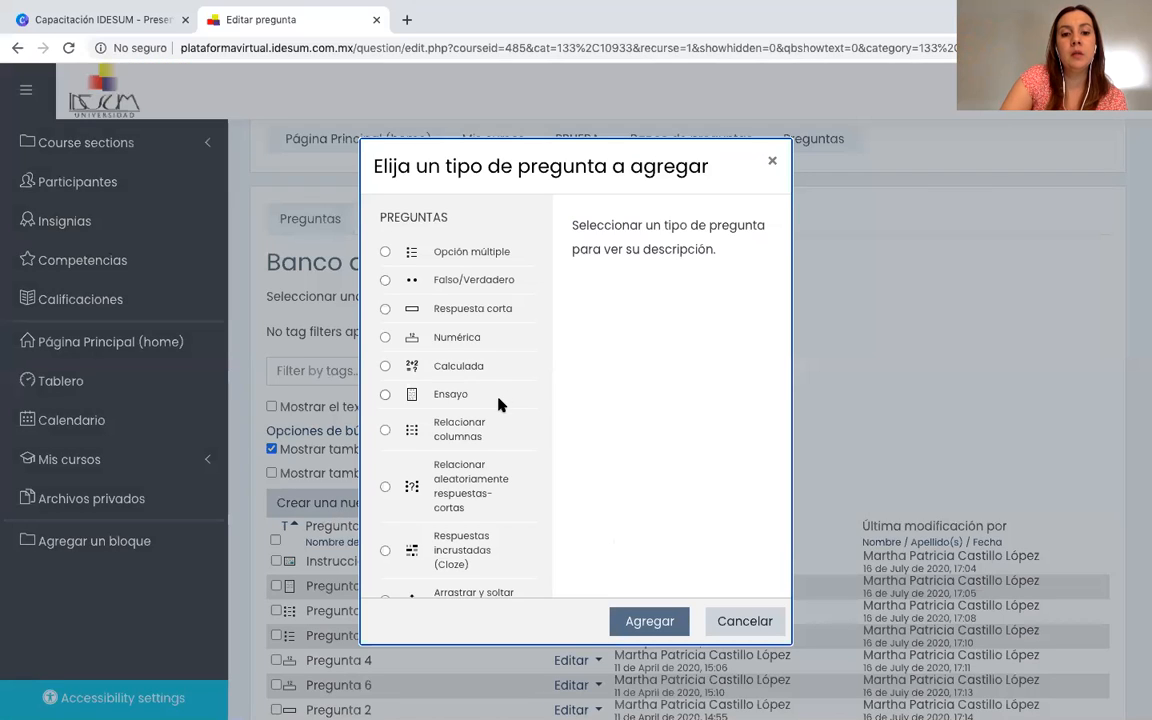
{"action": "scroll", "coordinate": [501, 403], "scroll_direction": "down", "scroll_amount": 3}
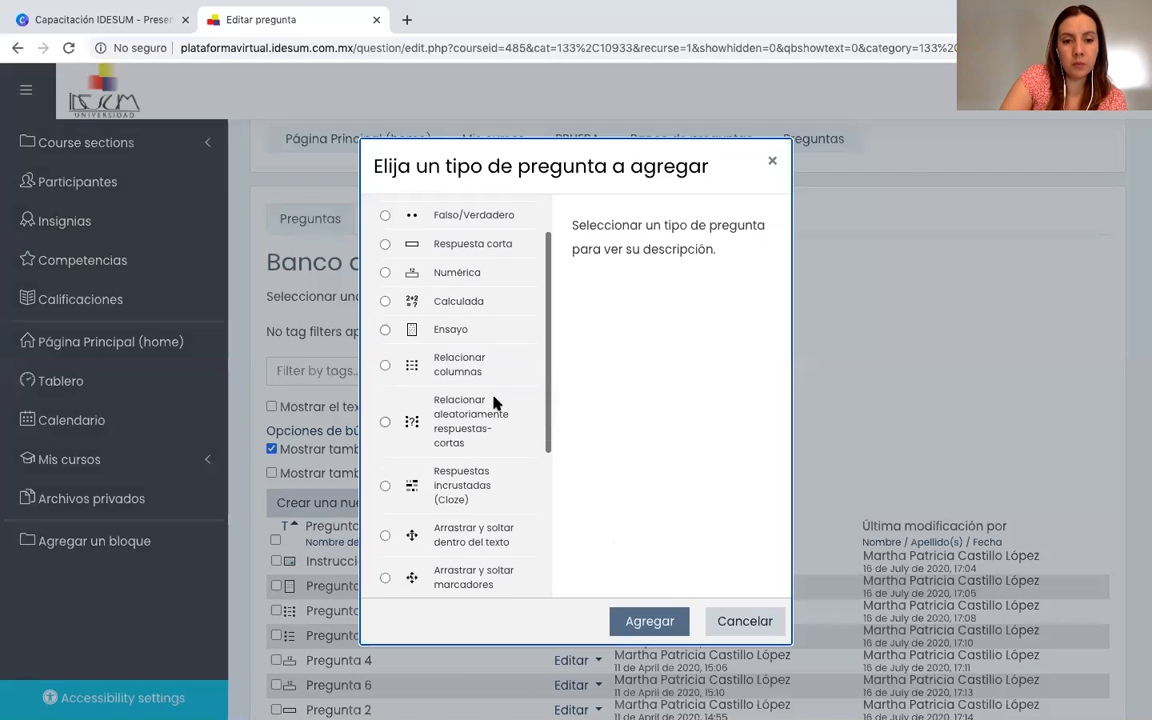
{"action": "left_click", "coordinate": [385, 302]}
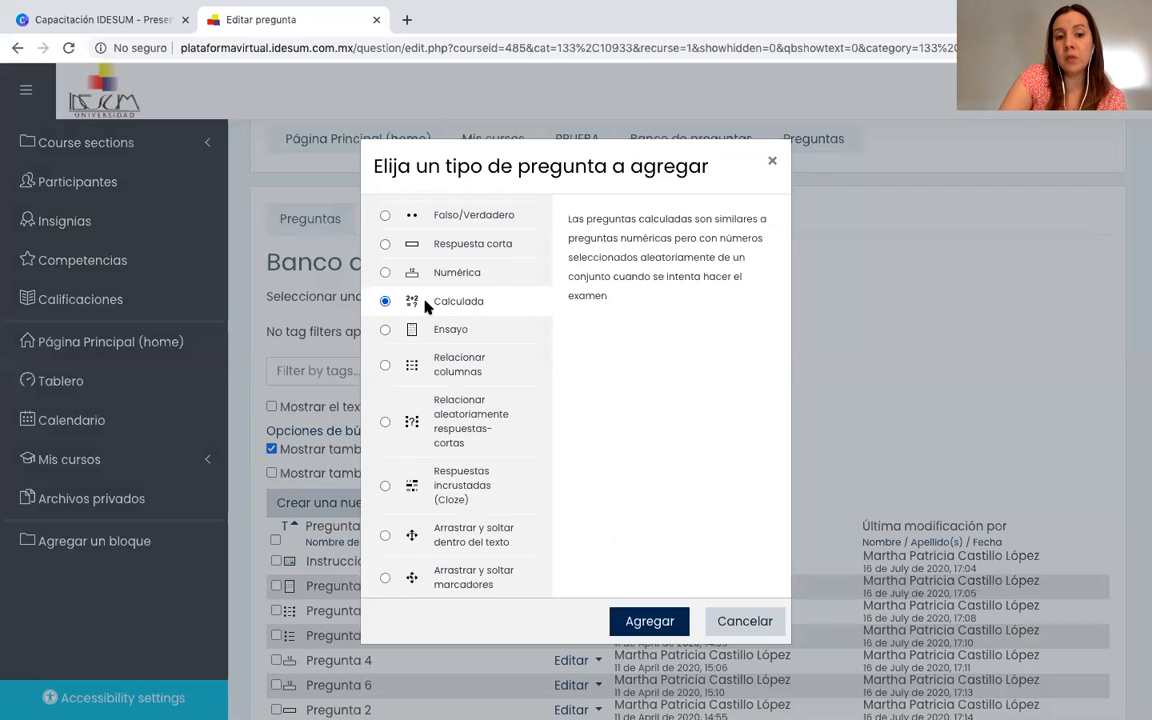
Select the Calculada de opción múltiple question type to read its description.
{"action": "scroll", "coordinate": [425, 307], "scroll_direction": "down", "scroll_amount": 3}
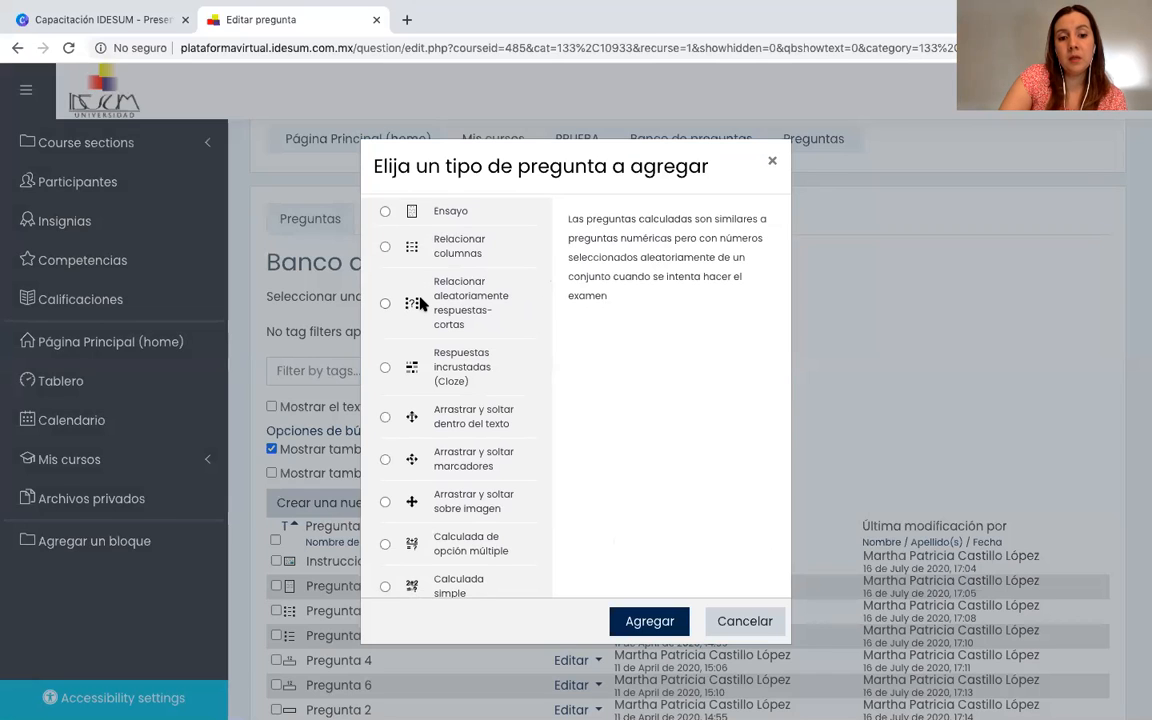
{"action": "scroll", "coordinate": [418, 320], "scroll_direction": "down", "scroll_amount": 1}
{"action": "left_click", "coordinate": [384, 511]}
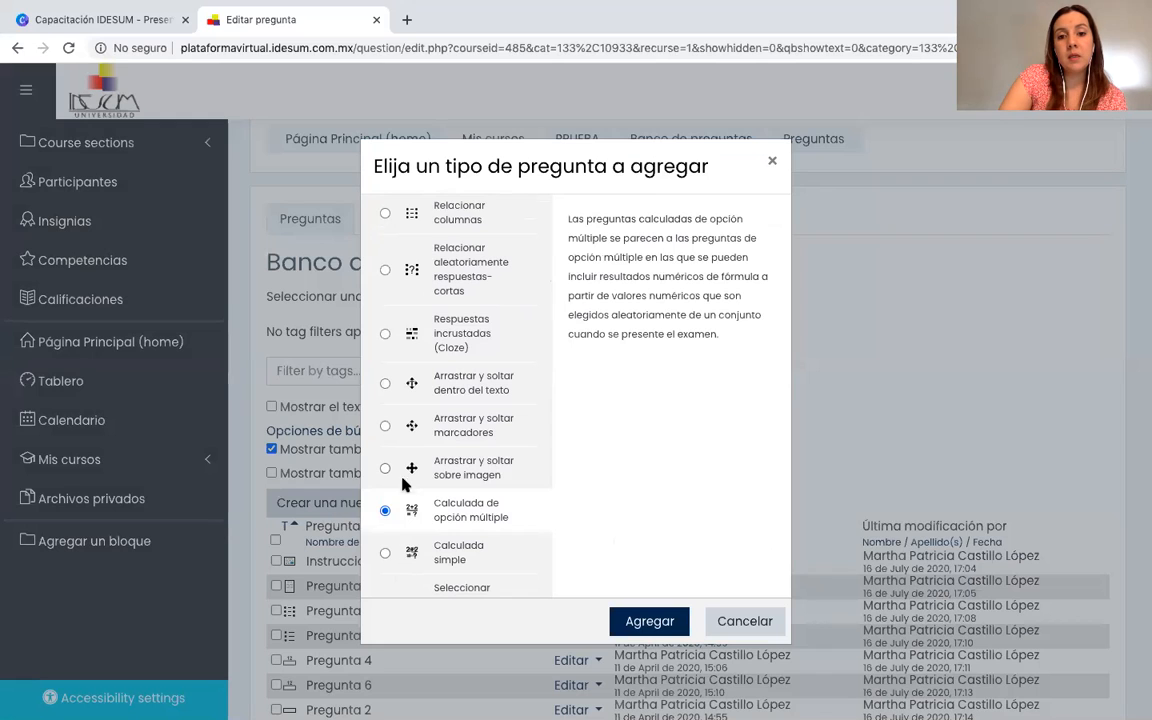
Examine the full list of available question types, including the matching, Cloze, drag-and-drop, missing-words and Descripción types.
{"action": "scroll", "coordinate": [430, 456], "scroll_direction": "up", "scroll_amount": 2}
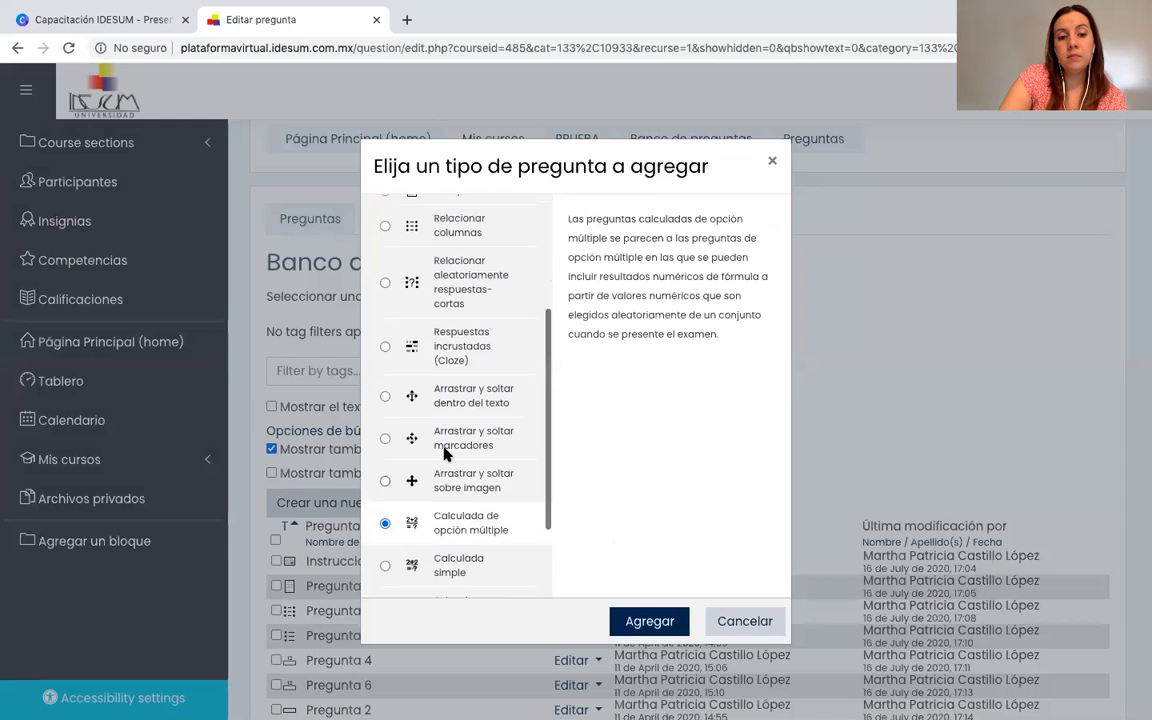
{"action": "scroll", "coordinate": [444, 455], "scroll_direction": "up", "scroll_amount": 3}
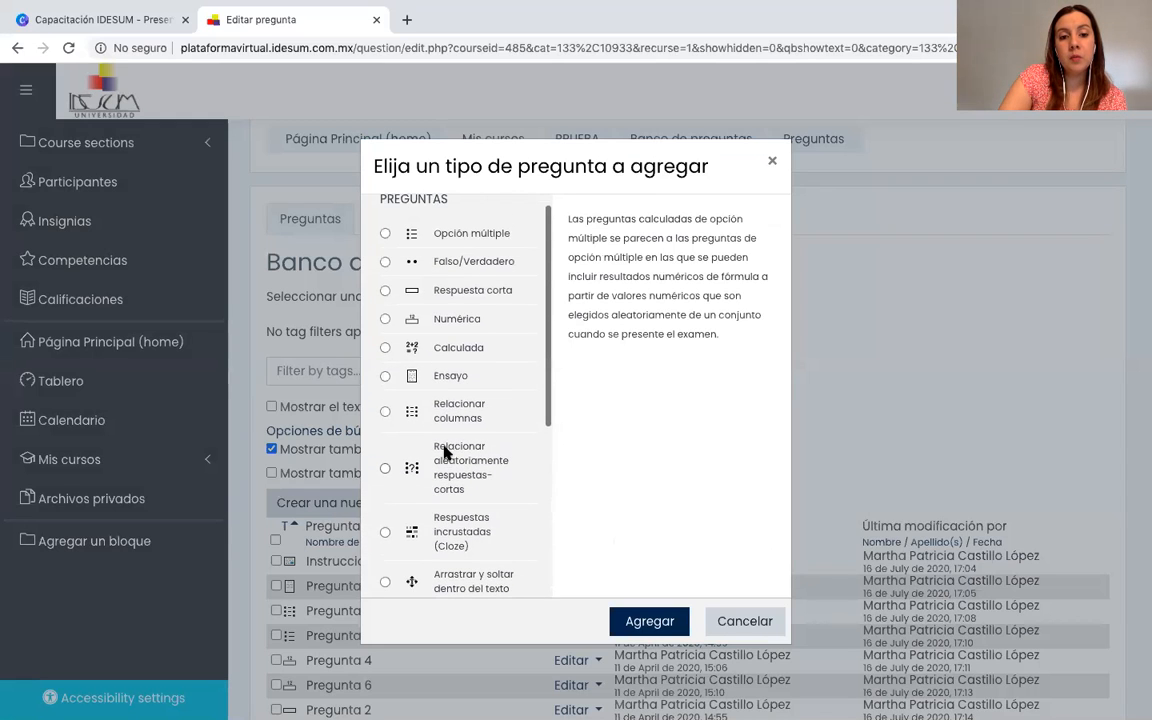
{"action": "scroll", "coordinate": [447, 440], "scroll_direction": "down", "scroll_amount": 2}
{"action": "scroll", "coordinate": [440, 436], "scroll_direction": "down", "scroll_amount": 1}
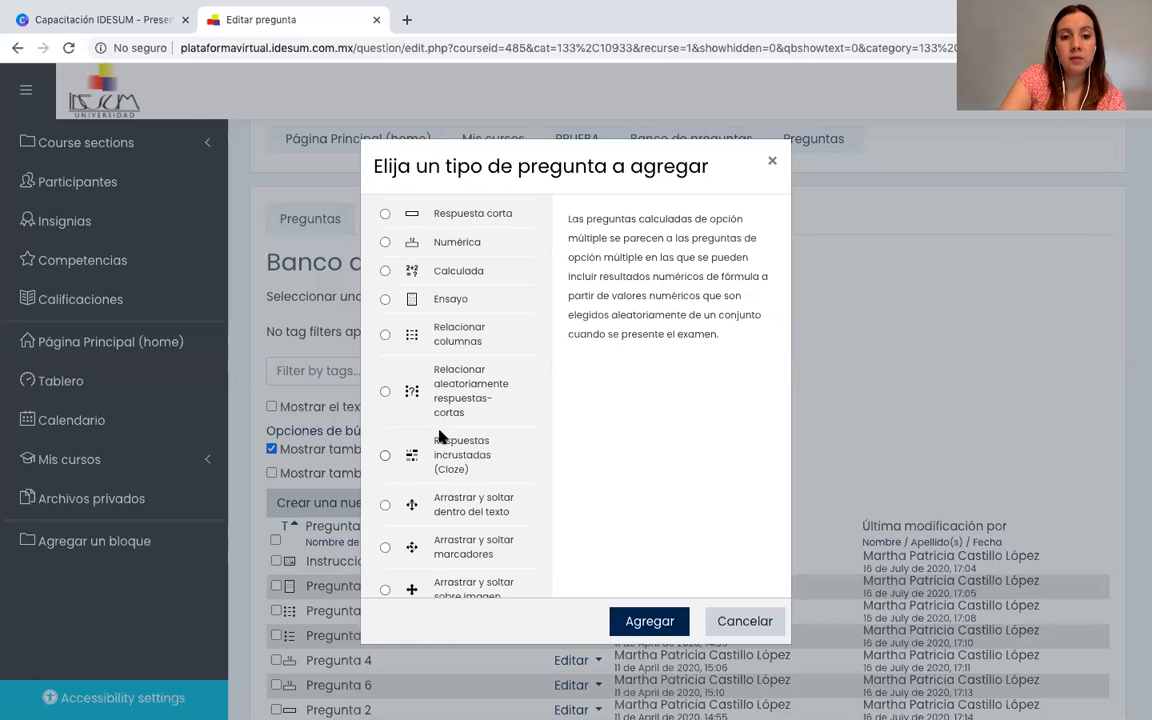
{"action": "scroll", "coordinate": [440, 436], "scroll_direction": "up", "scroll_amount": 1}
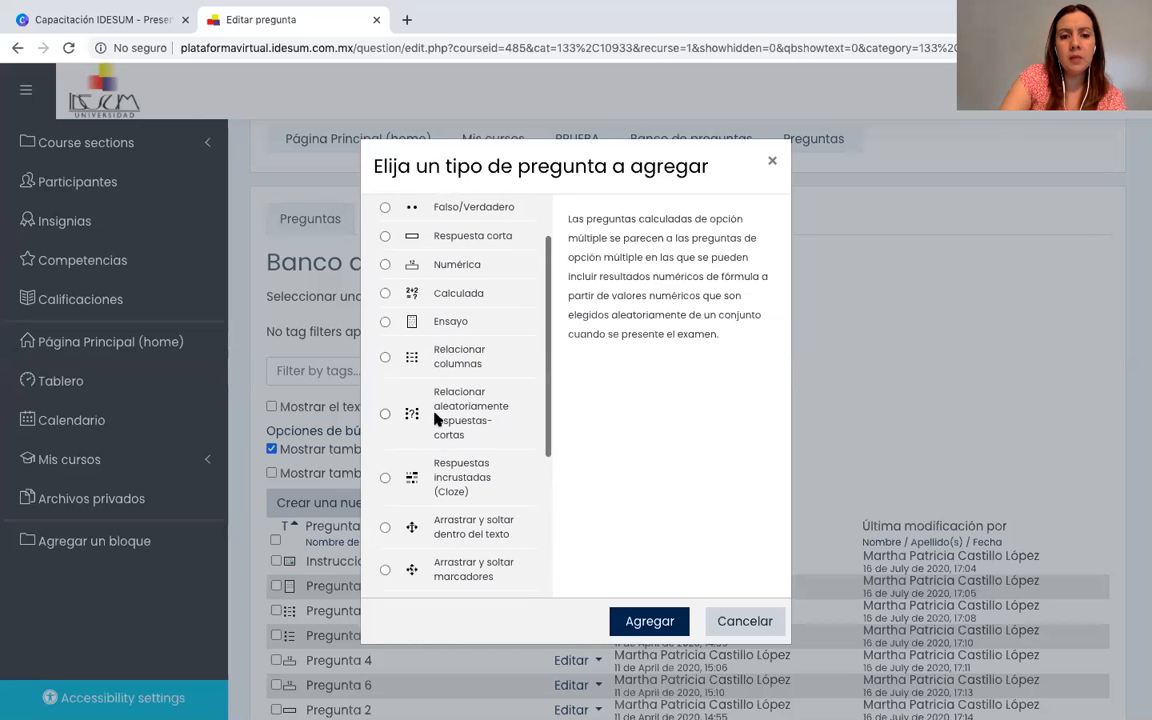
{"action": "scroll", "coordinate": [436, 420], "scroll_direction": "down", "scroll_amount": 5}
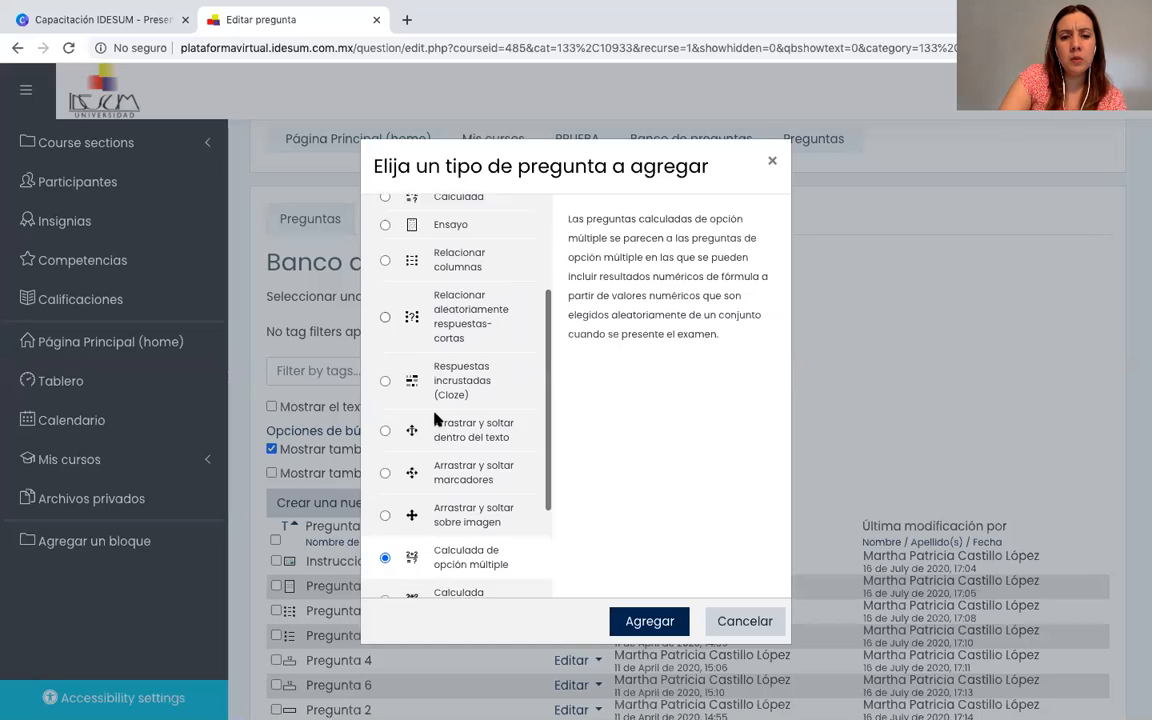
{"action": "scroll", "coordinate": [435, 418], "scroll_direction": "down", "scroll_amount": 5}
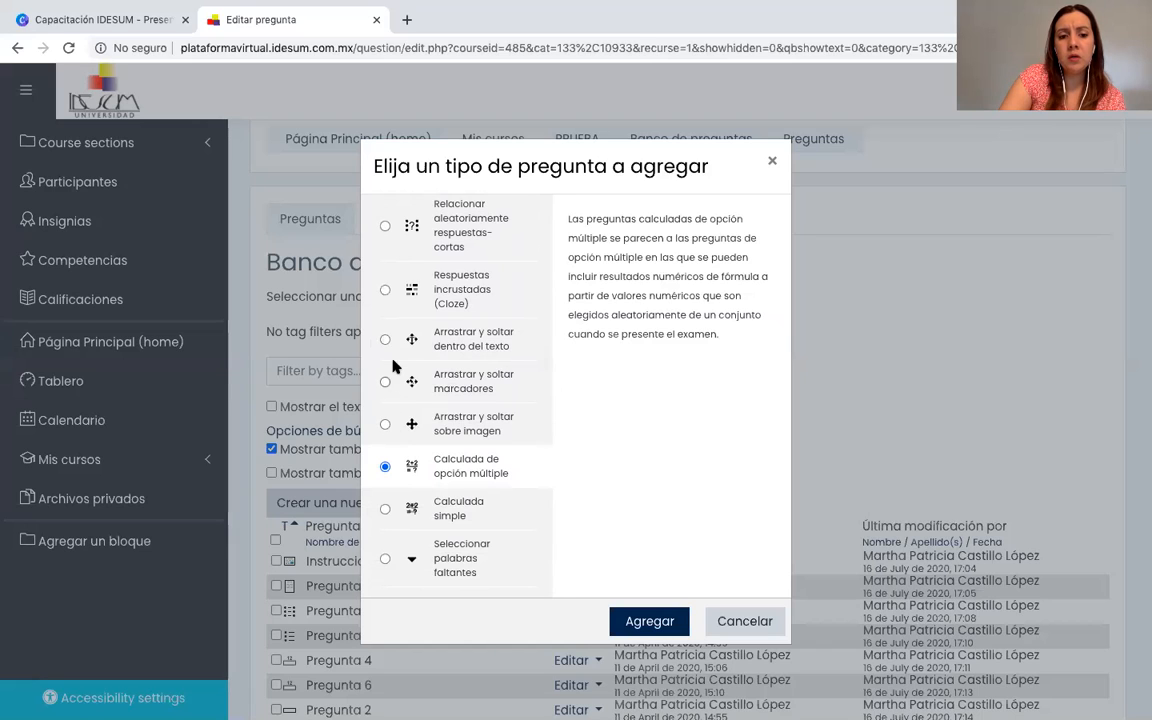
{"action": "scroll", "coordinate": [403, 418], "scroll_direction": "down", "scroll_amount": 1}
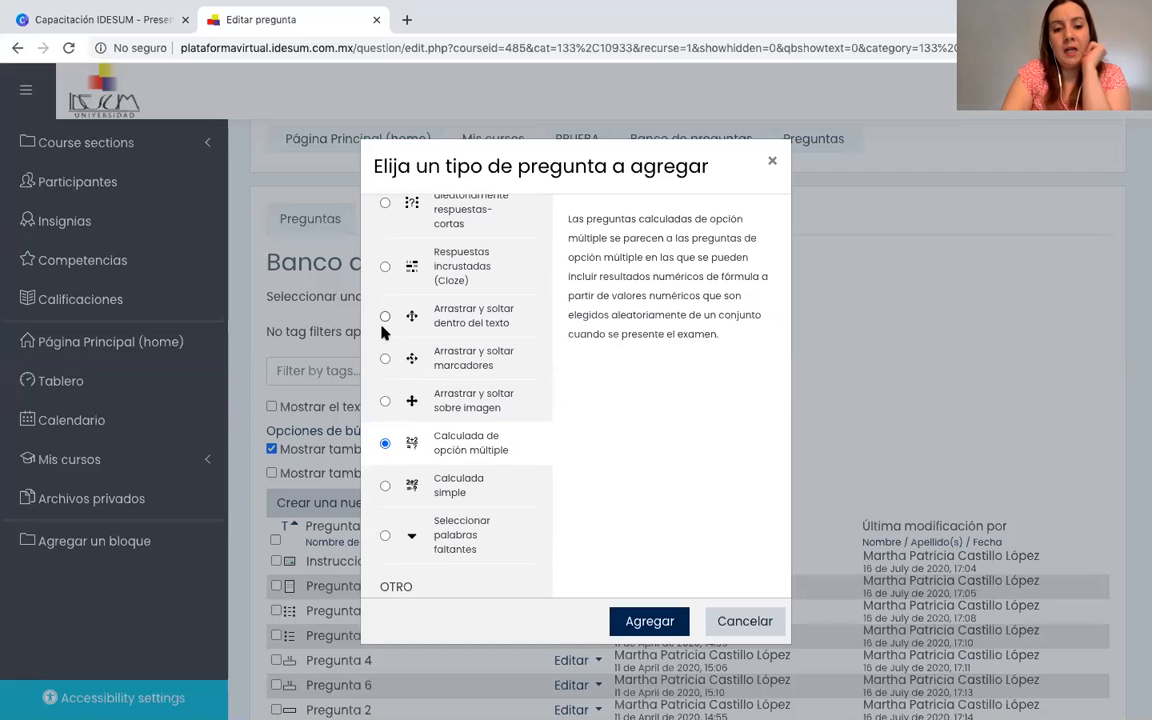
{"action": "scroll", "coordinate": [476, 336], "scroll_direction": "down", "scroll_amount": 1}
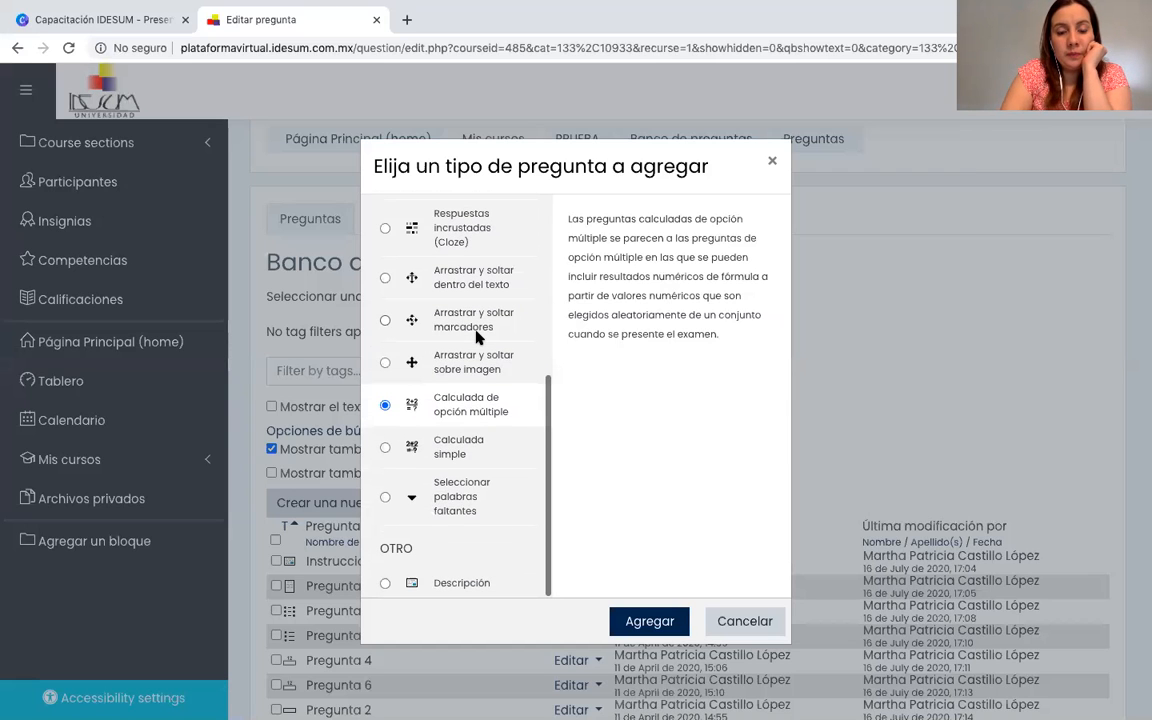
{"action": "scroll", "coordinate": [476, 336], "scroll_direction": "up", "scroll_amount": 5}
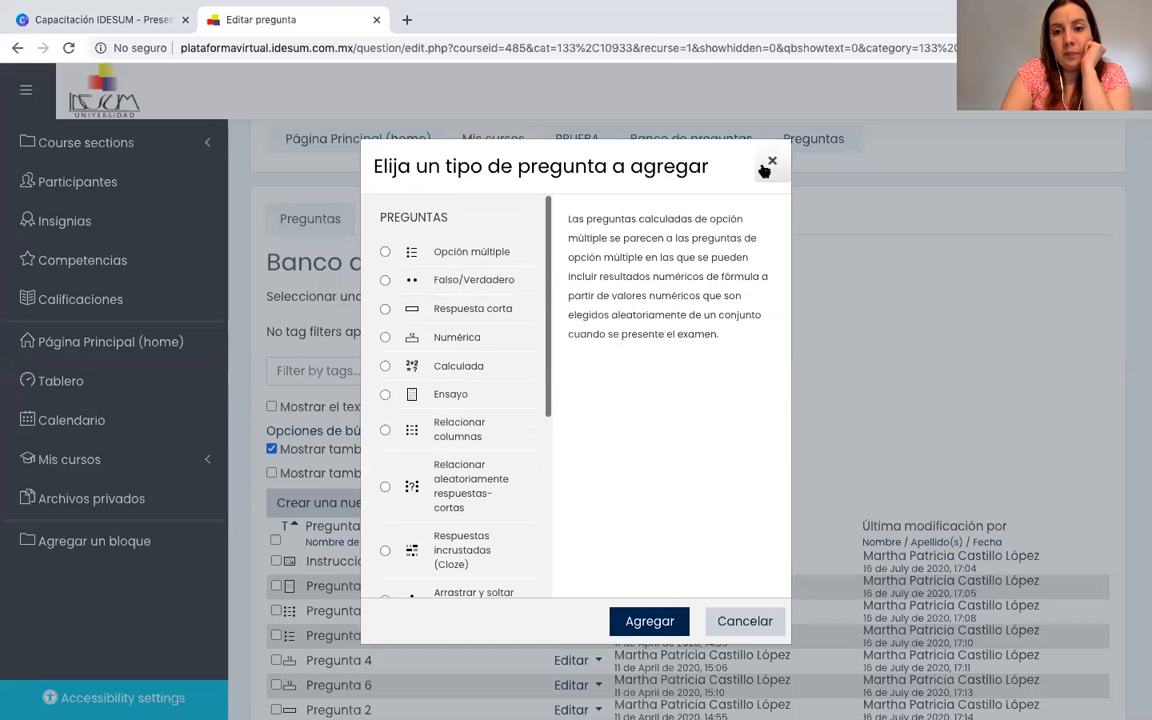